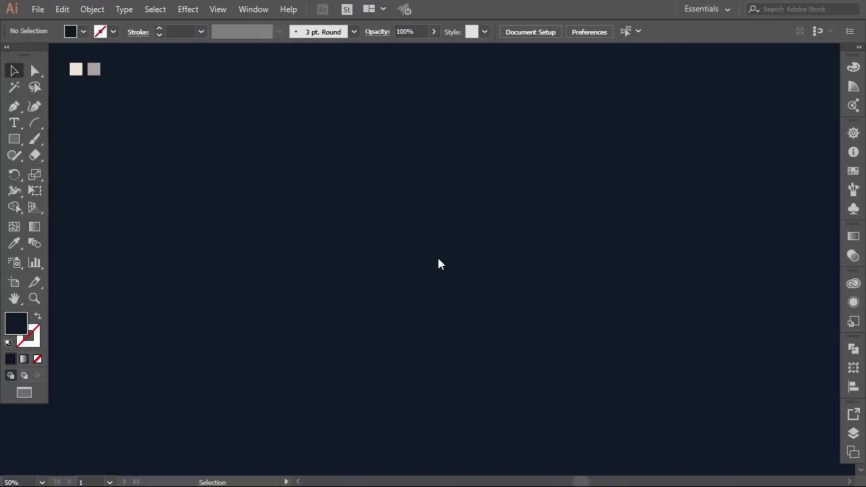
# Draw a large circle near the middle of the artboard and fill it with the cream swatch's colour.
pyautogui.moveTo(22, 205); pyautogui.dragTo(105, 247)
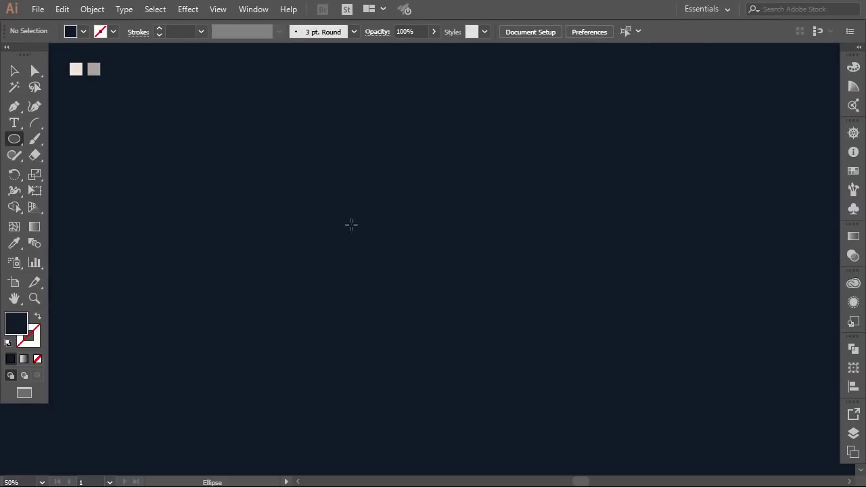
pyautogui.moveTo(424, 230); pyautogui.dragTo(489, 265)
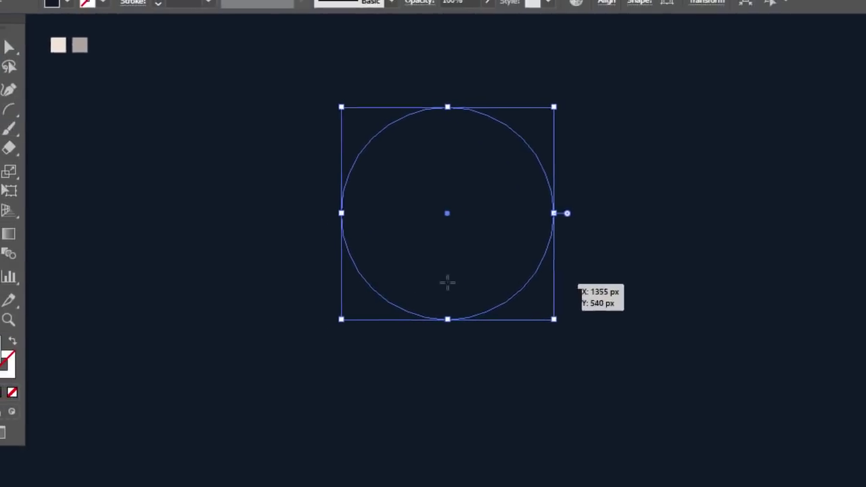
pyautogui.click(16, 252)
pyautogui.click(89, 54)
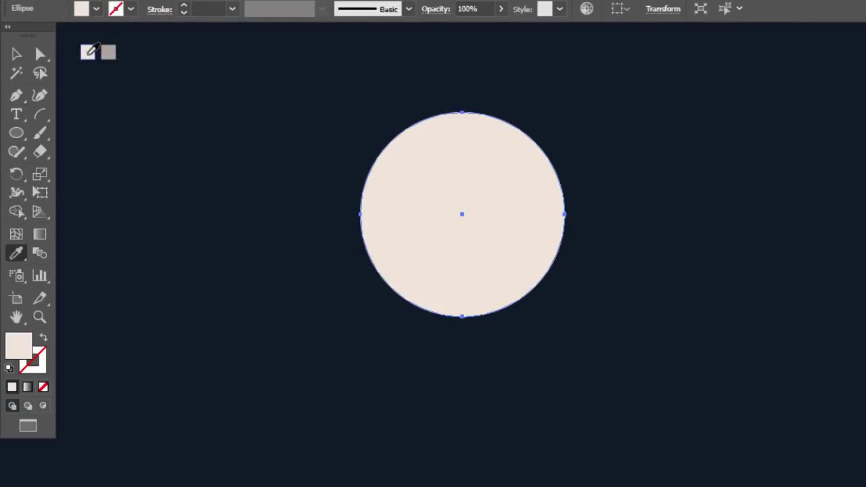
# Draw a smaller cream circle, about half the large one's diameter, overlapping the large circle's lower-right edge.
pyautogui.click(16, 54)
pyautogui.click(115, 169)
pyautogui.click(17, 132)
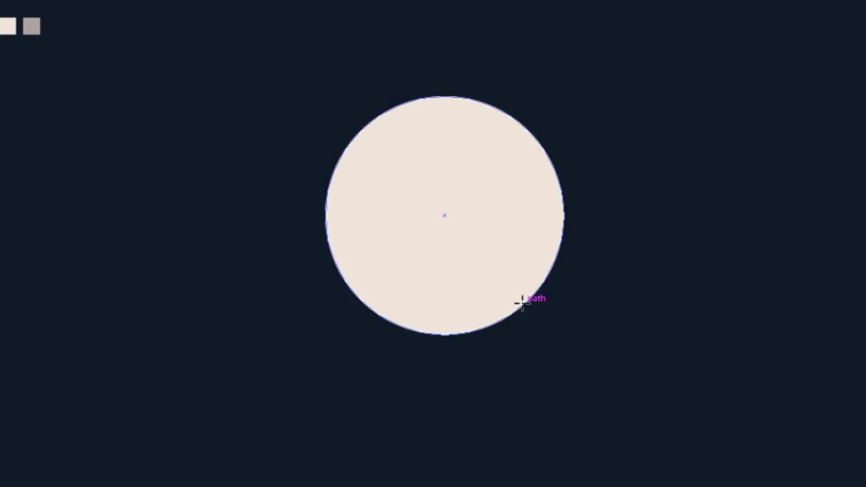
pyautogui.moveTo(523, 302); pyautogui.dragTo(588, 353)
pyautogui.press('v')
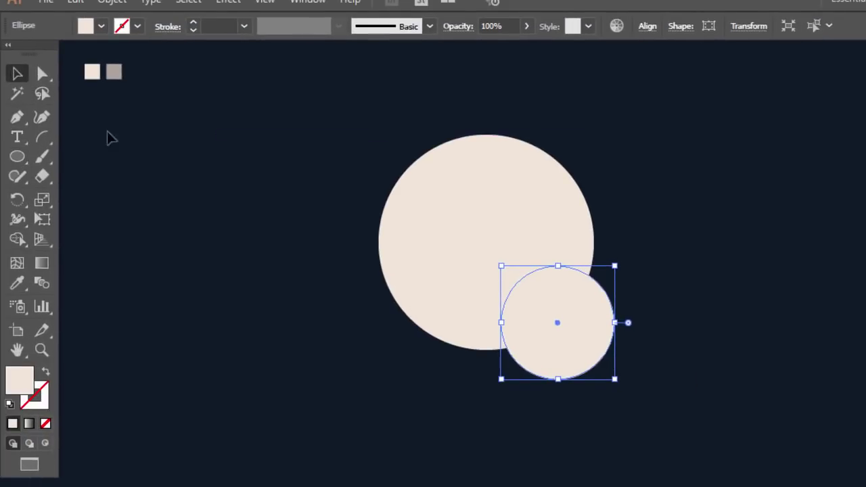
pyautogui.moveTo(562, 311); pyautogui.dragTo(555, 311)
pyautogui.click(474, 394)
# Duplicate the small circle straight across to the large circle's lower-left edge and group both small circles.
pyautogui.moveTo(504, 334); pyautogui.dragTo(355, 334)
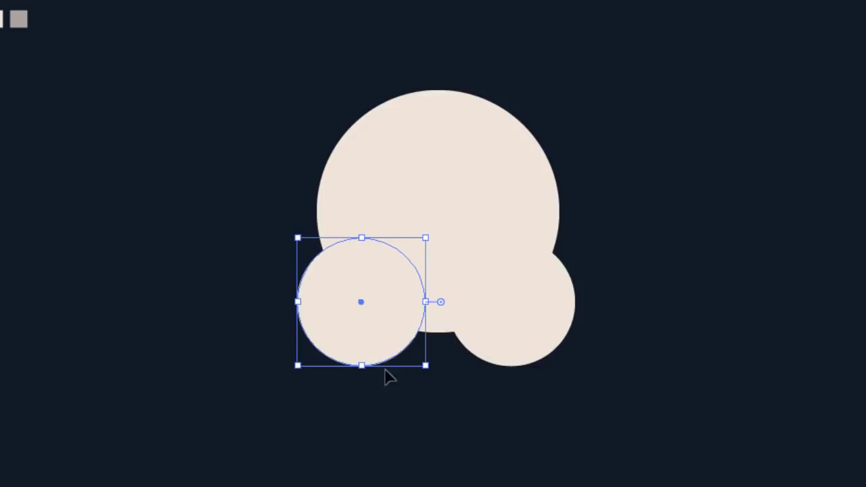
pyautogui.keyDown('shift'); pyautogui.click(511, 322); pyautogui.keyUp('shift')
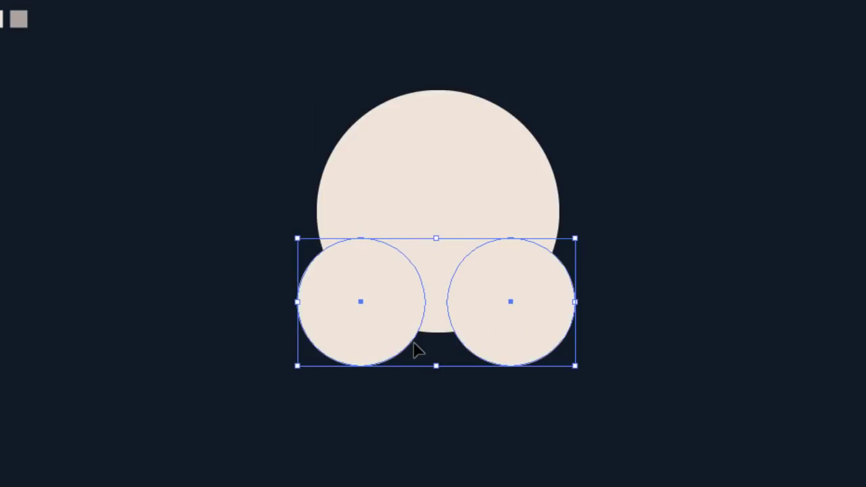
pyautogui.hotkey('shift', 'm')
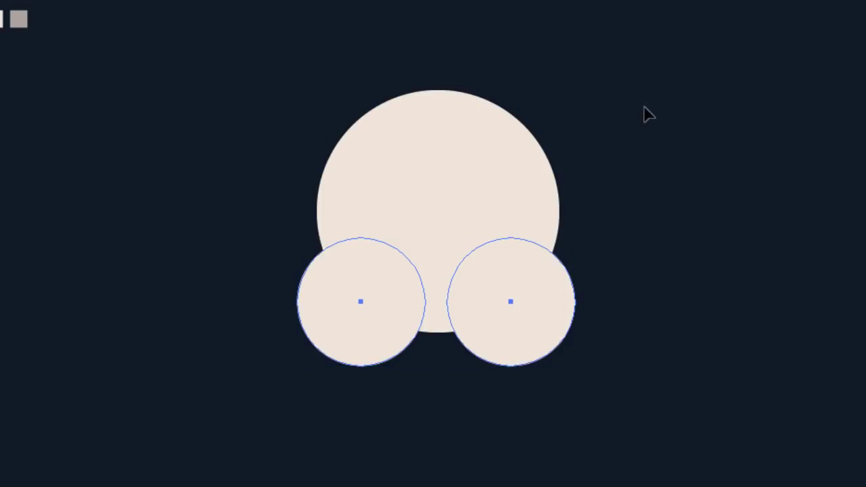
# Centre the large circle and the pair of small circles horizontally on each other.
pyautogui.moveTo(488, 196); pyautogui.dragTo(308, 314)
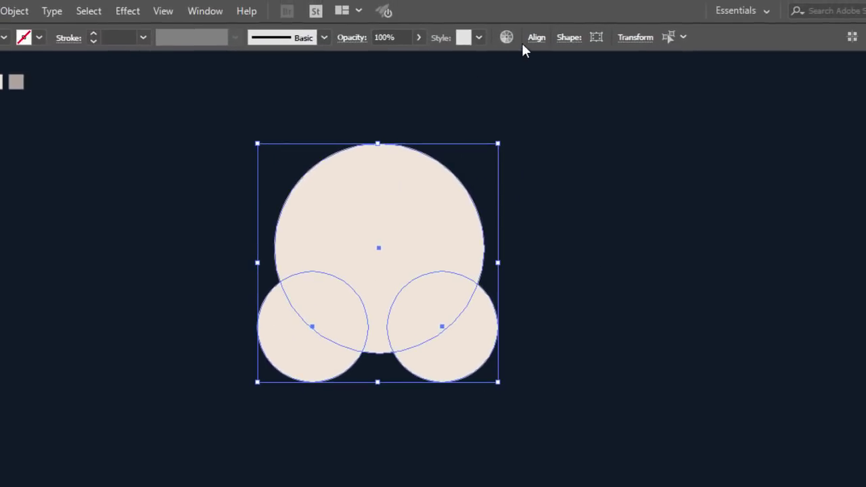
pyautogui.click(536, 38)
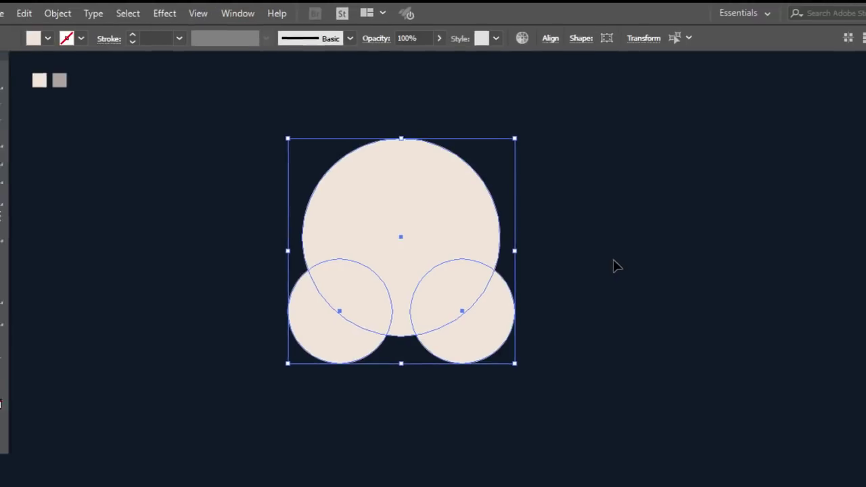
pyautogui.click(72, 209)
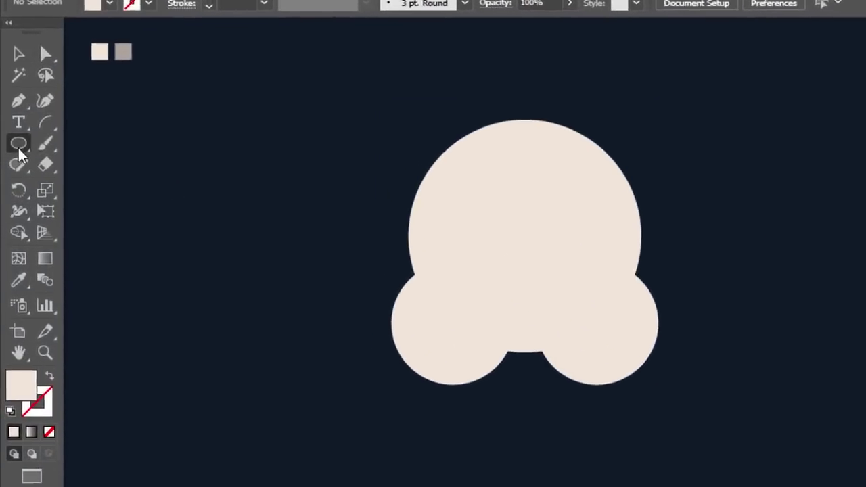
# Draw an upright cream rectangle from between the two small circles to below them as the jaw.
pyautogui.click(18, 145)
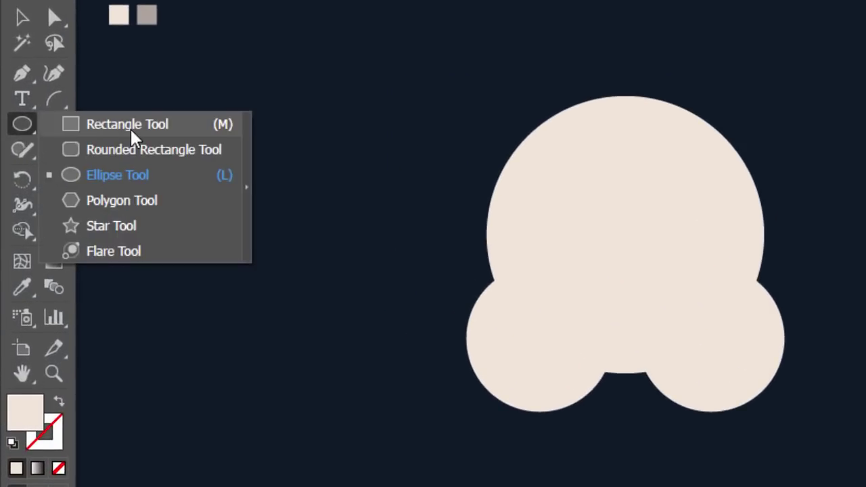
pyautogui.click(129, 127)
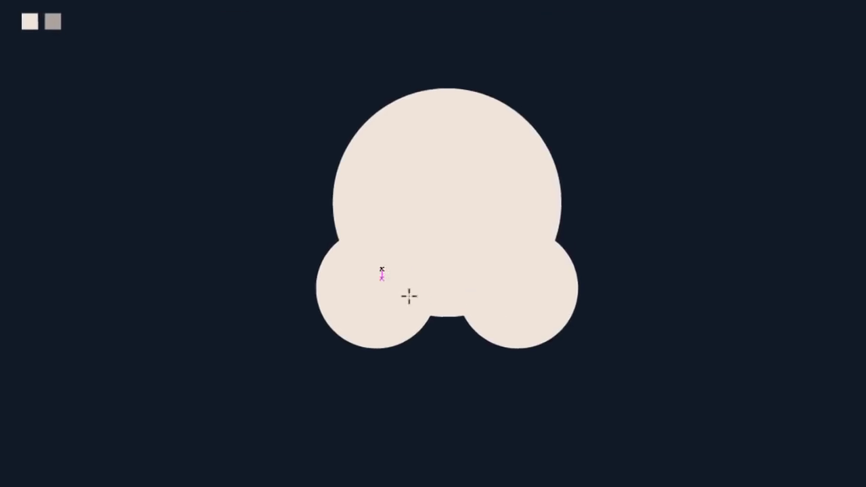
pyautogui.moveTo(381, 269); pyautogui.dragTo(509, 426)
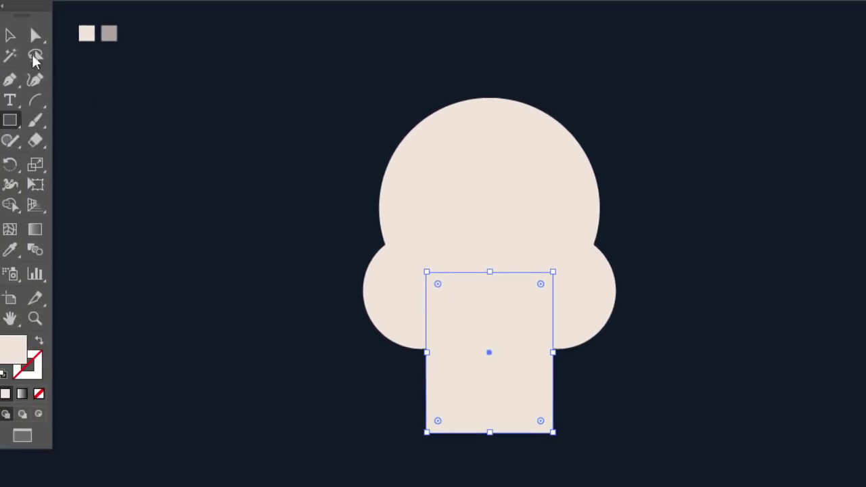
pyautogui.click(9, 34)
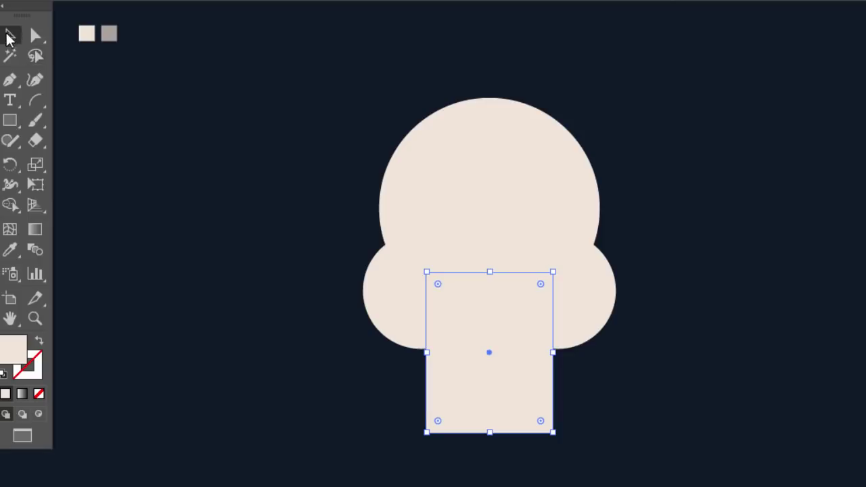
# Centre the jaw rectangle horizontally with all the circles using Horizontal Align Center.
pyautogui.moveTo(371, 167); pyautogui.dragTo(609, 348)
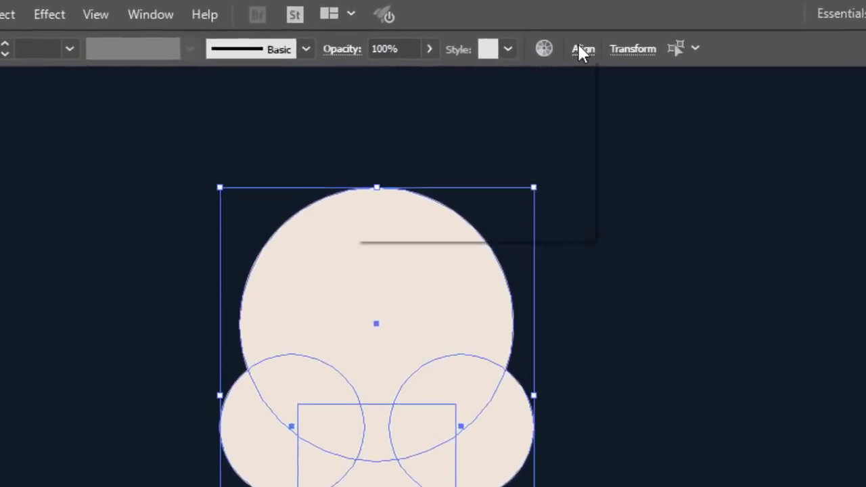
pyautogui.click(581, 49)
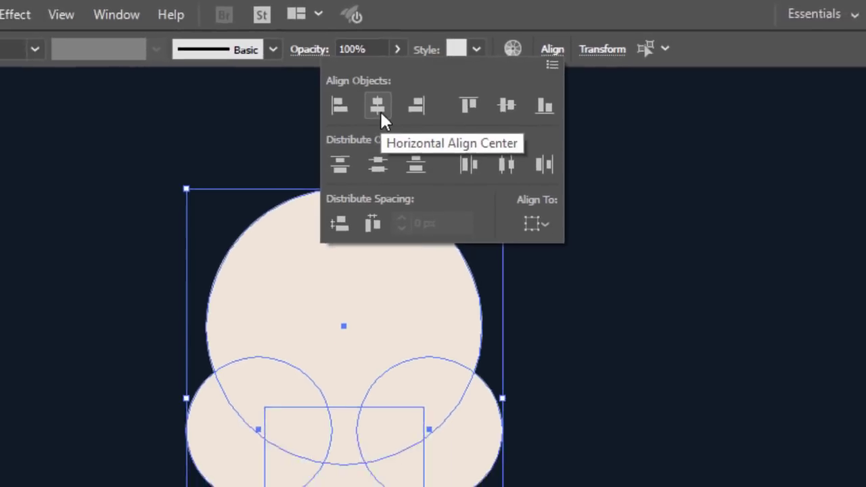
pyautogui.click(541, 221)
pyautogui.click(584, 238)
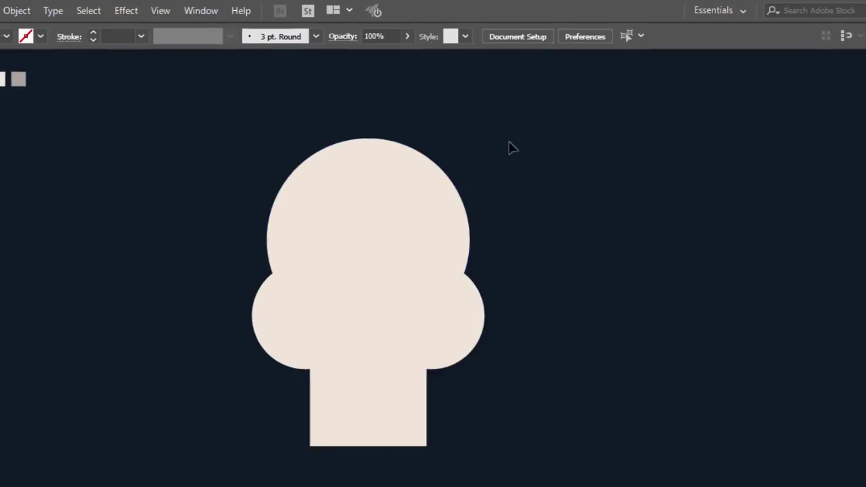
# Unite the circles and the jaw rectangle into a single skull shape.
pyautogui.moveTo(512, 148); pyautogui.dragTo(233, 459)
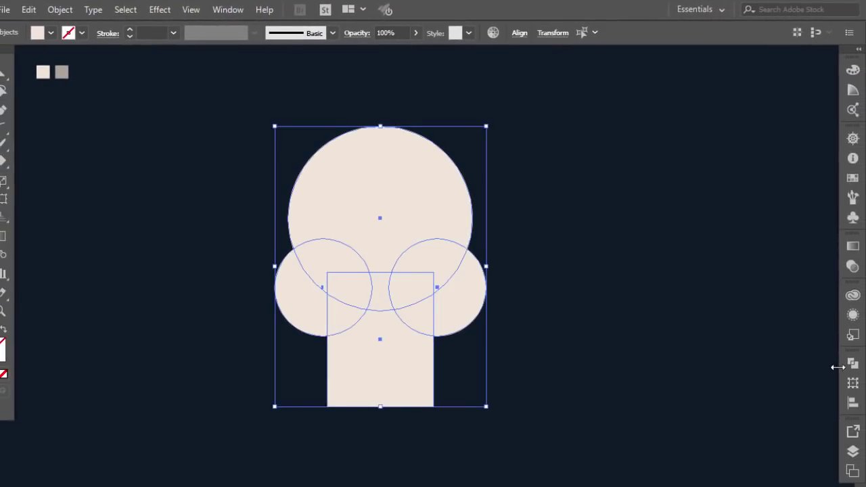
pyautogui.click(852, 363)
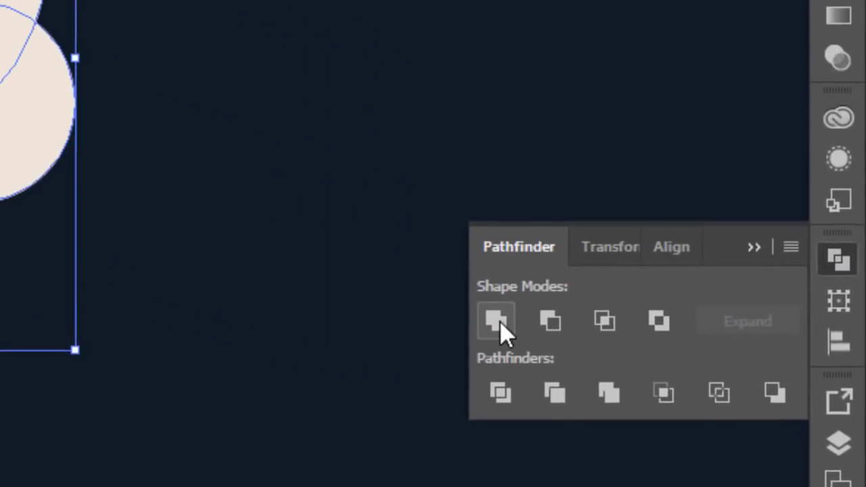
pyautogui.click(499, 322)
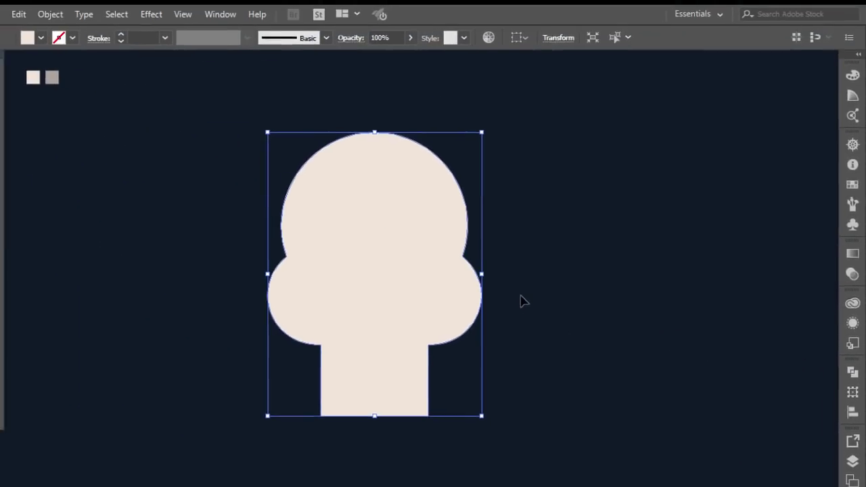
# Draw a circle over the skull's right cheek for the eye socket.
pyautogui.click(0, 152)
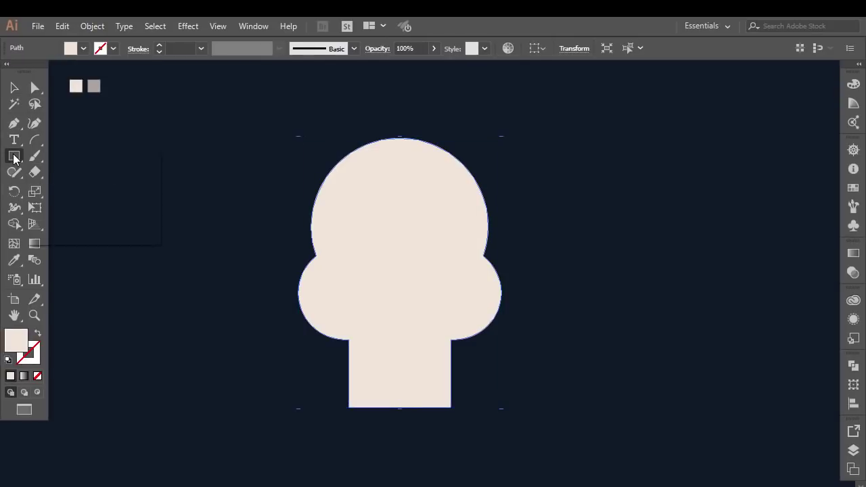
pyautogui.moveTo(15, 158); pyautogui.dragTo(71, 189)
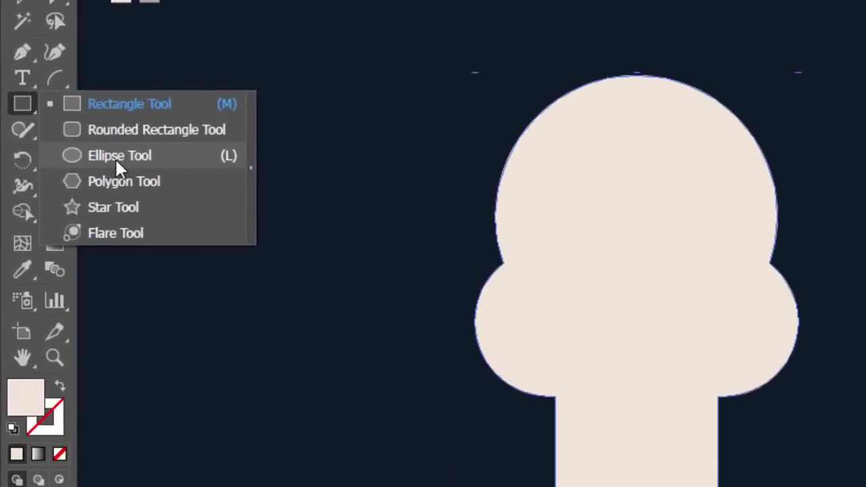
pyautogui.moveTo(116, 163); pyautogui.dragTo(116, 162)
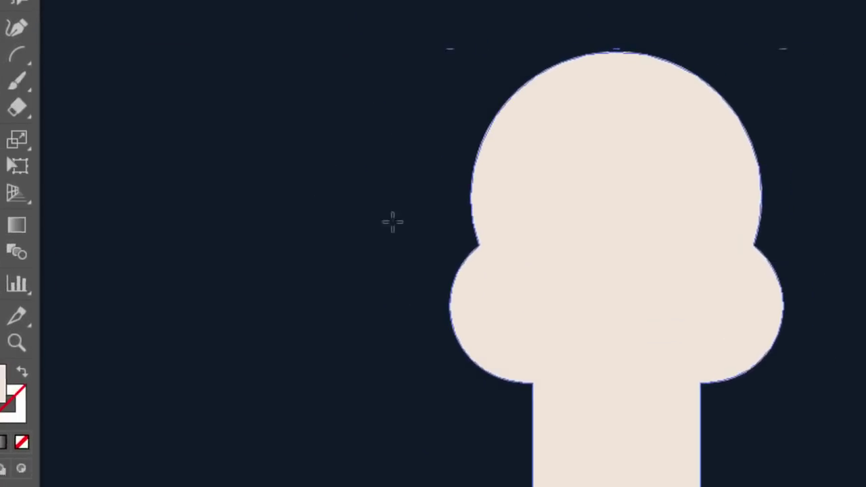
pyautogui.moveTo(701, 309); pyautogui.dragTo(741, 336)
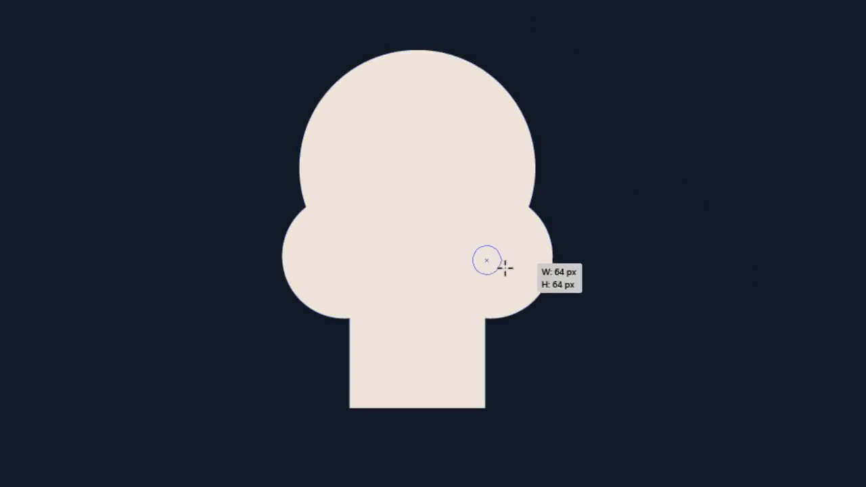
pyautogui.moveTo(505, 268); pyautogui.dragTo(548, 295)
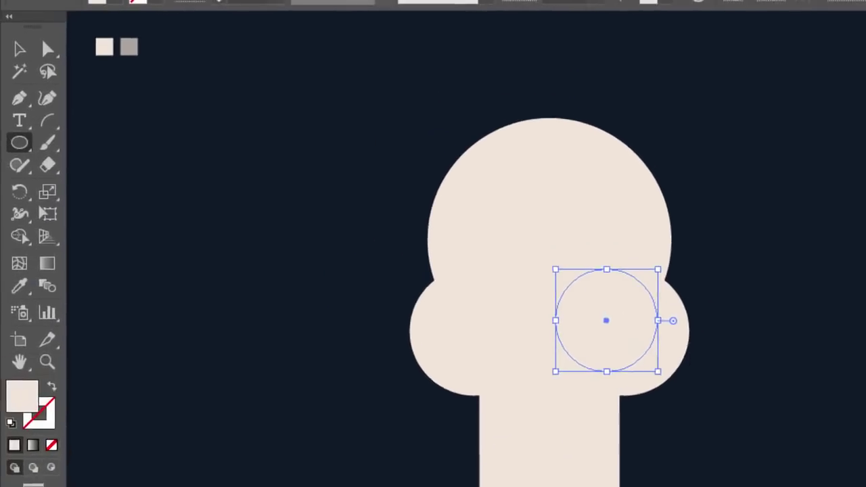
# Fill the eye socket circle with the dark navy colour sampled from the background.
pyautogui.click(3, 233)
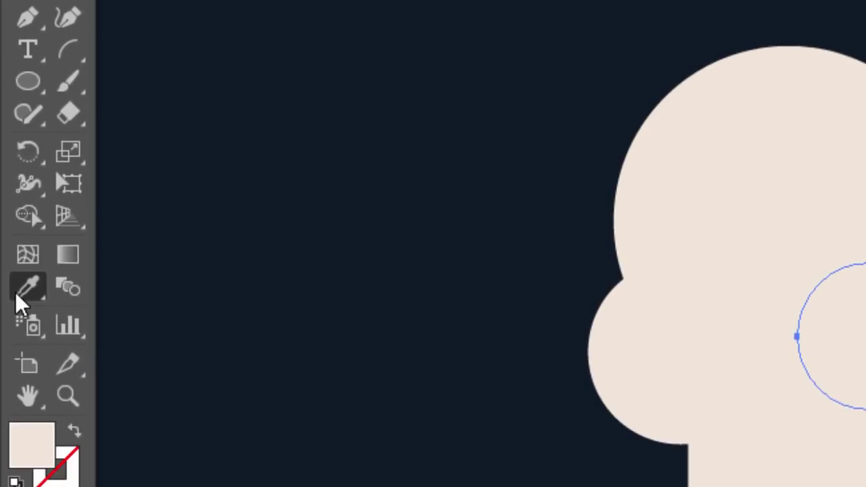
pyautogui.click(19, 386)
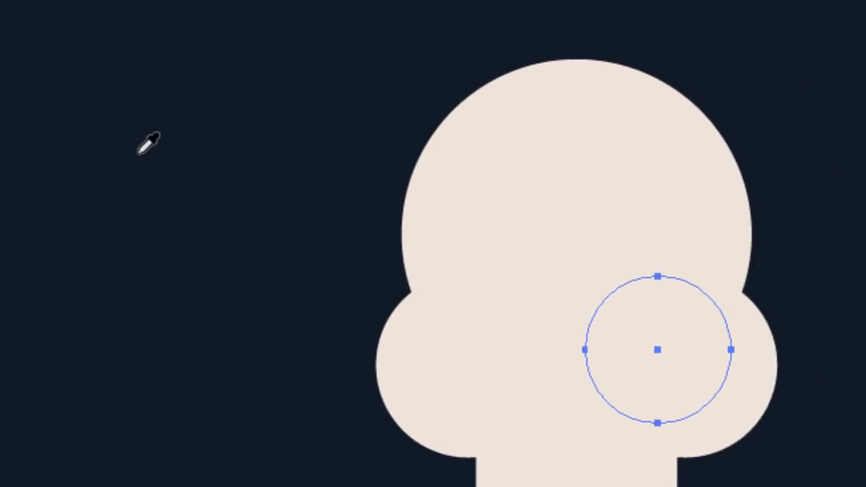
pyautogui.click(244, 126)
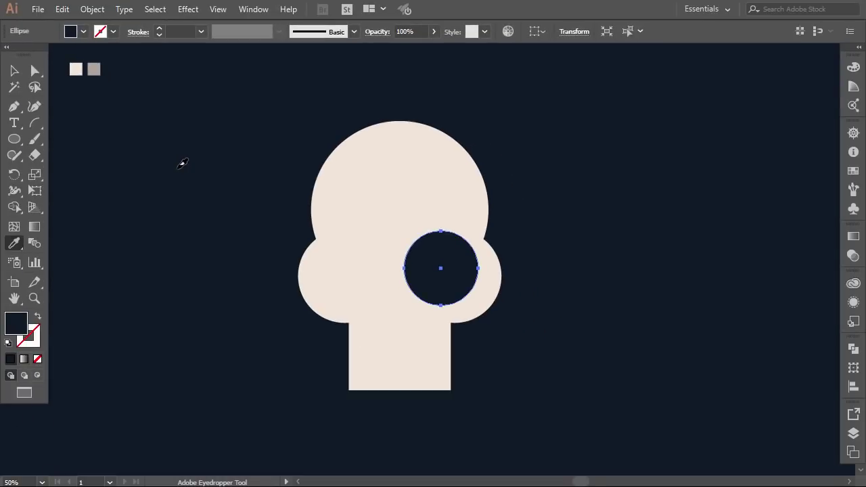
# Shrink the eye socket circle slightly and nudge it right so it sits inside the right cheek.
pyautogui.click(14, 71)
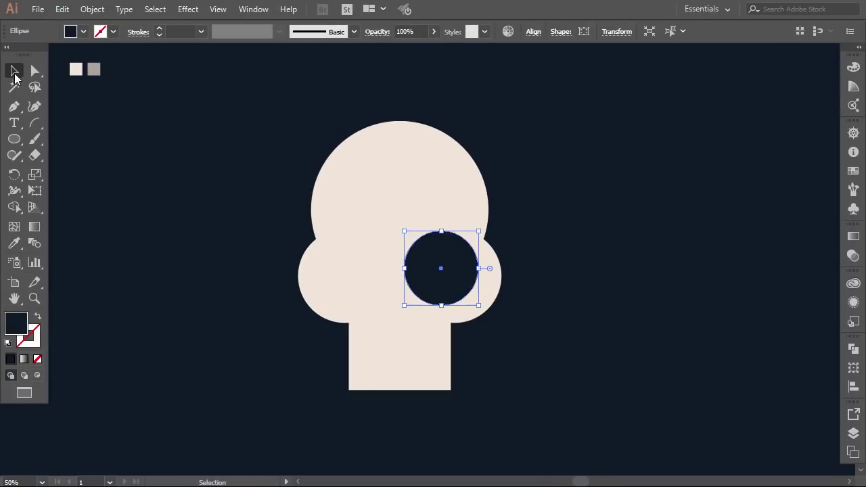
pyautogui.moveTo(440, 268); pyautogui.dragTo(444, 273)
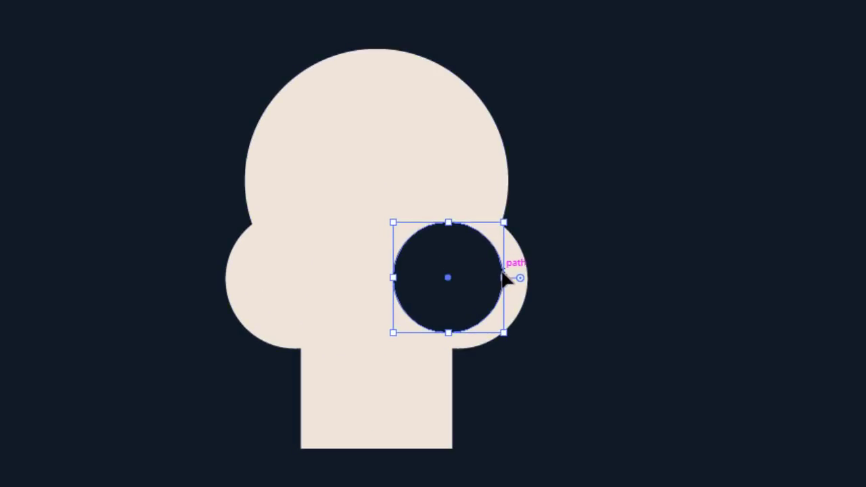
pyautogui.moveTo(506, 277); pyautogui.dragTo(494, 277)
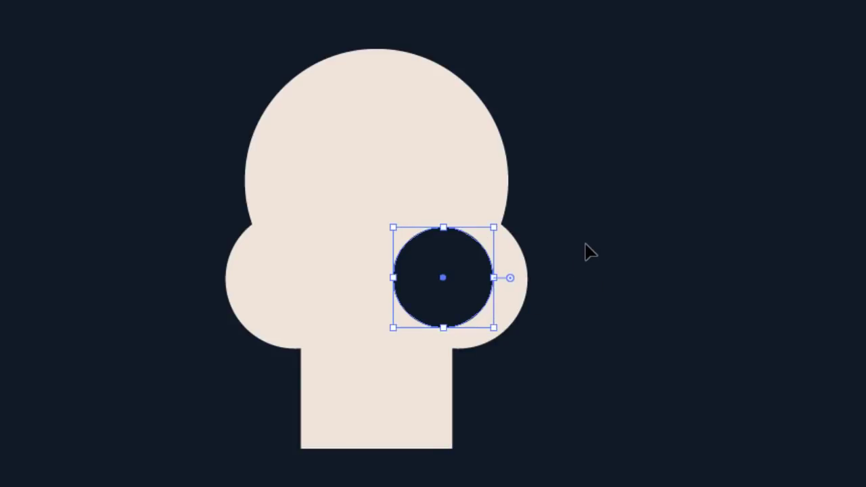
pyautogui.press('Right')
pyautogui.press('Right')
pyautogui.press('Right')
pyautogui.press('Right')
pyautogui.press('Right')
pyautogui.press('Right')
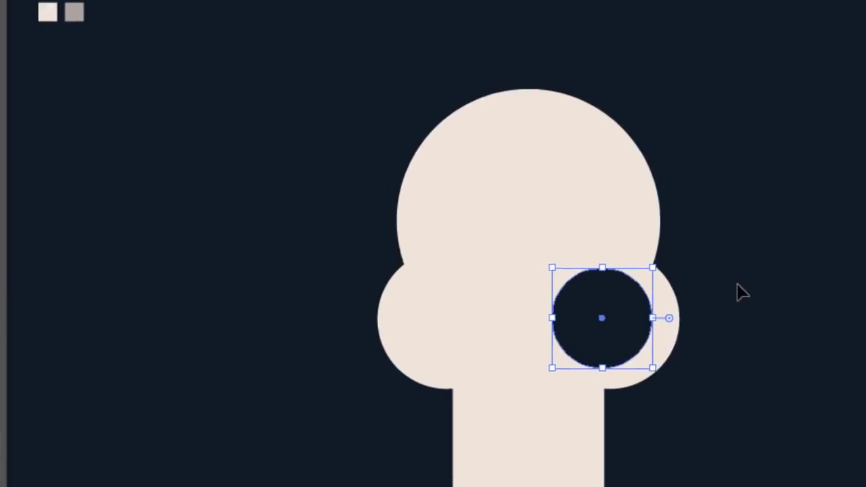
pyautogui.click(589, 251)
# Draw a straight vertical line from the forehead down to the jaw with the Pen tool, giving it a navy stroke and no fill.
pyautogui.click(20, 85)
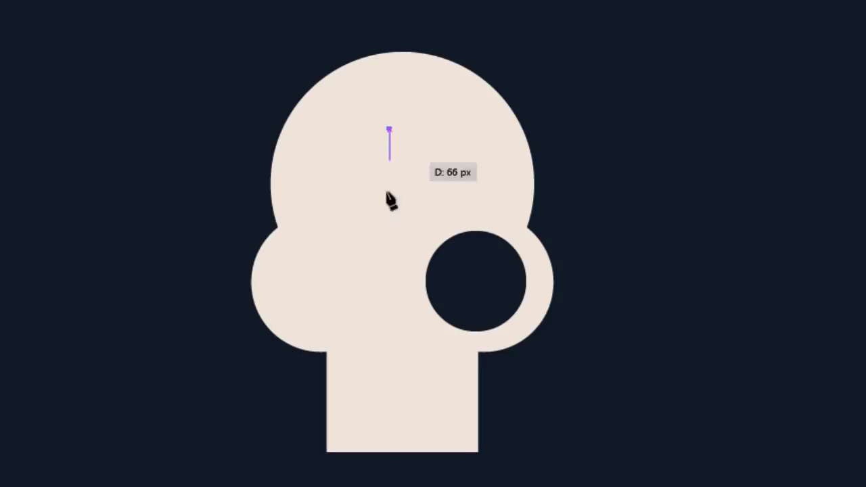
pyautogui.click(388, 401)
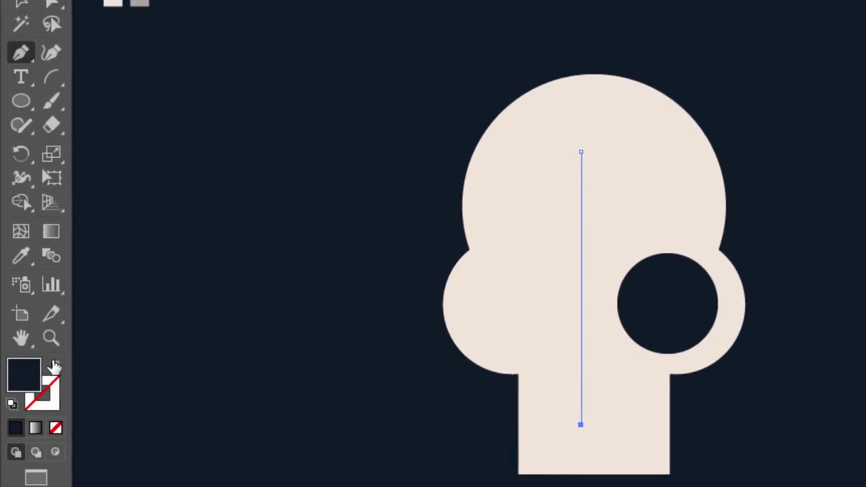
pyautogui.click(57, 365)
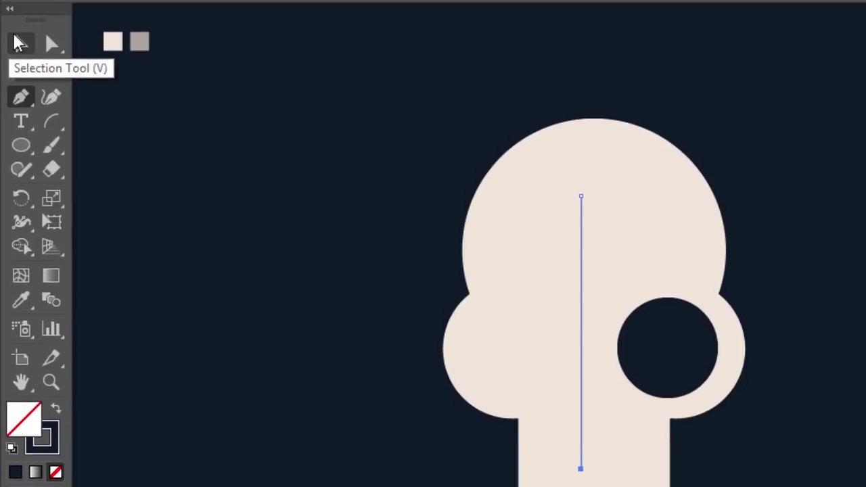
pyautogui.click(21, 16)
pyautogui.click(554, 246)
# Rotate the vertical line clockwise to a 45-degree diagonal and move it across the upper-left part of the eye socket circle.
pyautogui.click(581, 301)
pyautogui.click(21, 204)
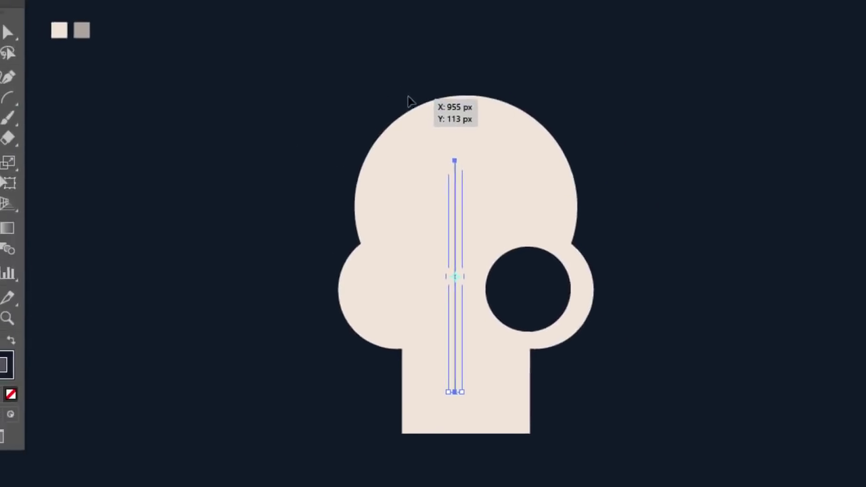
pyautogui.moveTo(407, 101); pyautogui.dragTo(539, 100)
pyautogui.click(17, 53)
pyautogui.click(223, 176)
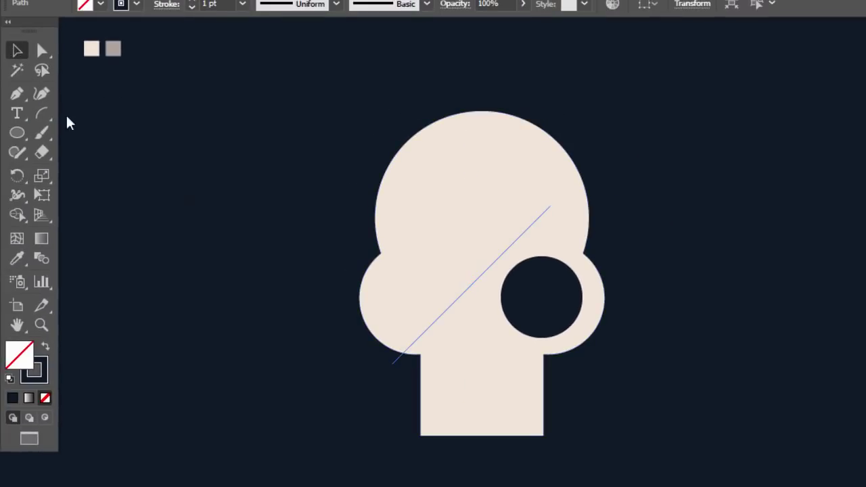
pyautogui.moveTo(479, 287); pyautogui.dragTo(580, 295)
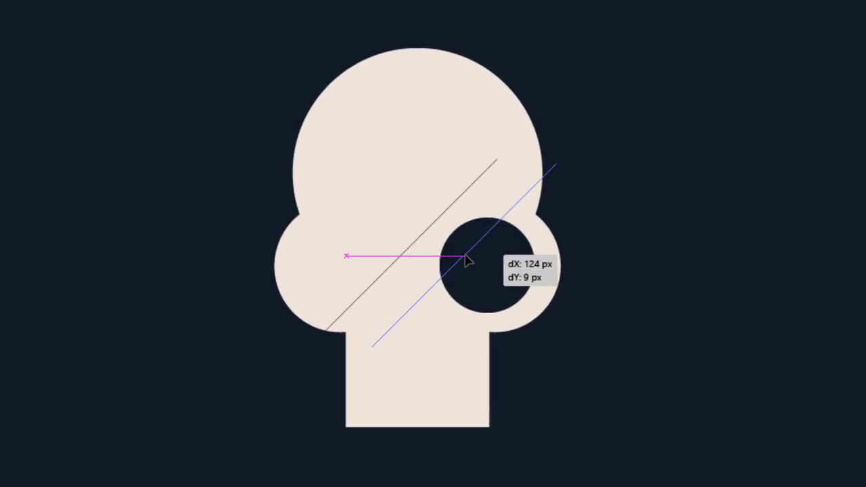
pyautogui.moveTo(466, 259); pyautogui.dragTo(467, 259)
# Cut away the part of the eye socket circle above the diagonal line with Shape Builder, and delete the leftover line.
pyautogui.keyDown('shift'); pyautogui.click(515, 281); pyautogui.keyUp('shift')
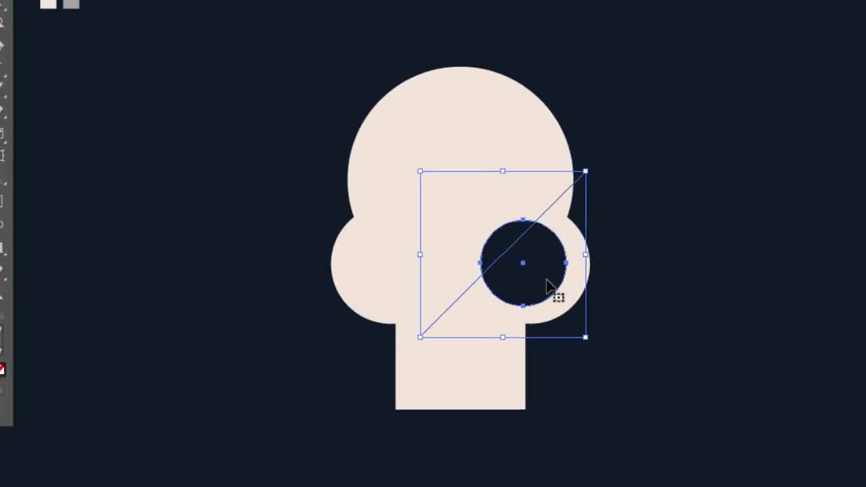
pyautogui.click(17, 179)
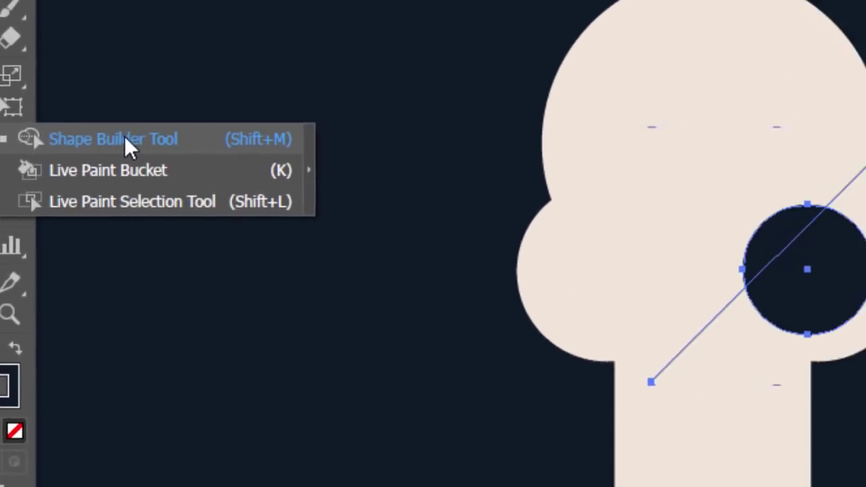
pyautogui.click(129, 145)
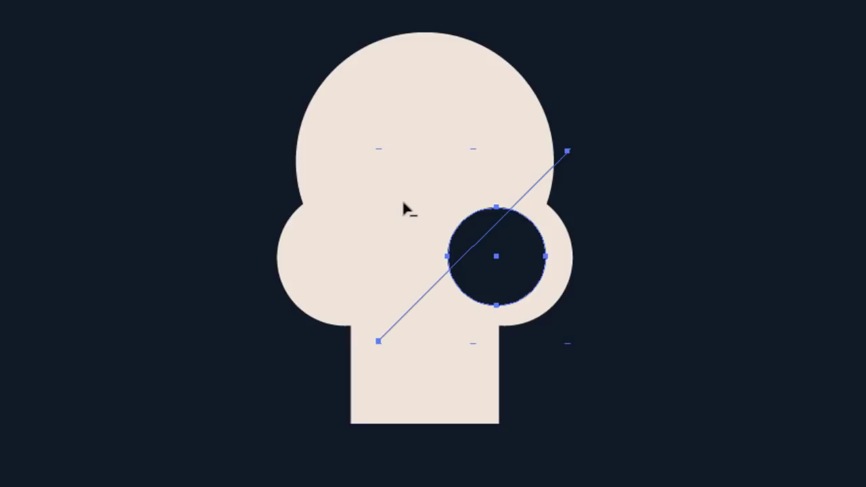
pyautogui.moveTo(417, 200); pyautogui.dragTo(488, 238)
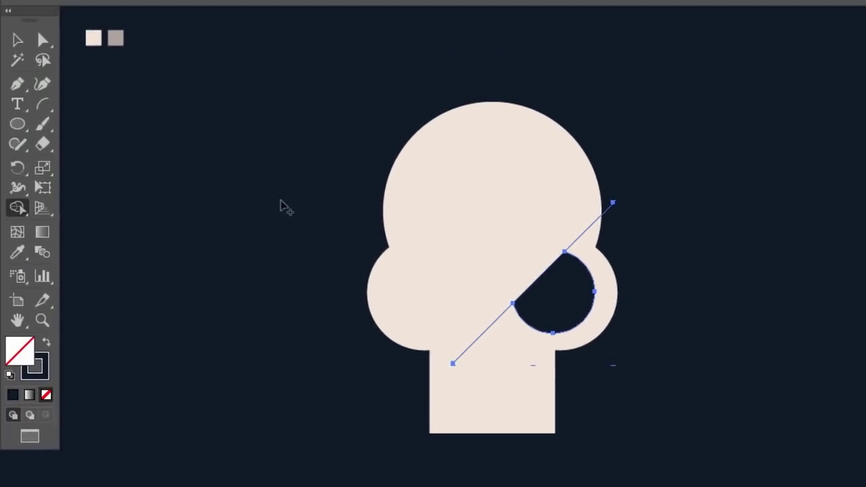
pyautogui.click(20, 42)
pyautogui.click(164, 225)
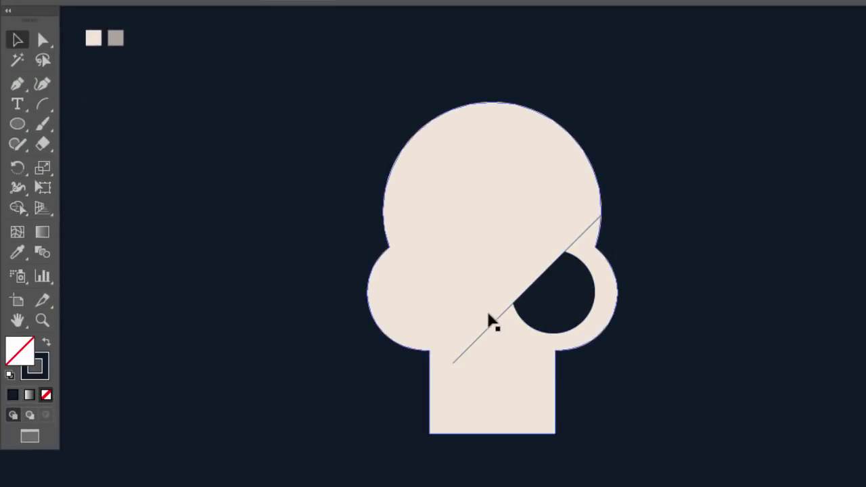
pyautogui.press('Delete')
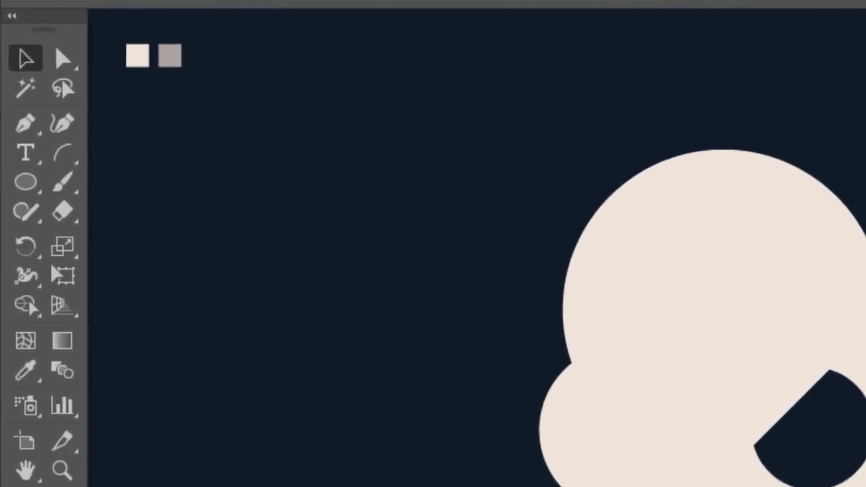
# Round the two sharp corners at the ends of the eye socket's diagonal edge.
pyautogui.click(72, 68)
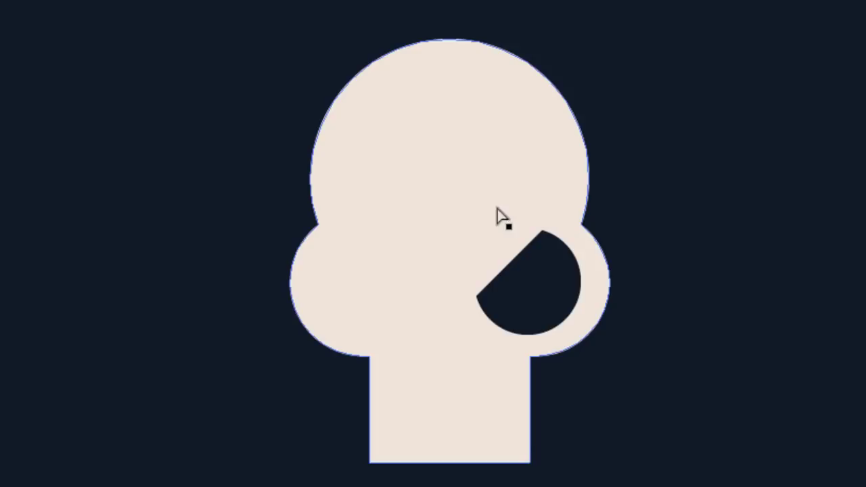
pyautogui.click(542, 231)
pyautogui.keyDown('shift'); pyautogui.click(477, 296); pyautogui.keyUp('shift')
pyautogui.moveTo(546, 252); pyautogui.dragTo(548, 266)
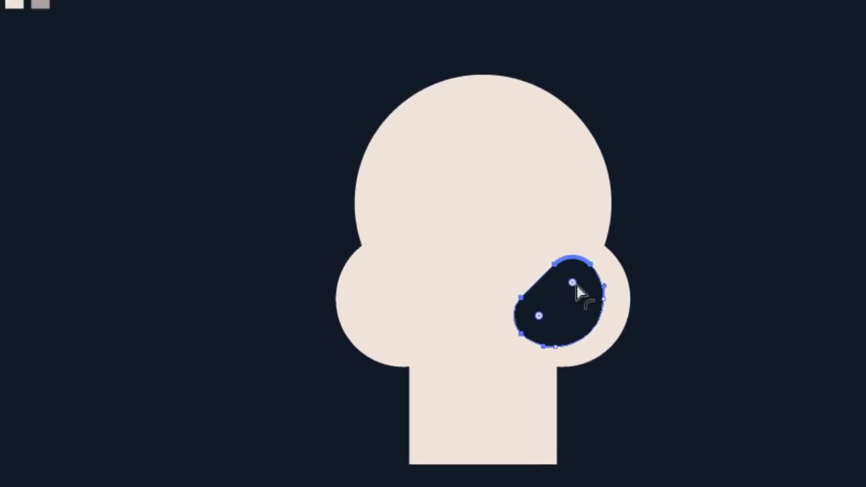
pyautogui.click(18, 51)
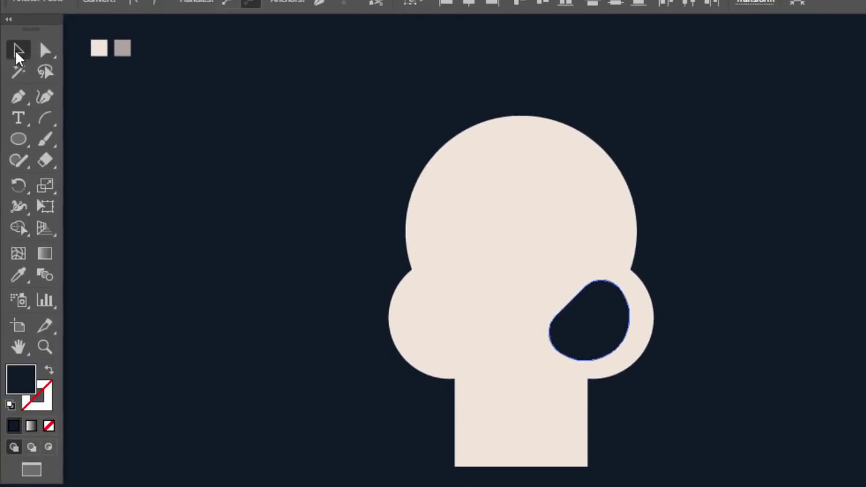
pyautogui.click(196, 223)
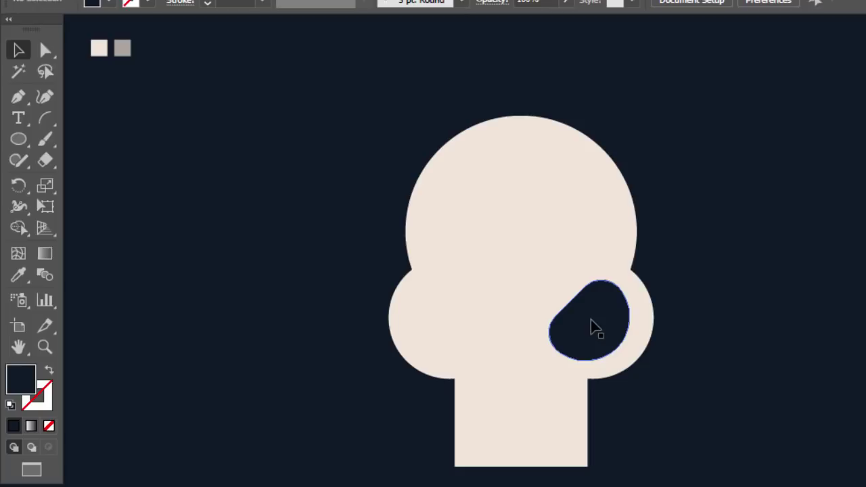
# Stretch the eye socket rightwards past the edge of the cheek and nudge it slightly down.
pyautogui.click(607, 313)
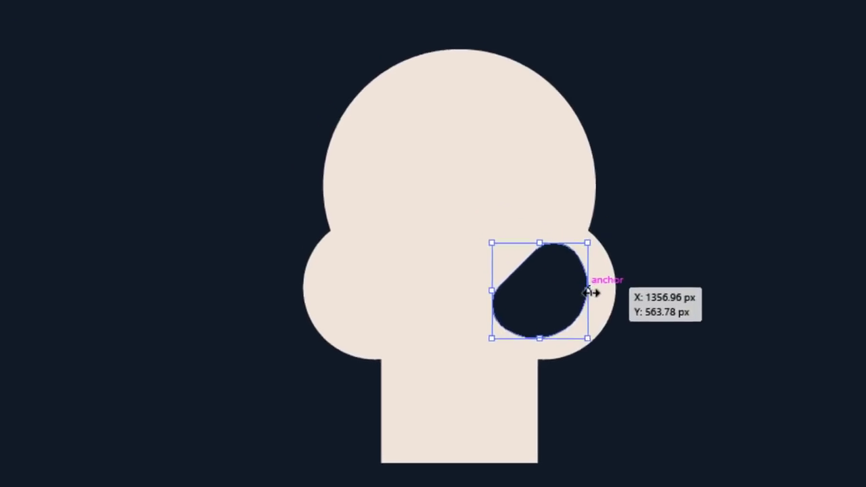
pyautogui.moveTo(522, 241); pyautogui.dragTo(560, 248)
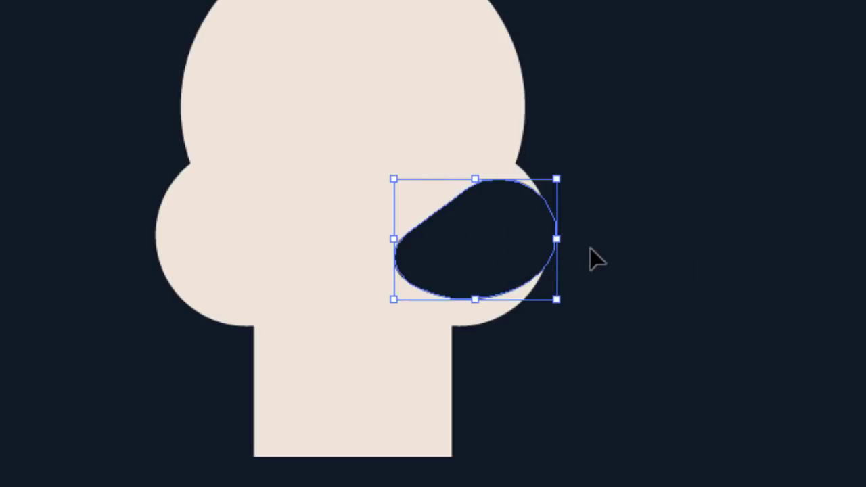
pyautogui.press('Down')
pyautogui.press('Down')
pyautogui.press('Down')
pyautogui.press('Down')
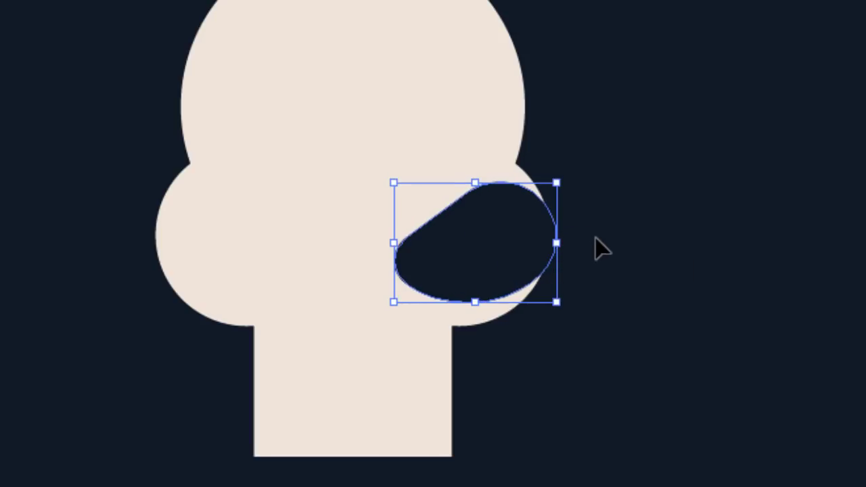
pyautogui.click(618, 242)
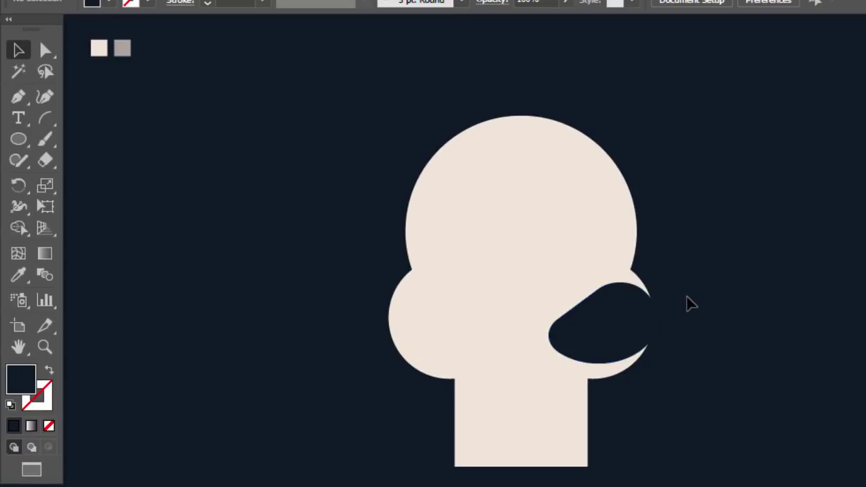
# Draw a curved, pointed navy shape with the Pen tool above the right eye socket to notch the temple over the brow.
pyautogui.click(18, 97)
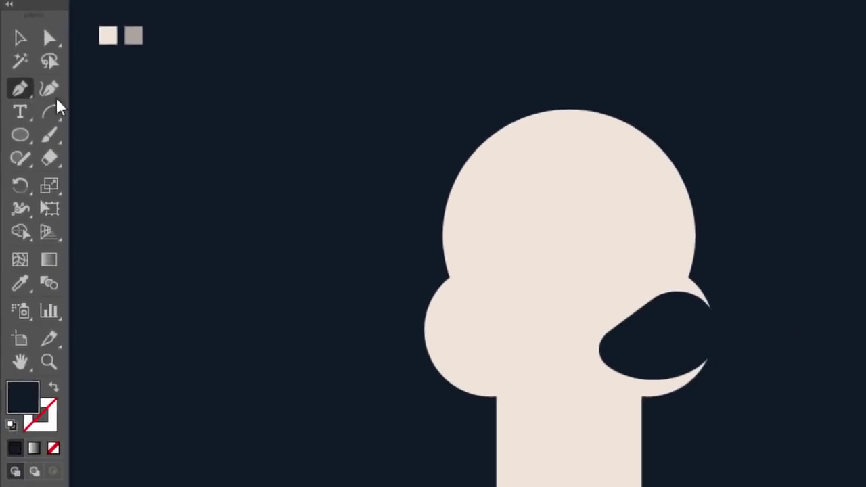
pyautogui.moveTo(537, 228); pyautogui.dragTo(523, 222)
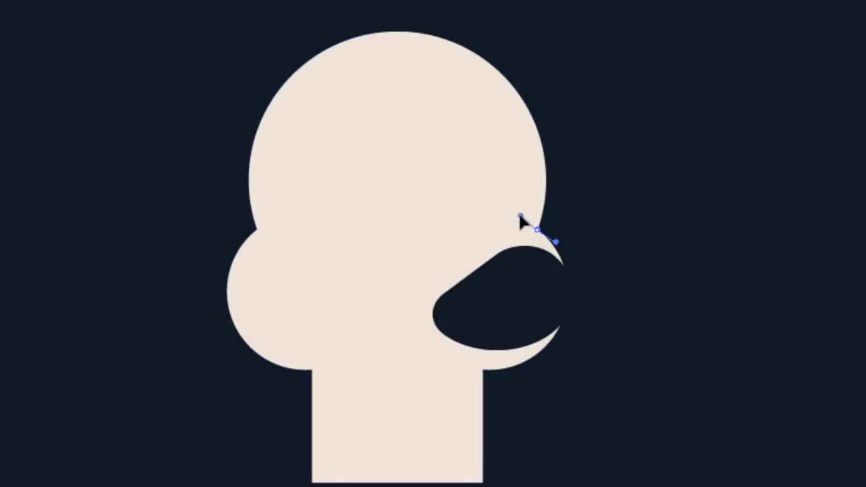
pyautogui.moveTo(521, 220); pyautogui.dragTo(587, 224)
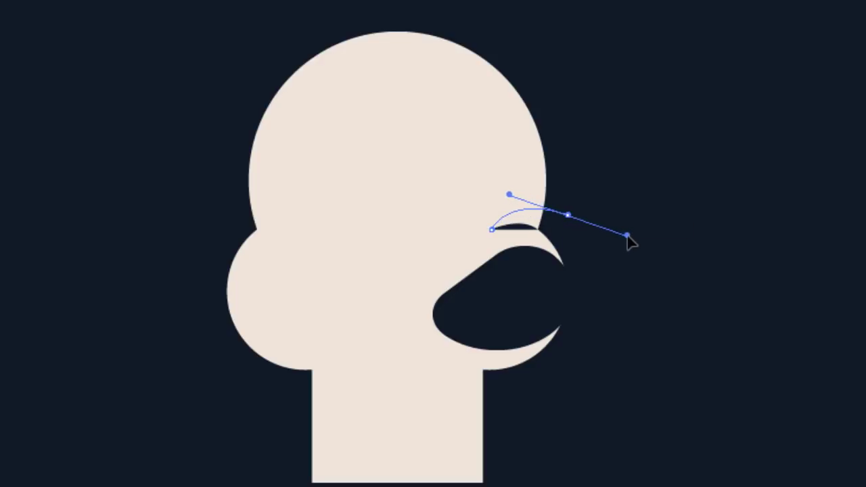
pyautogui.moveTo(627, 239); pyautogui.dragTo(532, 238)
pyautogui.click(14, 70)
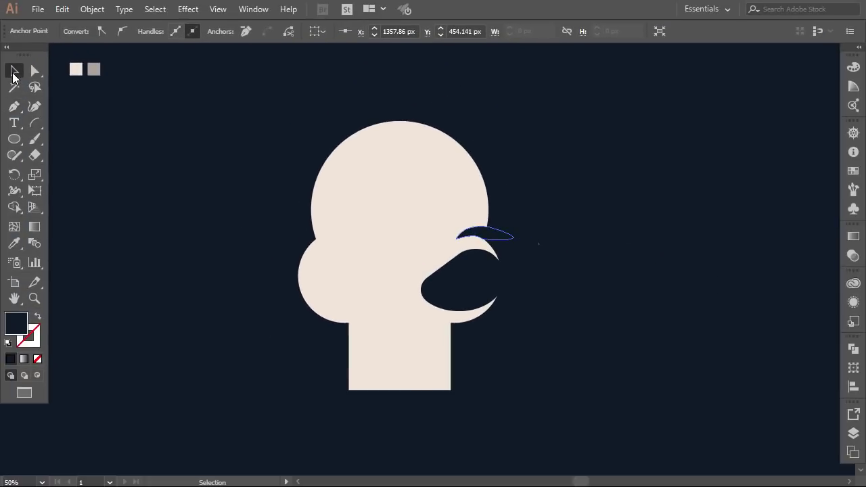
pyautogui.click(129, 131)
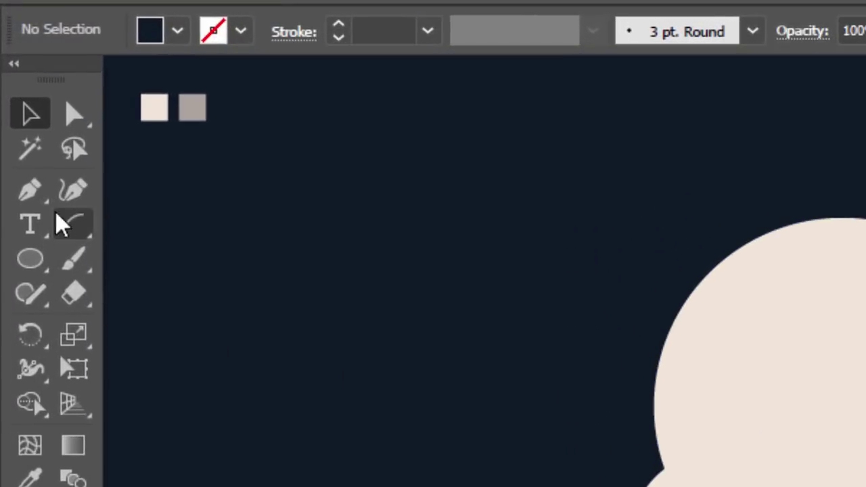
# Draw a closed, curved cheekbone spike with the Pen tool, pointing down from the right cheek beside the jaw.
pyautogui.click(38, 192)
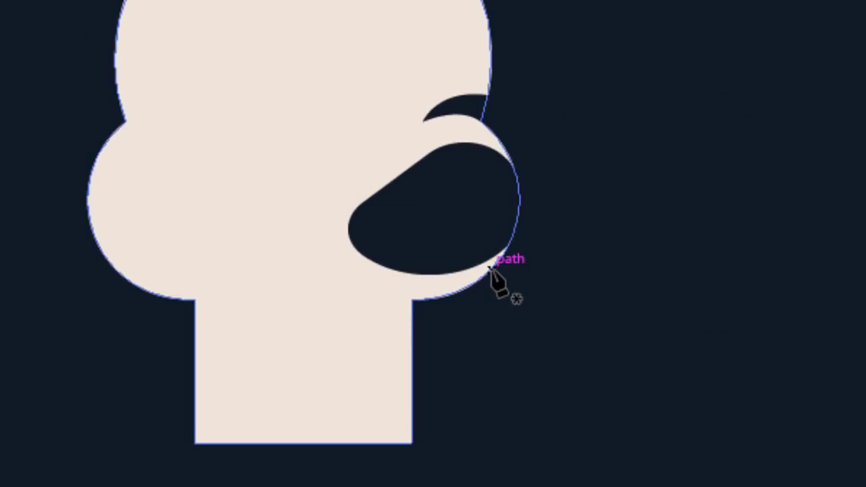
pyautogui.moveTo(494, 266); pyautogui.dragTo(474, 382)
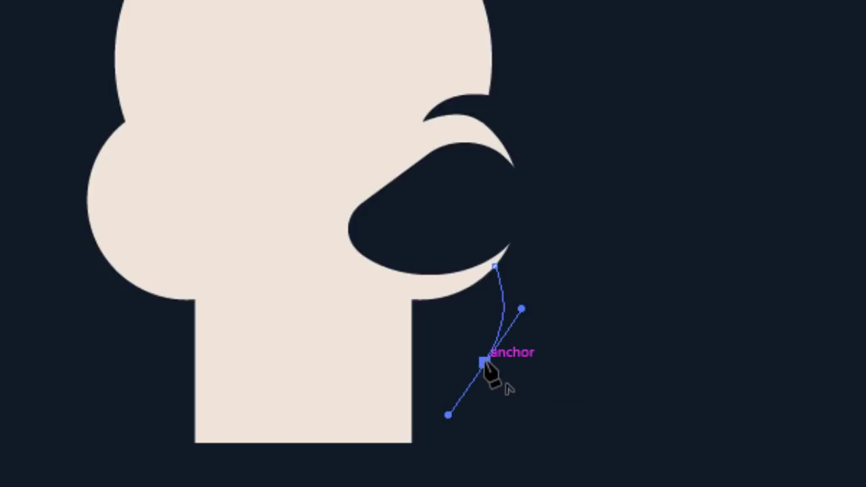
pyautogui.moveTo(485, 362); pyautogui.dragTo(371, 305)
pyautogui.moveTo(355, 298); pyautogui.dragTo(411, 300)
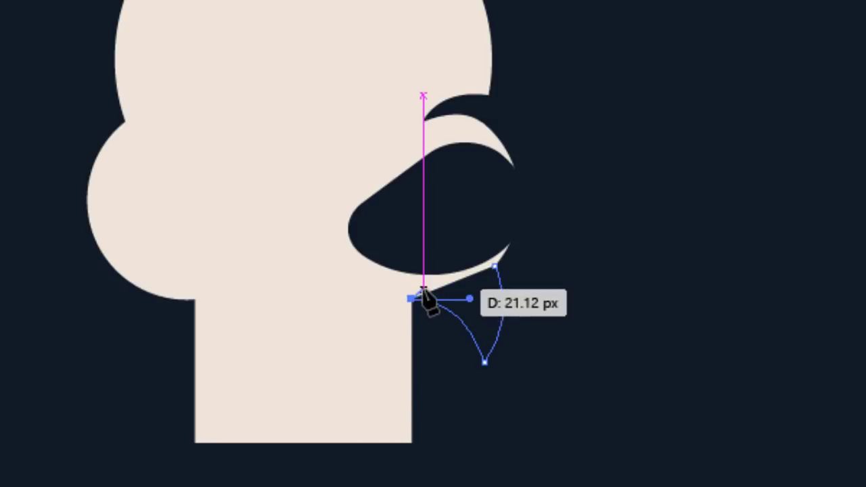
pyautogui.click(494, 266)
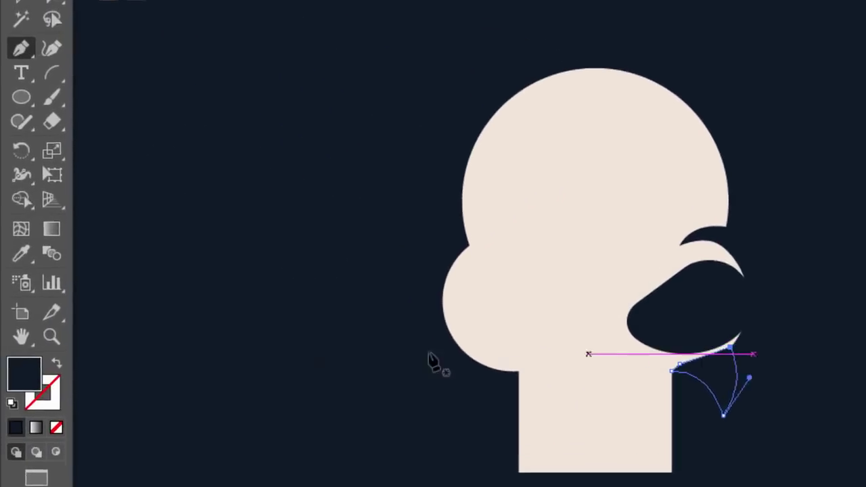
# Fill the cheekbone spike with the cream colour sampled from the skull and deselect it.
pyautogui.click(21, 257)
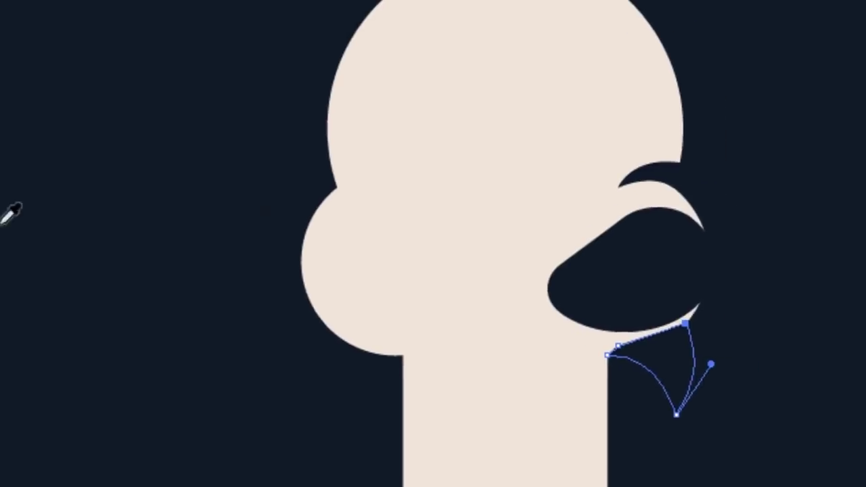
pyautogui.click(443, 216)
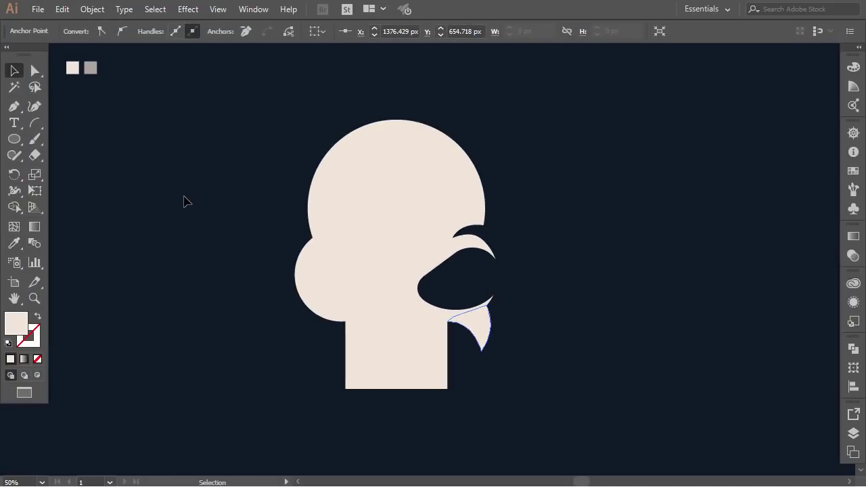
pyautogui.click(184, 201)
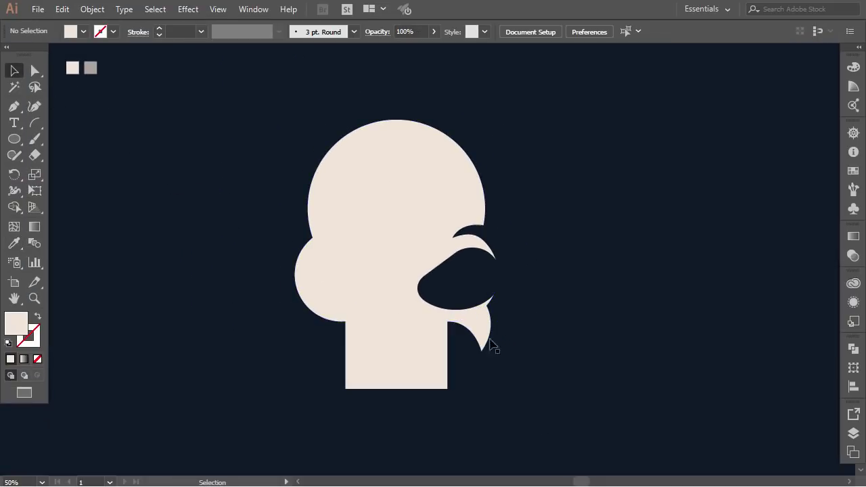
# Move the jaw's bottom-right corner point inward to the left so that side of the jaw tapers downwards.
pyautogui.click(35, 70)
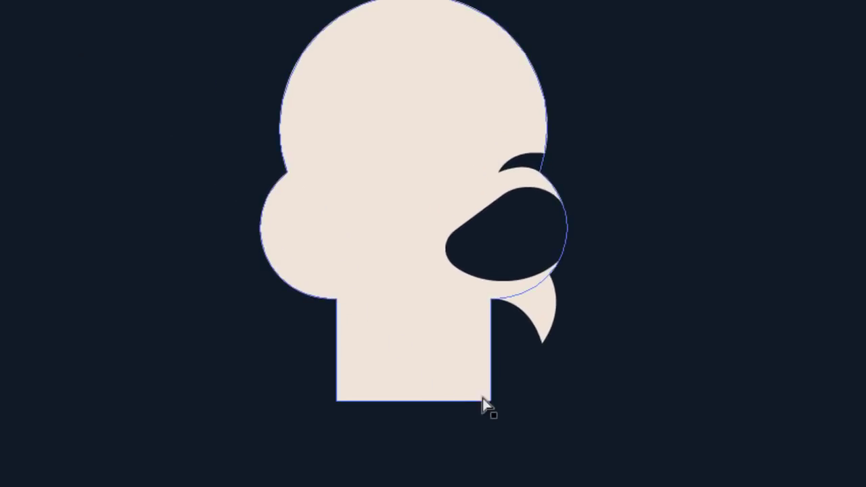
pyautogui.click(491, 401)
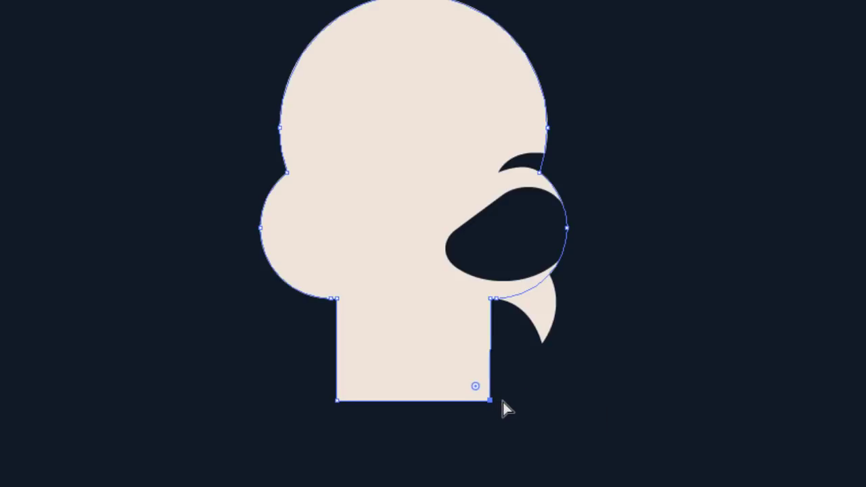
pyautogui.press('Left')
pyautogui.press('Left')
pyautogui.press('Left')
pyautogui.press('Left')
pyautogui.press('Left')
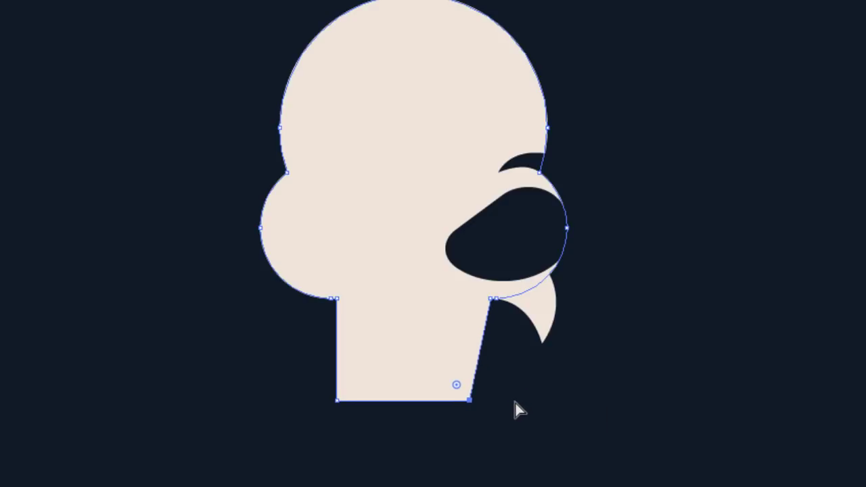
# Cut the skull shape vertically into two halves with the Knife tool, straight through the middle from top to jaw.
pyautogui.click(515, 410)
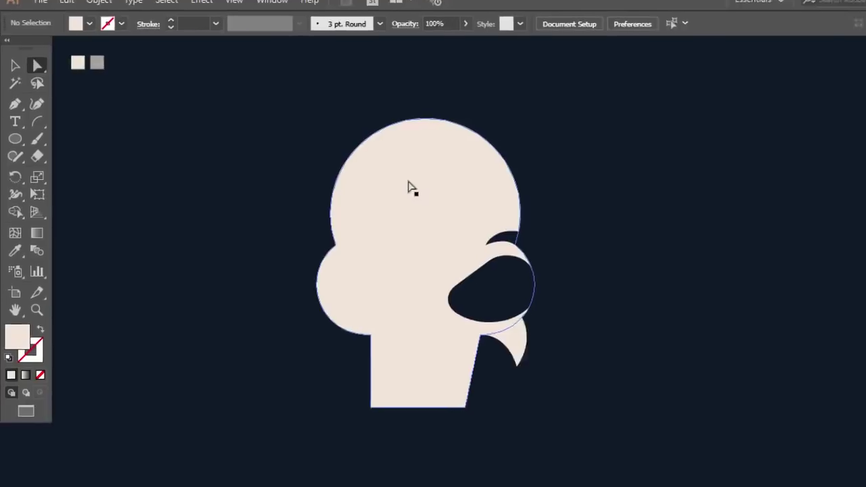
pyautogui.click(408, 182)
pyautogui.moveTo(38, 156); pyautogui.dragTo(65, 156)
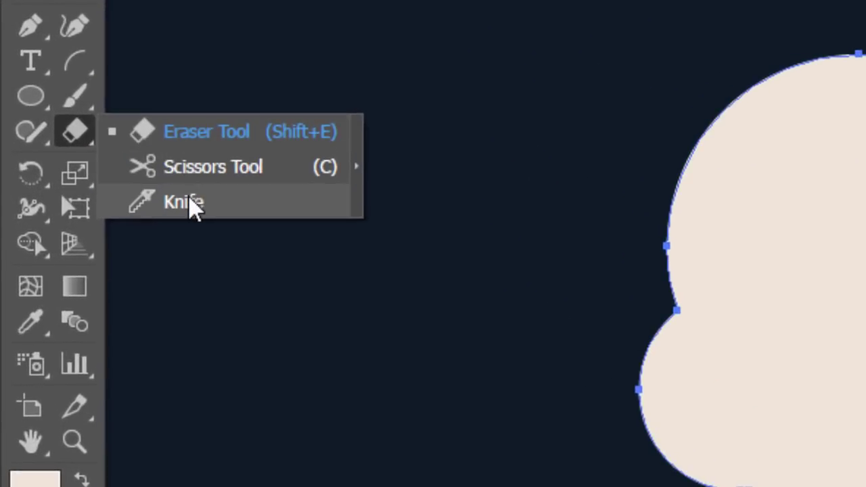
pyautogui.click(193, 206)
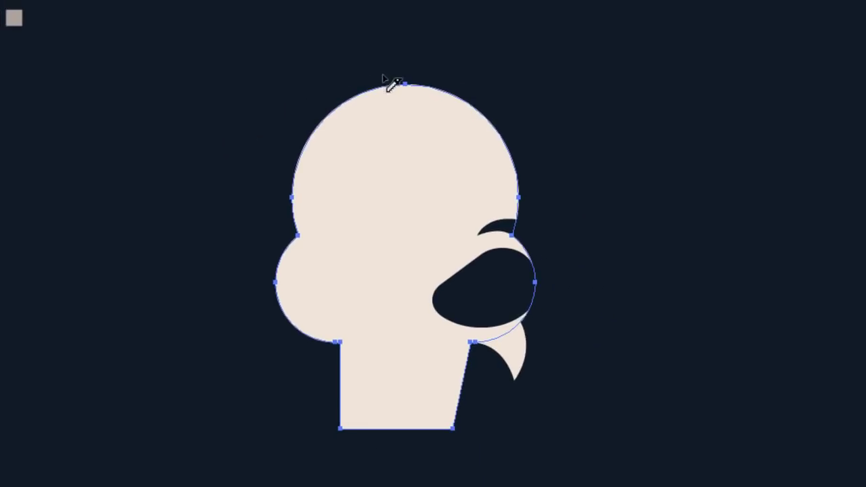
pyautogui.moveTo(402, 170)
pyautogui.mouseDown()
pyautogui.moveTo(422, 370)
pyautogui.moveTo(420, 475)
pyautogui.mouseUp()
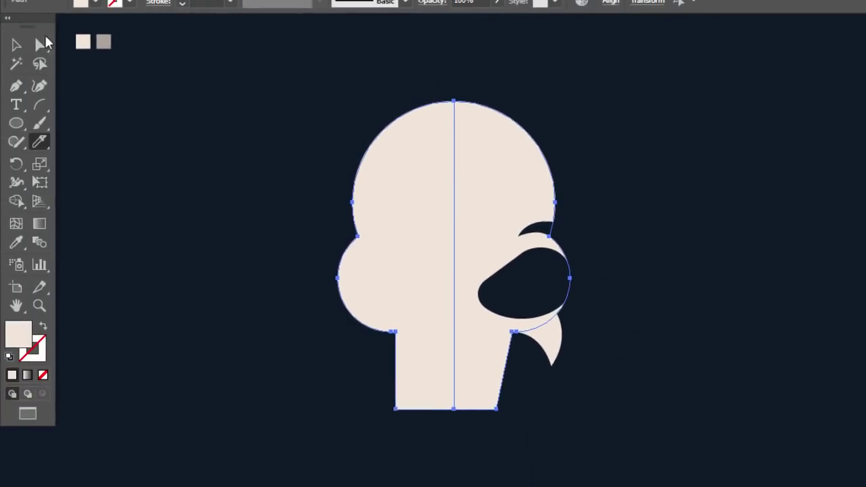
# Delete the left half of the skull.
pyautogui.click(15, 46)
pyautogui.click(407, 200)
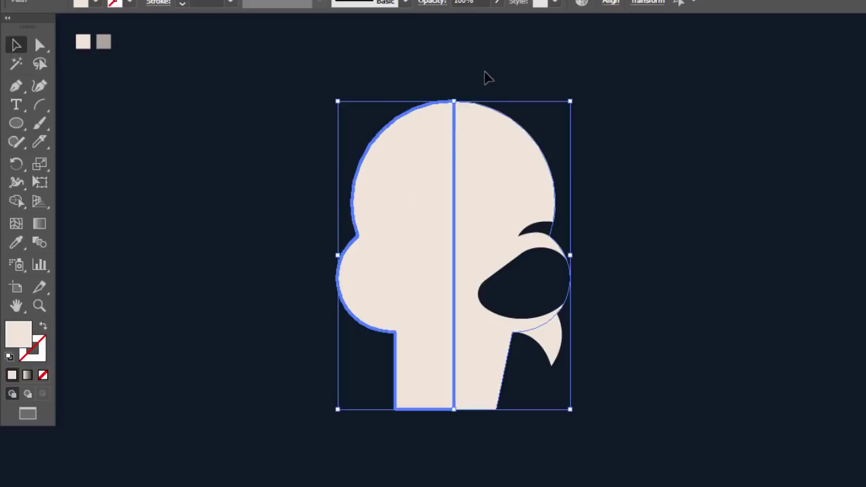
pyautogui.click(490, 80)
pyautogui.click(421, 128)
pyautogui.press('Delete')
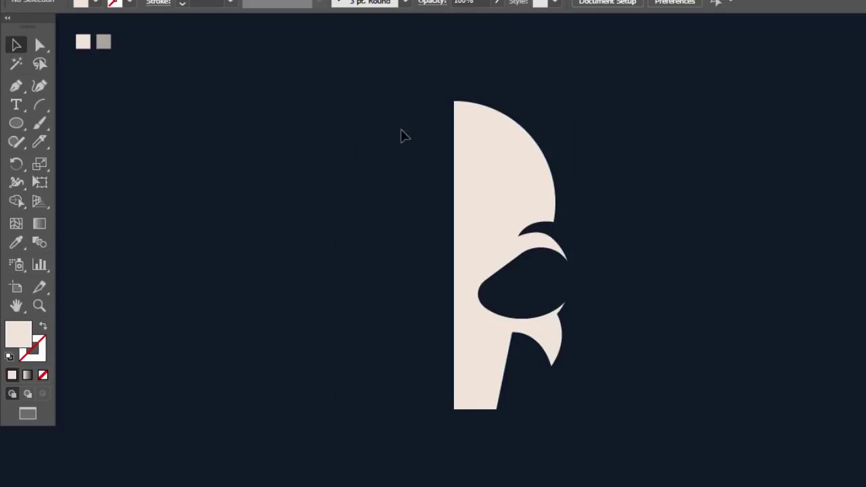
# Copy the whole right half of the skull against its left side and reflect the copy across the vertical axis.
pyautogui.moveTo(404, 86); pyautogui.dragTo(585, 423)
pyautogui.moveTo(512, 190); pyautogui.dragTo(378, 188)
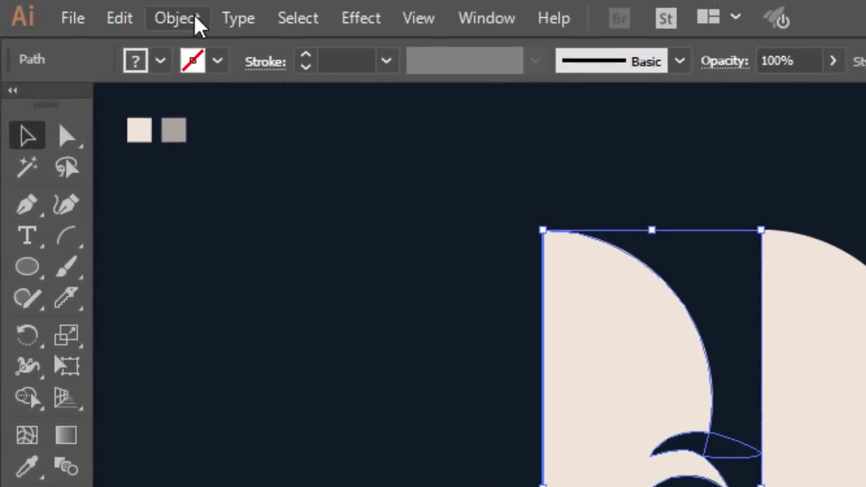
pyautogui.click(149, 2)
pyautogui.moveTo(432, 32)
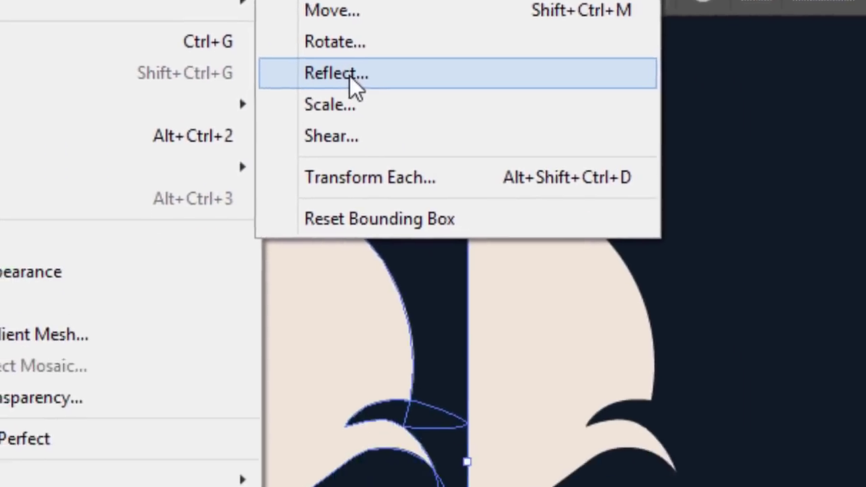
pyautogui.click(696, 176)
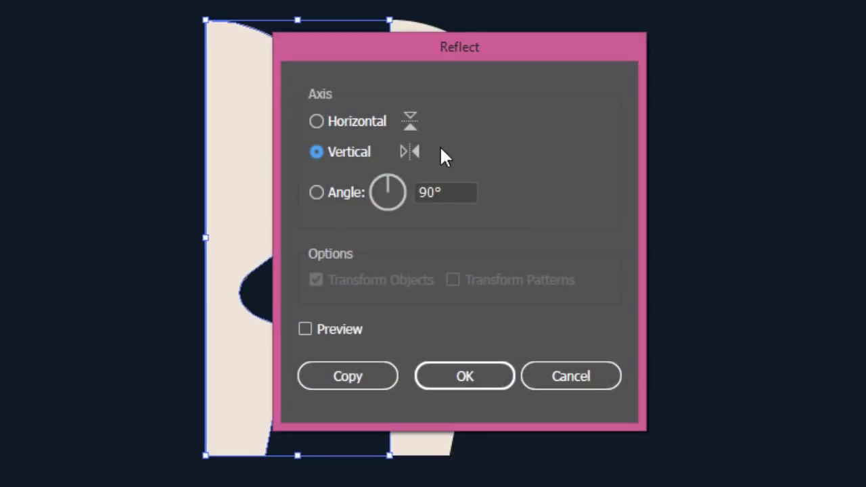
pyautogui.click(466, 376)
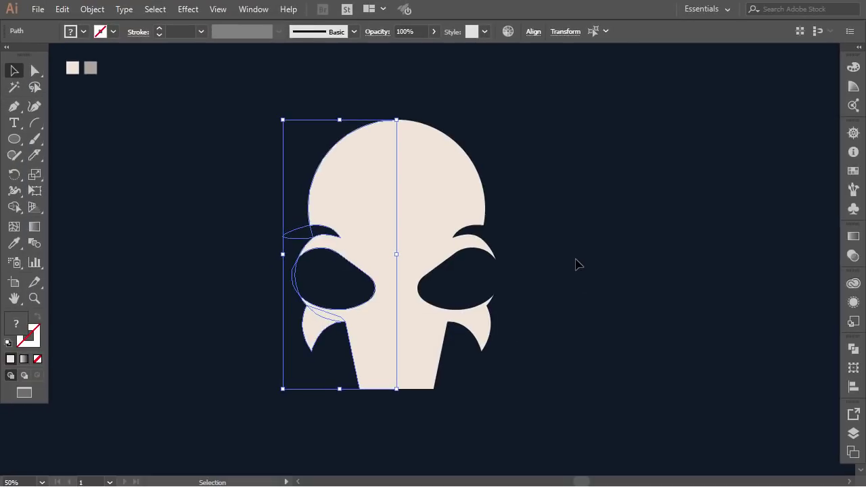
pyautogui.click(576, 263)
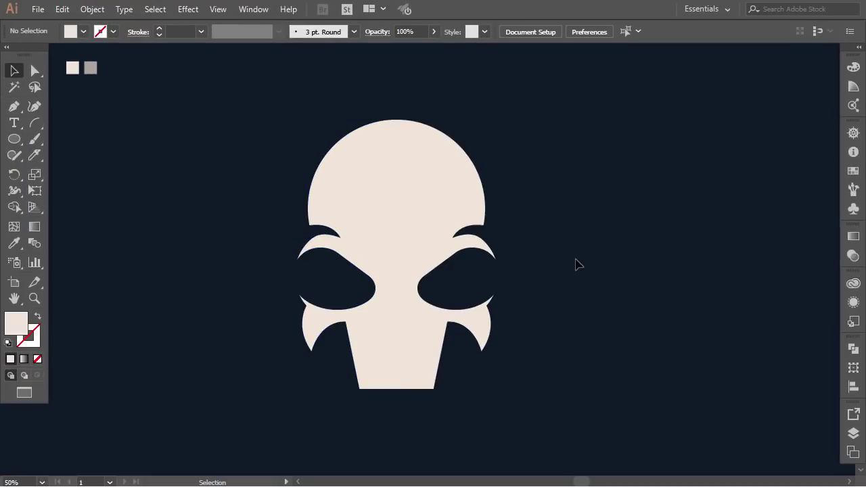
# Group the navy brow-notch shapes from both sides of the skull.
pyautogui.click(506, 242)
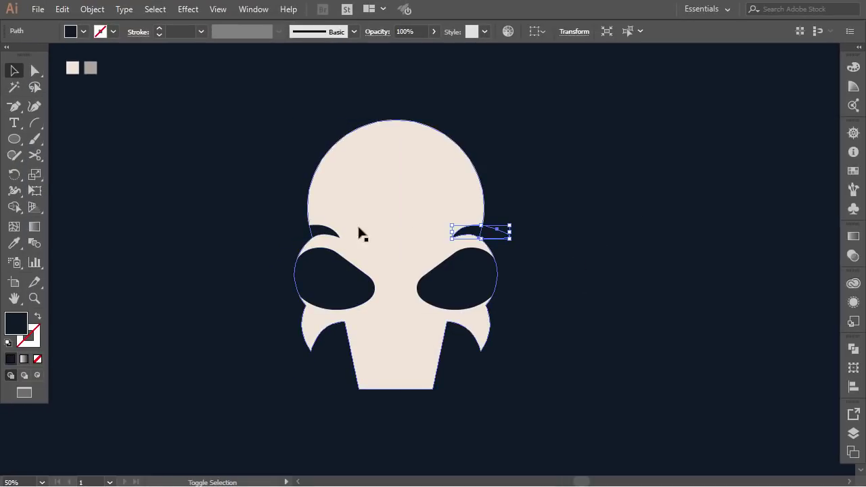
pyautogui.keyDown('shift'); pyautogui.click(321, 233); pyautogui.keyUp('shift')
pyautogui.hotkey('ctrl', 'g')
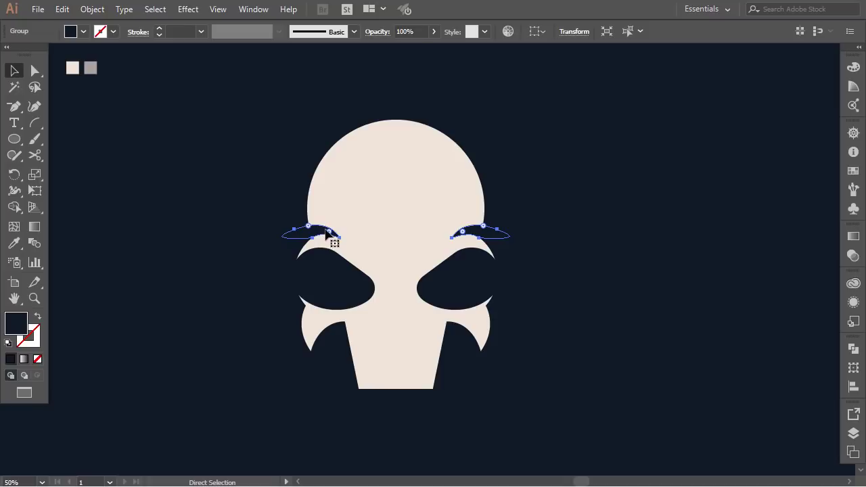
# Subtract the grouped brow notches from the skull shape with Minus Front.
pyautogui.click(509, 251)
pyautogui.click(455, 228)
pyautogui.press('a')
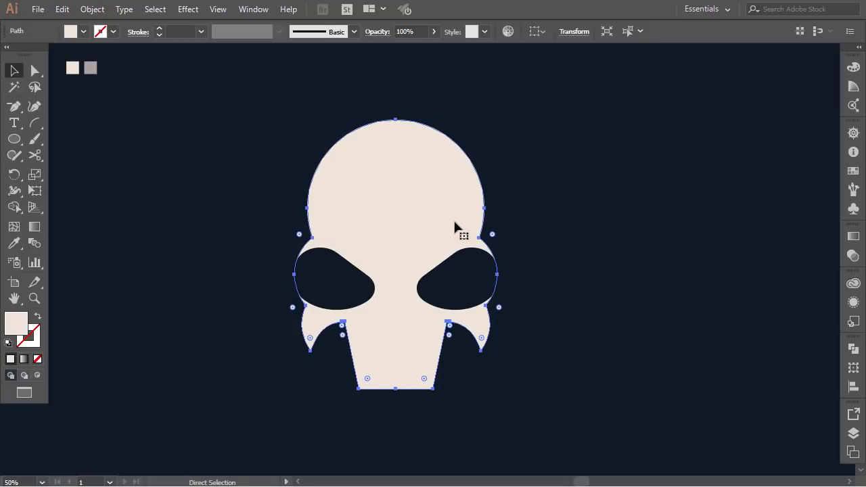
pyautogui.press('v')
pyautogui.click(461, 228)
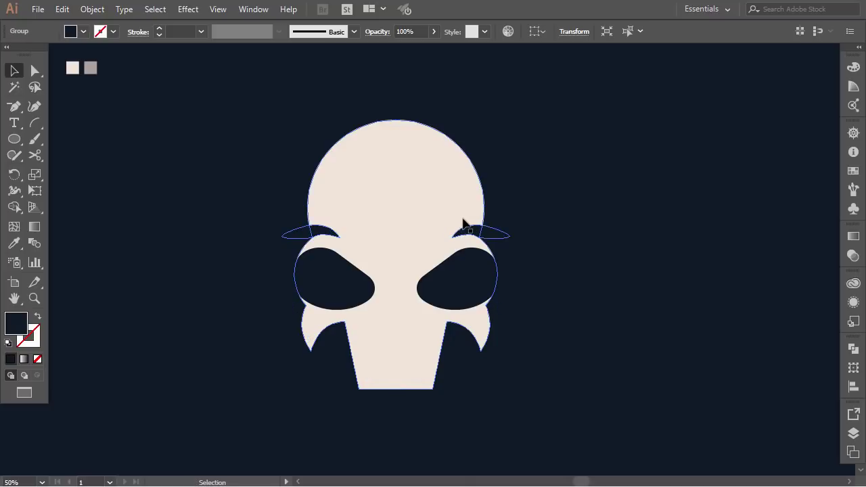
pyautogui.keyDown('shift'); pyautogui.click(451, 175); pyautogui.keyUp('shift')
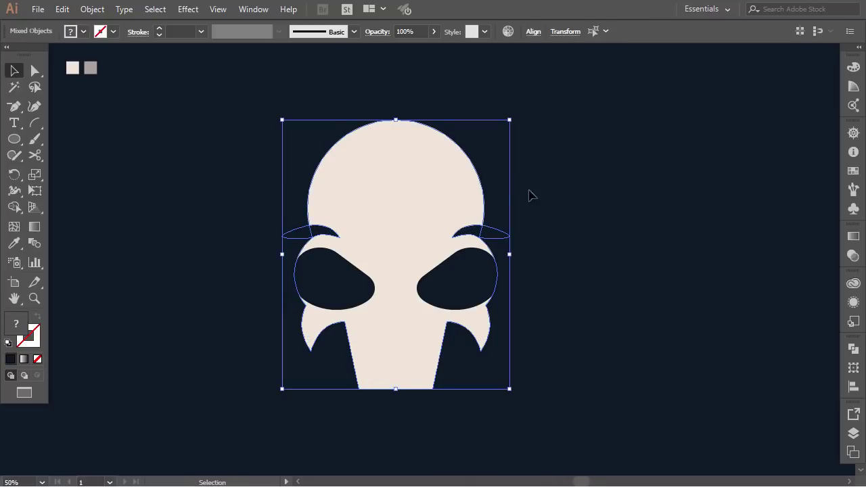
pyautogui.click(853, 349)
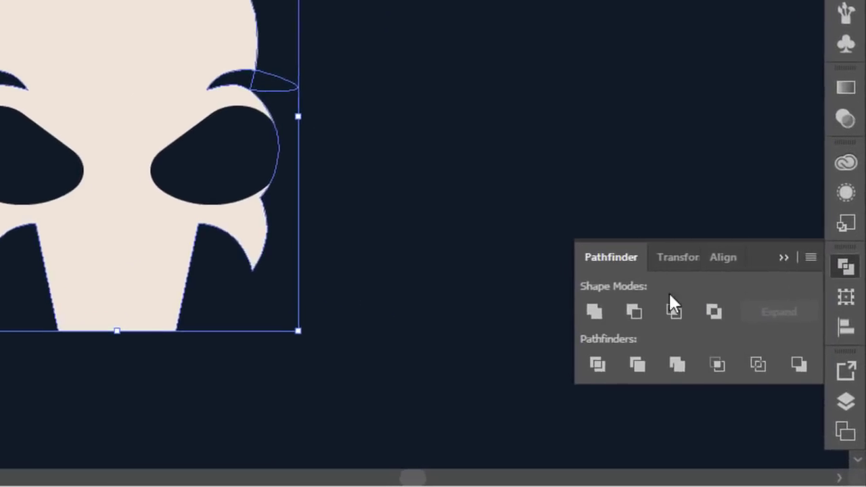
pyautogui.click(635, 310)
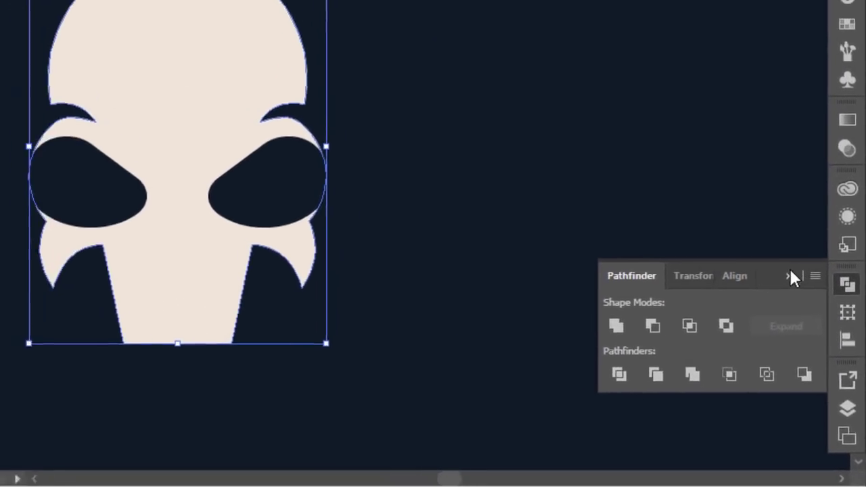
pyautogui.click(790, 276)
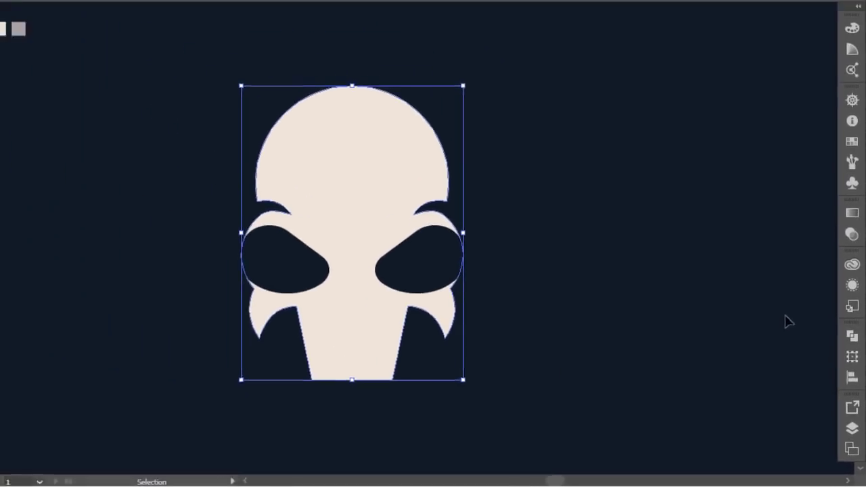
# Round the two sharp temple corners of the skull just above the brow notches, then deselect the shape.
pyautogui.click(532, 167)
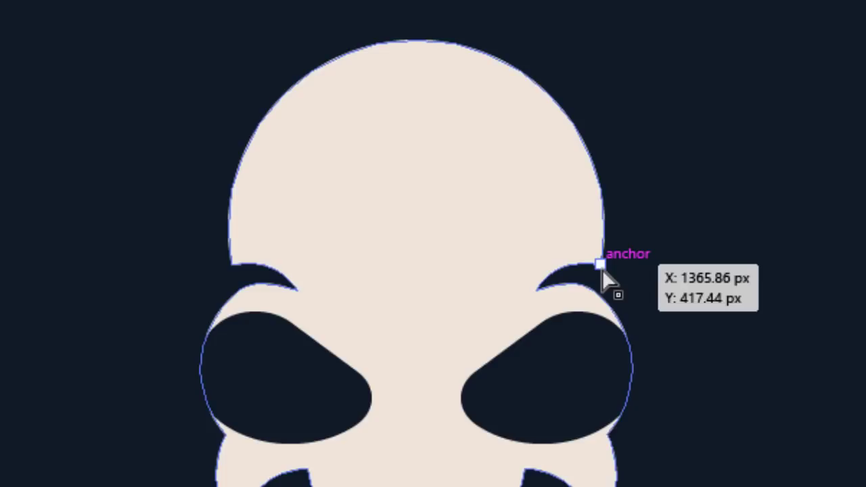
pyautogui.click(601, 266)
pyautogui.click(232, 265)
pyautogui.moveTo(249, 241); pyautogui.dragTo(270, 229)
pyautogui.click(743, 271)
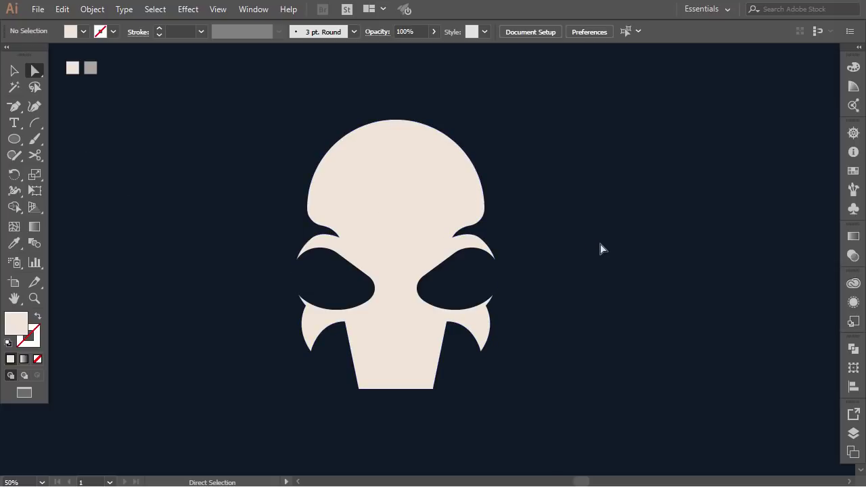
# Draw a vertical line about 189 px long with the Pen tool up from the jaw's lower-left edge, with a navy stroke and no fill.
pyautogui.click(14, 106)
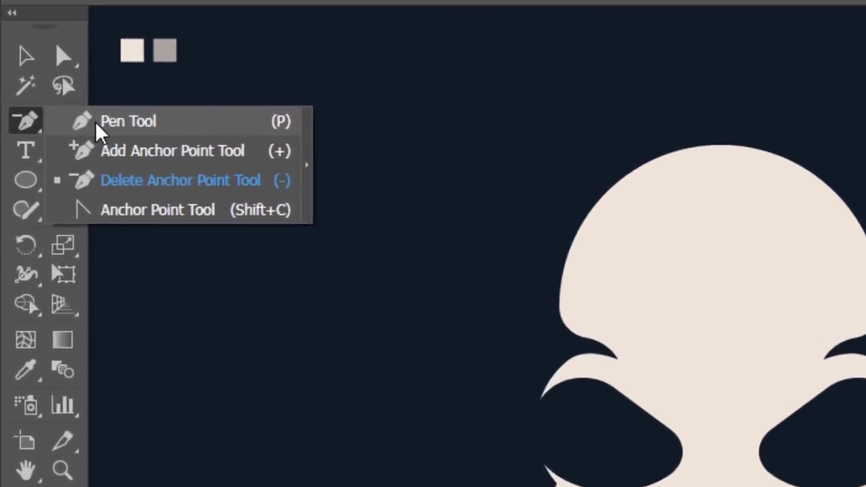
pyautogui.click(96, 126)
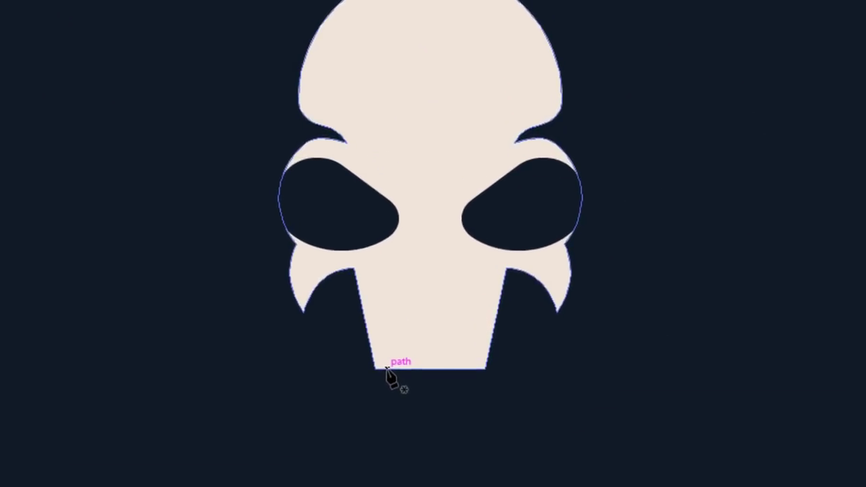
pyautogui.click(384, 365)
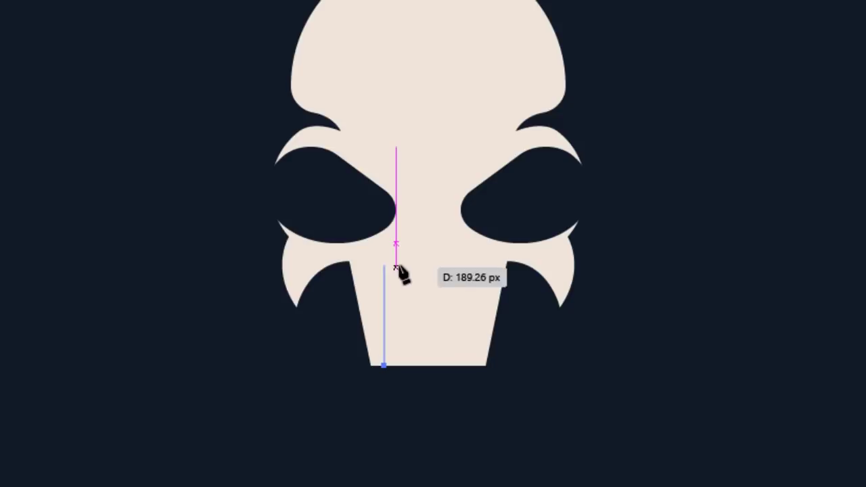
pyautogui.click(384, 266)
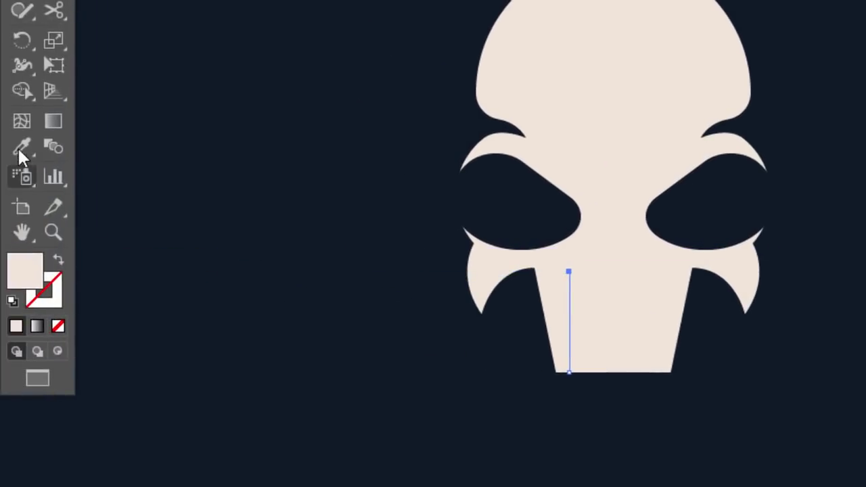
pyautogui.click(23, 149)
pyautogui.click(181, 194)
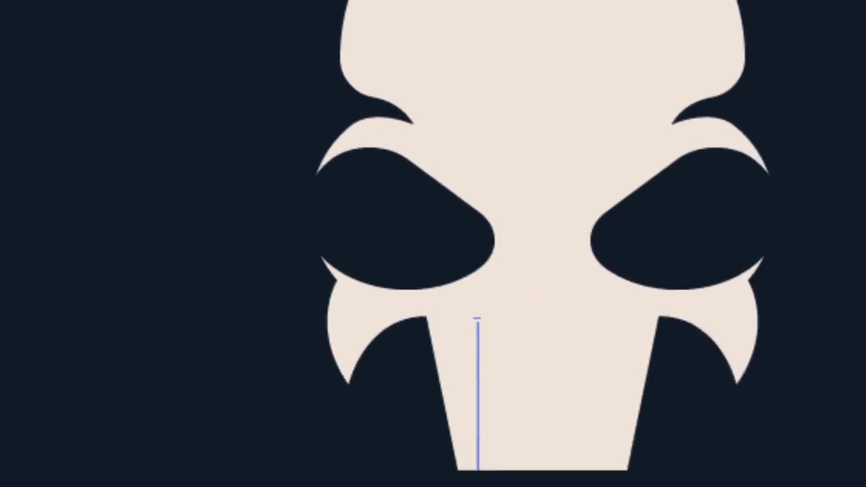
pyautogui.press('v')
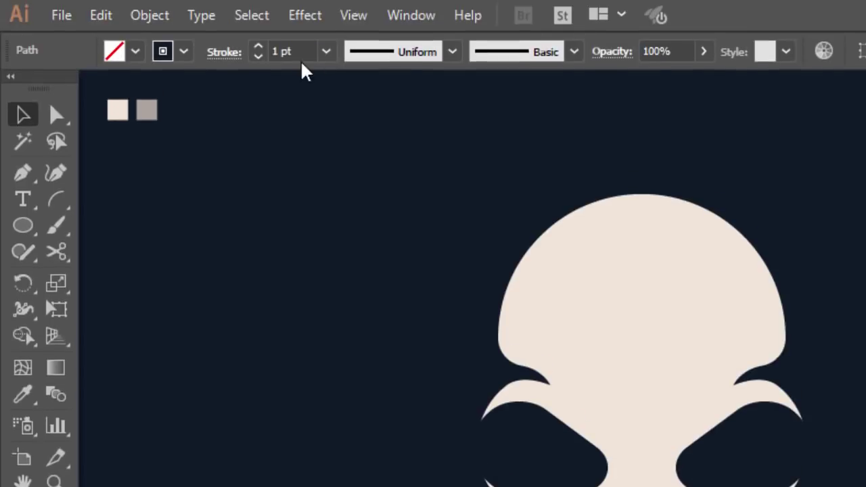
# Set the jaw line's stroke weight to 40 pt and apply the triangular width profile that tapers to a point.
pyautogui.click(257, 47)
pyautogui.click(257, 47)
pyautogui.click(257, 48)
pyautogui.click(257, 47)
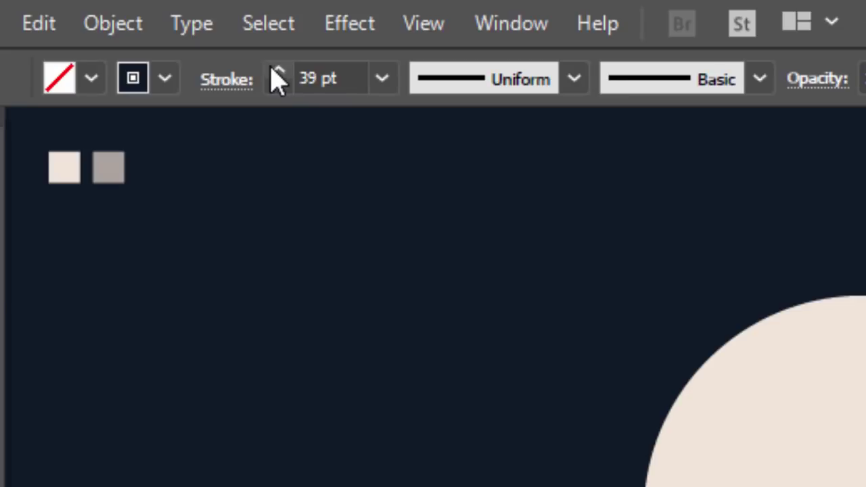
pyautogui.click(502, 88)
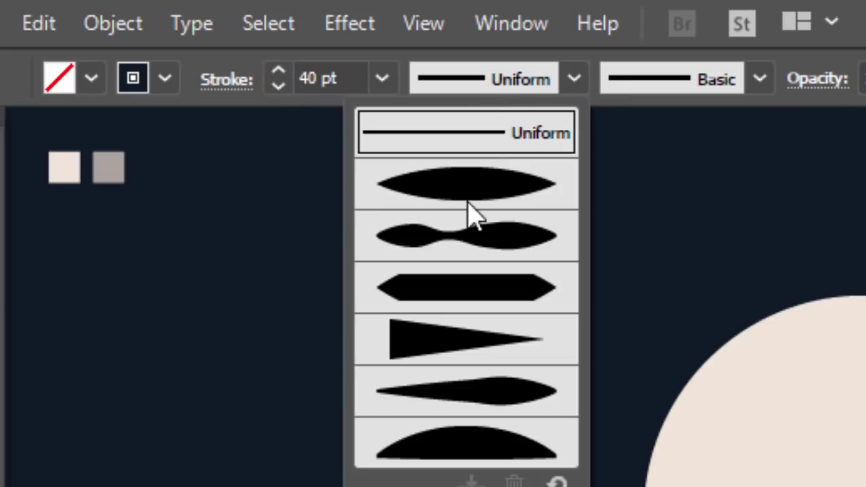
pyautogui.click(451, 348)
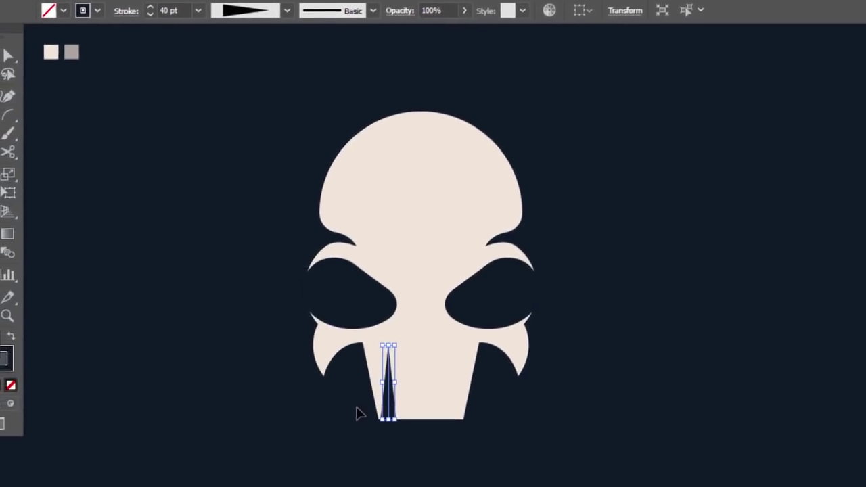
# Extend the navy wedge slightly below the jaw's bottom edge and nudge it a little to the right.
pyautogui.moveTo(387, 420); pyautogui.dragTo(365, 378)
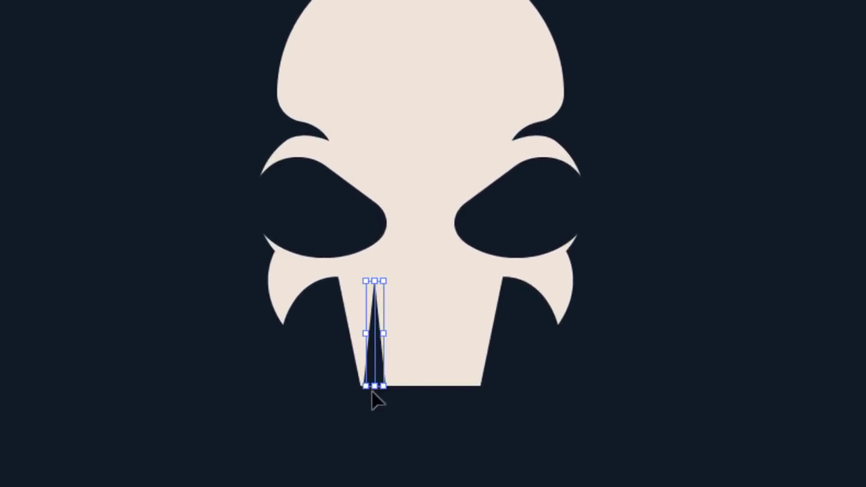
pyautogui.press('Right')
pyautogui.press('Right')
pyautogui.press('Right')
pyautogui.press('Right')
pyautogui.press('Right')
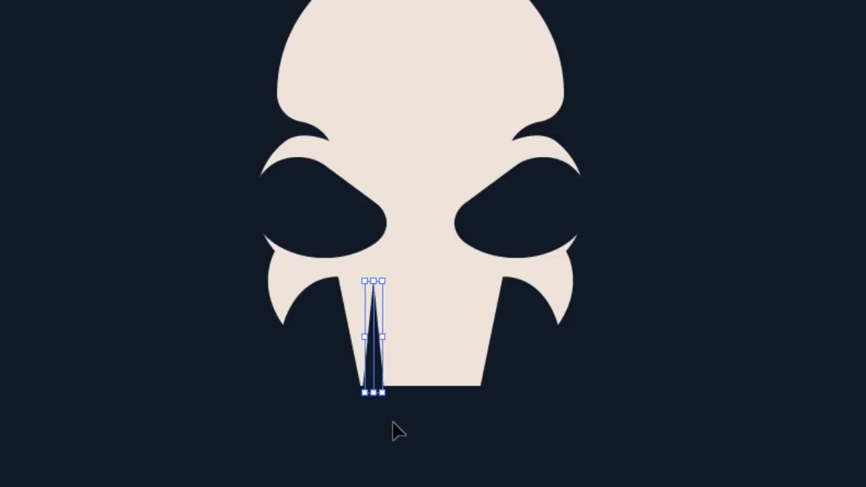
pyautogui.press('Right')
pyautogui.press('Right')
pyautogui.press('Right')
pyautogui.press('Right')
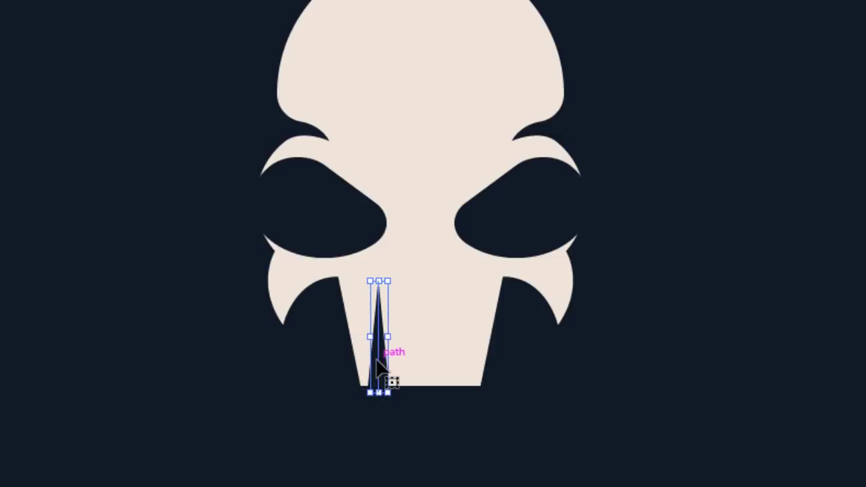
# Duplicate the navy tooth wedge across the jaw to make a centre and a right-hand copy, then deselect.
pyautogui.moveTo(389, 365); pyautogui.dragTo(468, 369)
pyautogui.click(454, 434)
# Nudge the two outer tooth wedges inward so all three are evenly spaced around the jaw's centre, then deselect.
pyautogui.click(390, 380)
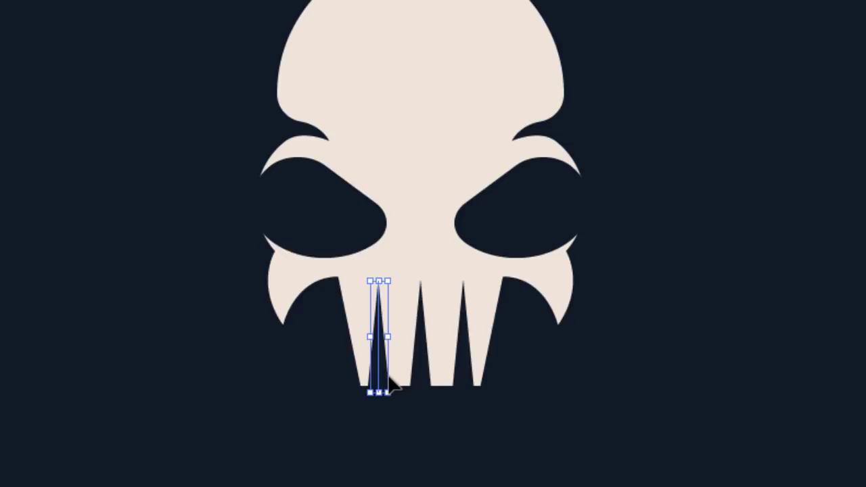
pyautogui.click(464, 371)
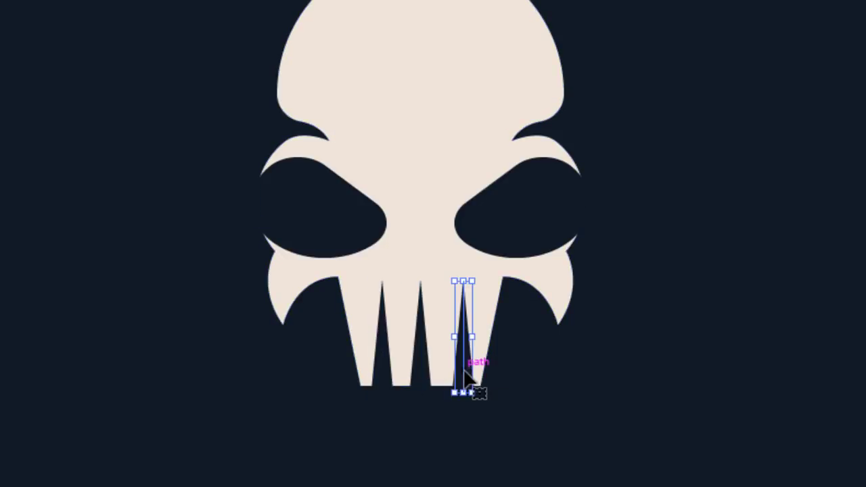
pyautogui.press('Left')
pyautogui.press('Left')
pyautogui.press('Left')
pyautogui.press('Left')
pyautogui.press('Left')
pyautogui.click(383, 391)
pyautogui.press('Right')
pyautogui.click(399, 438)
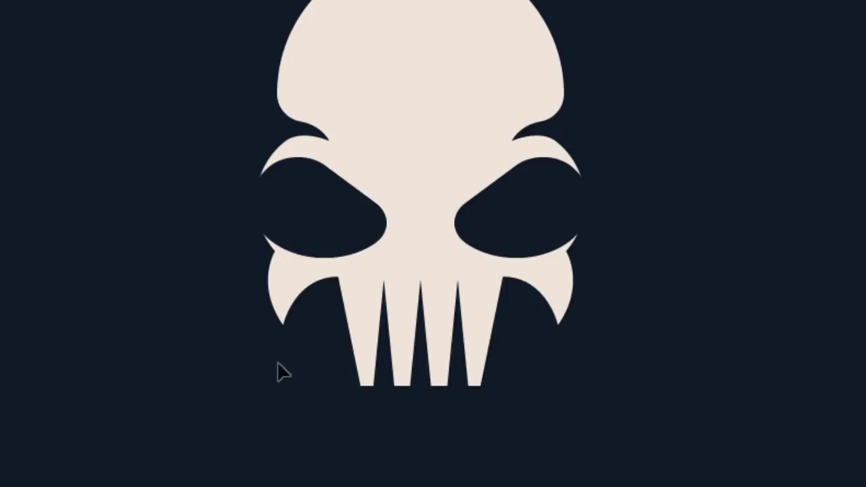
# Move all three tooth wedges together slightly down so they extend further past the jaw's bottom edge.
pyautogui.click(387, 386)
pyautogui.keyDown('shift'); pyautogui.click(457, 382); pyautogui.keyUp('shift')
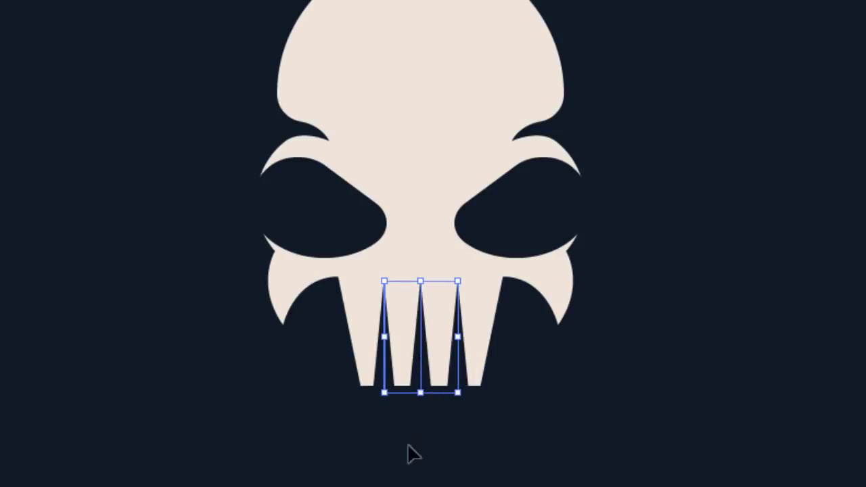
pyautogui.moveTo(428, 373); pyautogui.dragTo(420, 388)
pyautogui.click(530, 414)
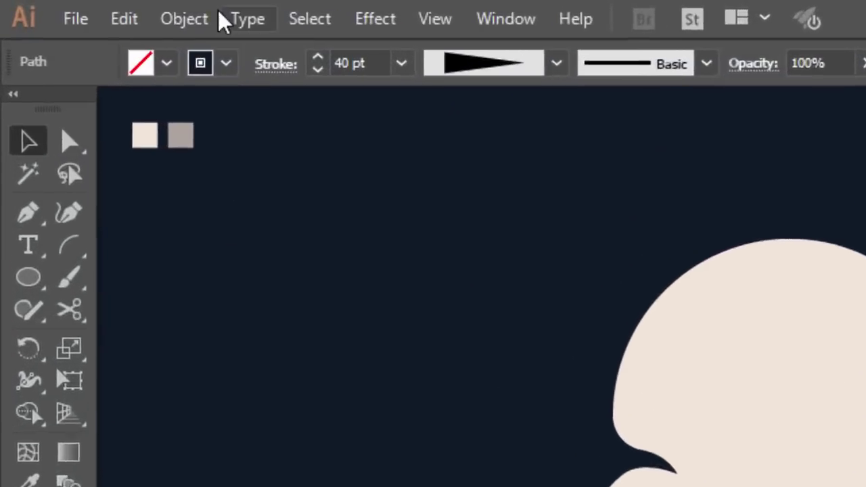
# Expand the appearance of the three tapered wedges into filled shapes and group them.
pyautogui.click(203, 19)
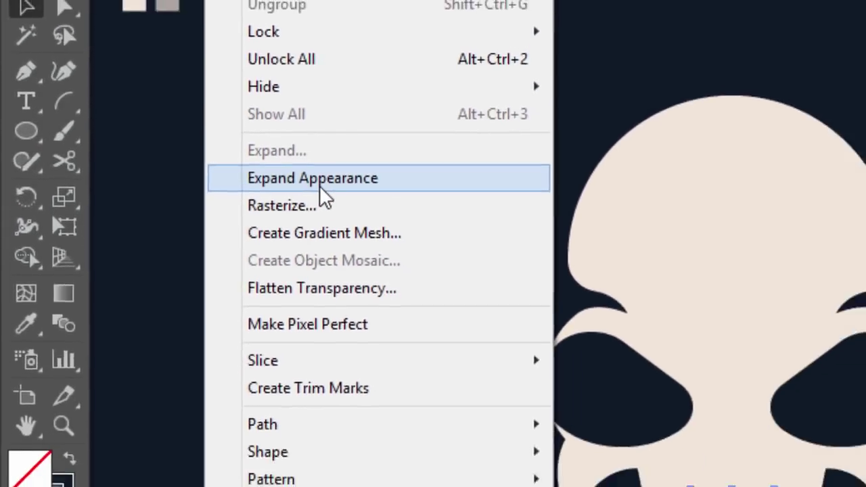
pyautogui.click(320, 180)
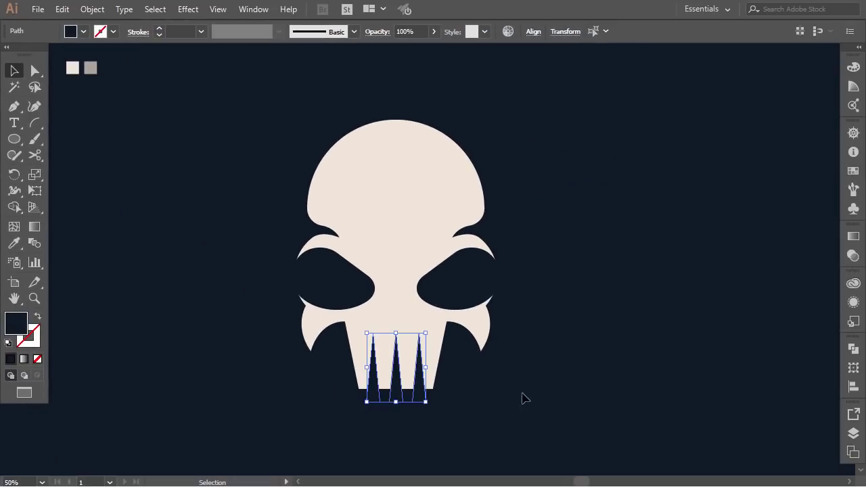
pyautogui.press('a')
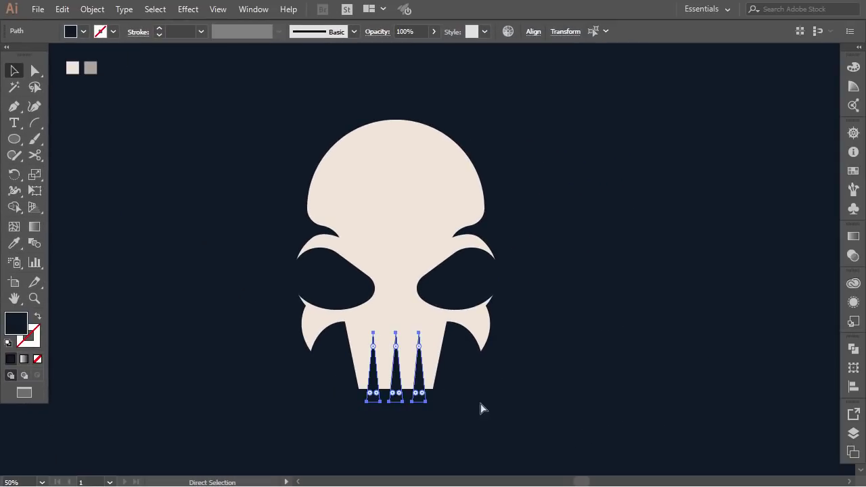
pyautogui.hotkey('ctrl', 'g')
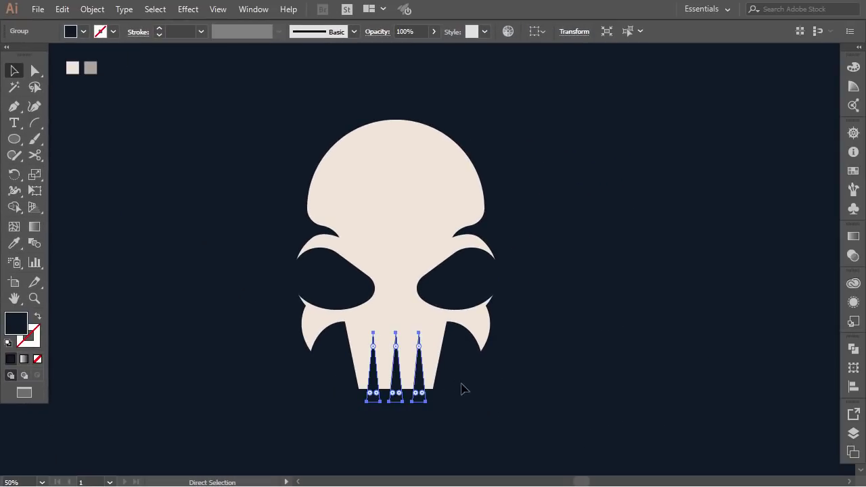
pyautogui.press('f')
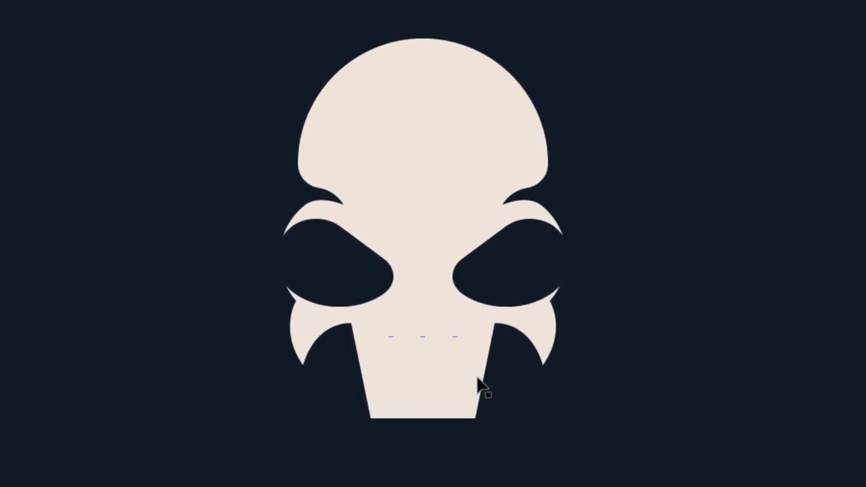
# Subtract the wedge group from the skull shape with Minus Front to cut the tooth gaps, then deselect.
pyautogui.click(460, 371)
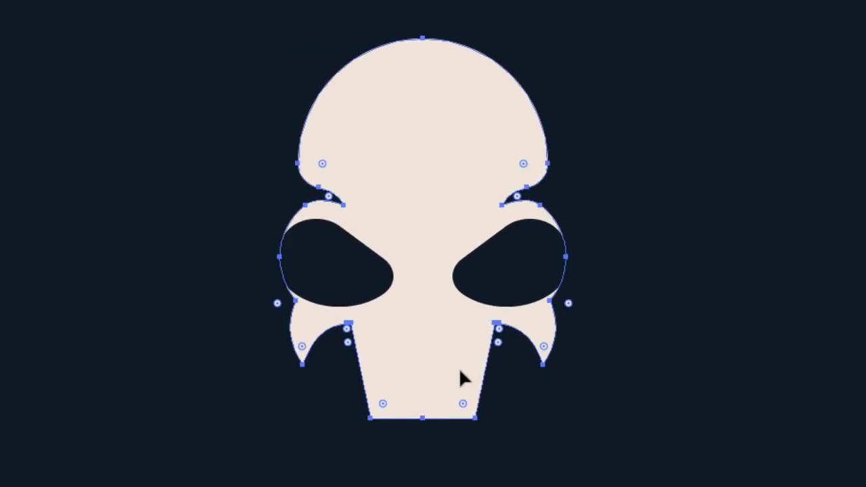
pyautogui.click(460, 372)
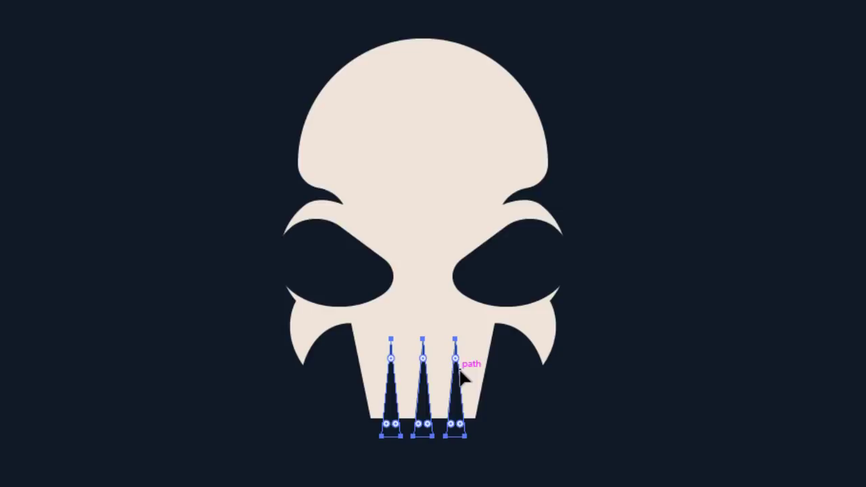
pyautogui.keyDown('shift'); pyautogui.click(477, 373); pyautogui.keyUp('shift')
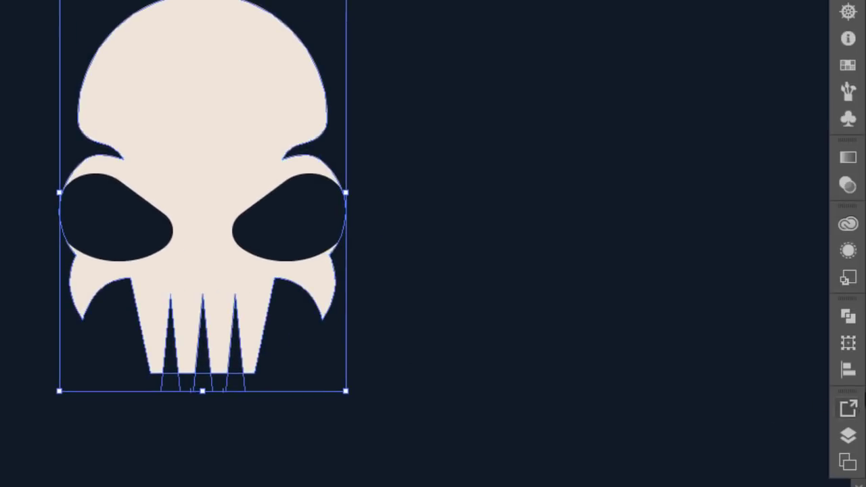
pyautogui.click(848, 315)
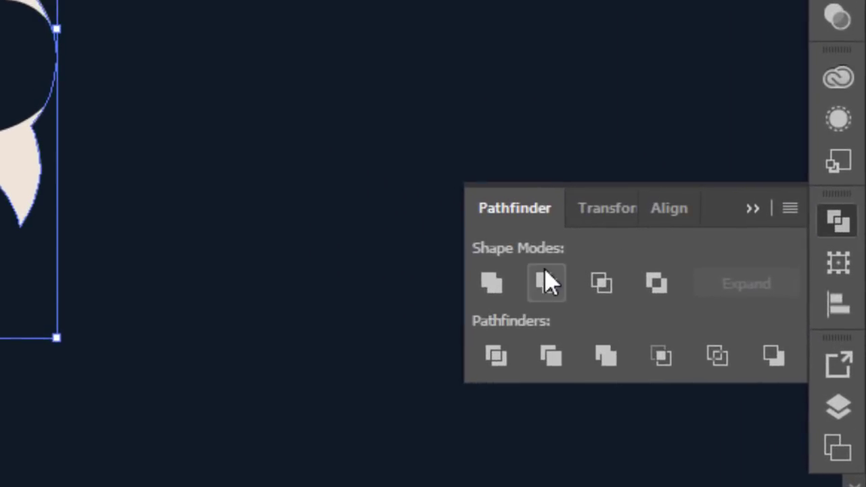
pyautogui.click(547, 283)
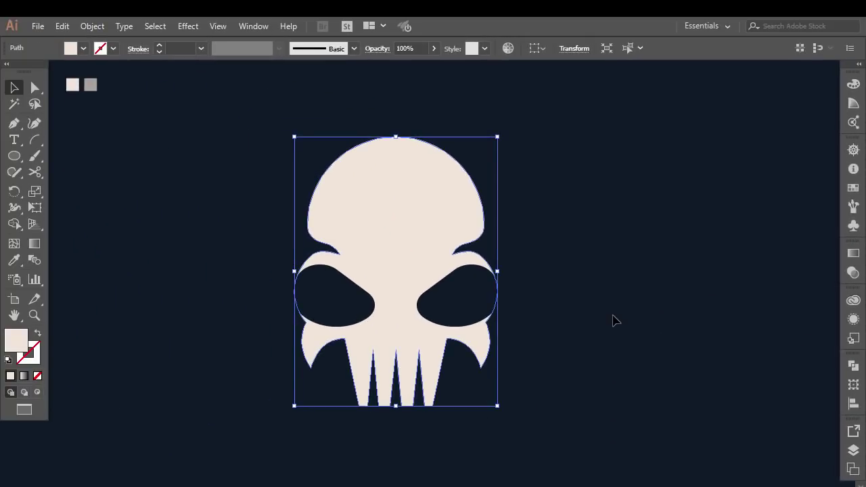
pyautogui.click(485, 236)
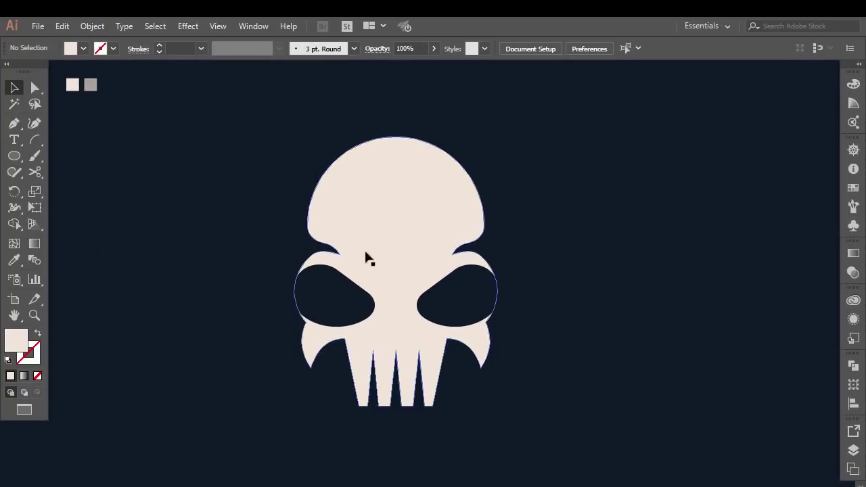
# Slightly round the pointed tops of the three tooth gaps, then deselect the skull.
pyautogui.click(35, 87)
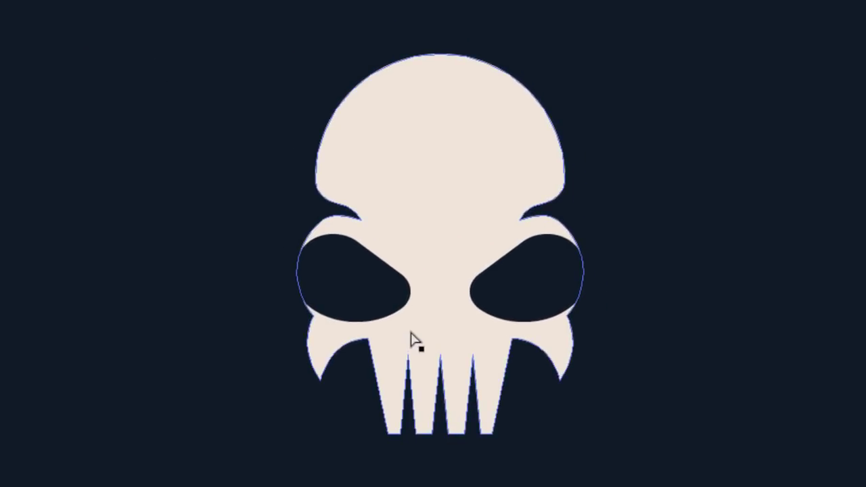
pyautogui.click(408, 355)
pyautogui.keyDown('shift'); pyautogui.click(440, 355); pyautogui.keyUp('shift')
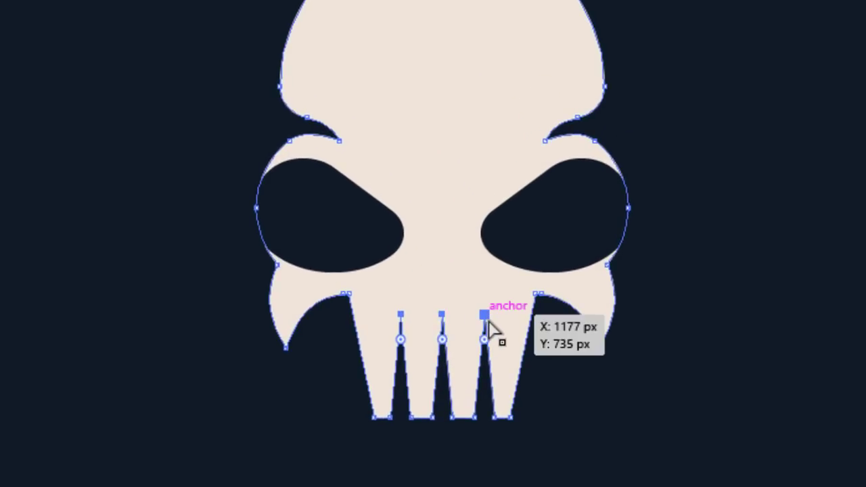
pyautogui.keyDown('shift'); pyautogui.click(484, 315); pyautogui.keyUp('shift')
pyautogui.moveTo(484, 339); pyautogui.dragTo(484, 348)
pyautogui.click(627, 409)
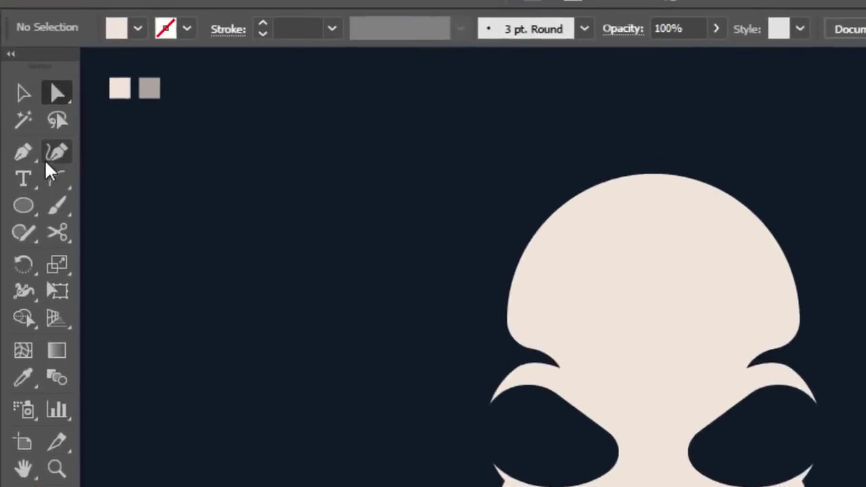
# Draw a symmetrical upward-pointing arrowhead nose between the eyes with the Pen tool and fill it with the navy background colour.
pyautogui.click(25, 156)
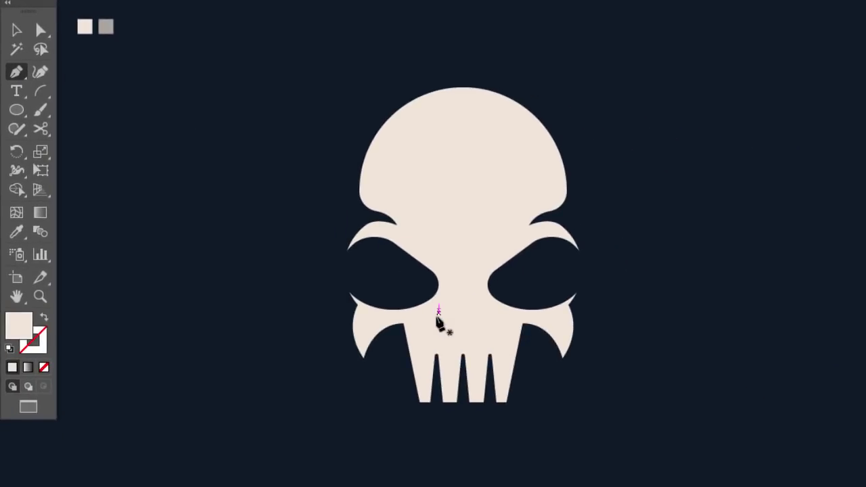
pyautogui.click(439, 333)
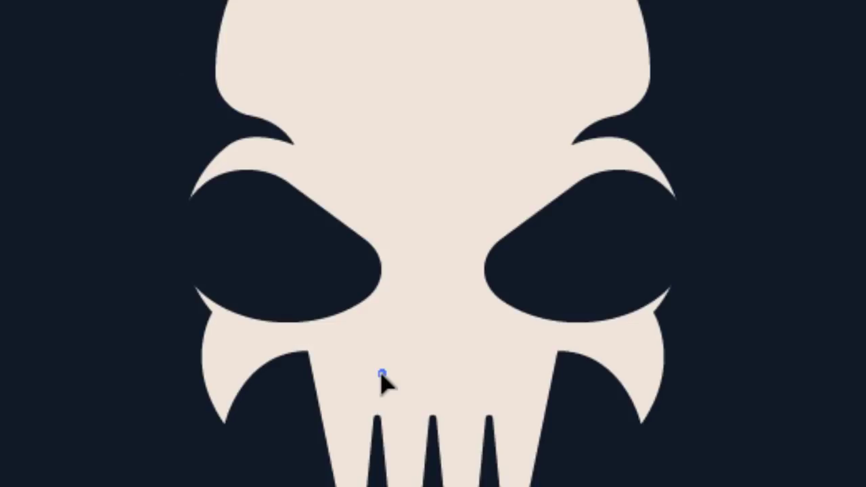
pyautogui.click(433, 276)
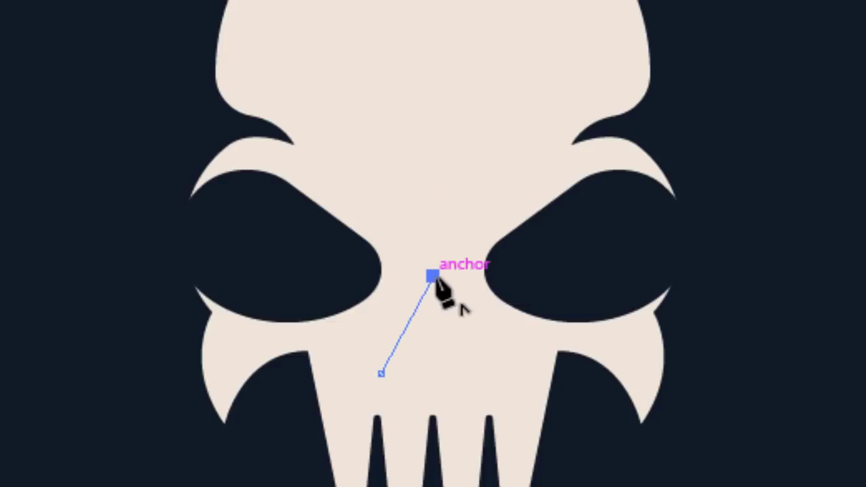
pyautogui.click(485, 373)
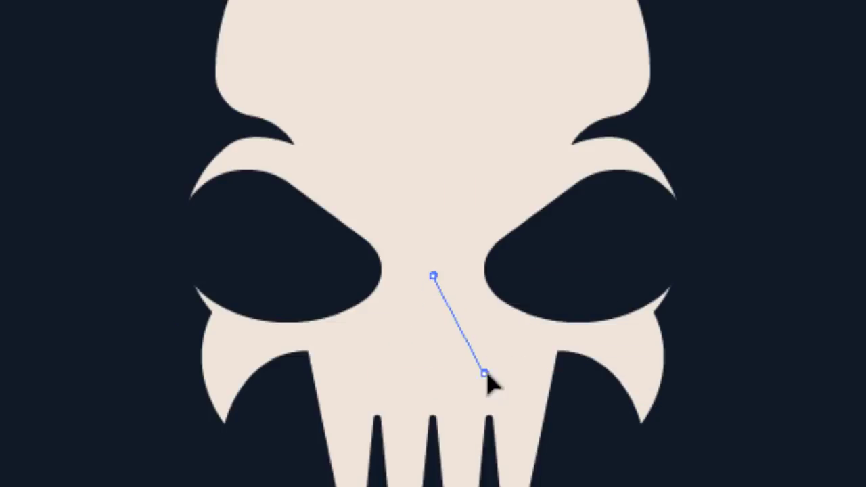
pyautogui.click(433, 340)
pyautogui.click(381, 374)
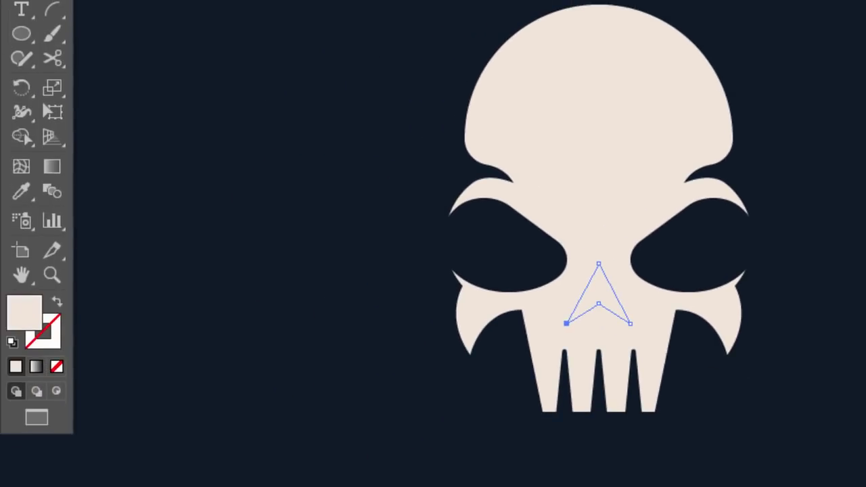
pyautogui.click(106, 138)
pyautogui.press('v')
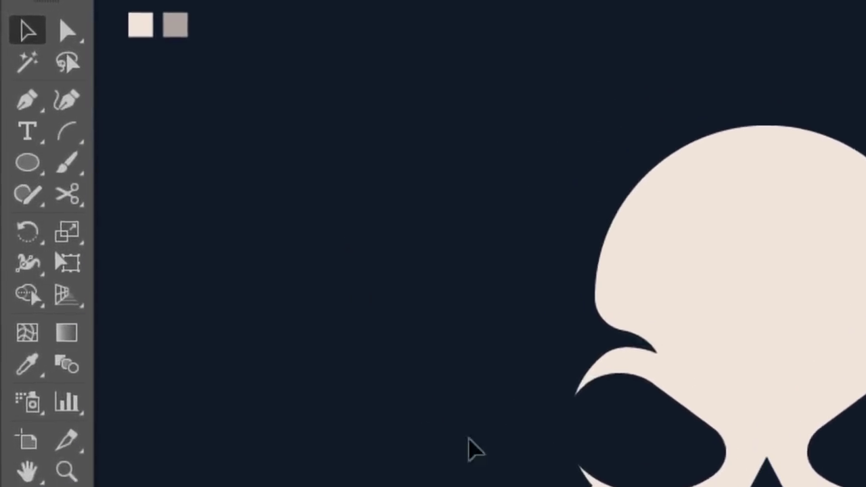
# Round the nose shape's two lower corners and its inner notch, then deselect it.
pyautogui.click(69, 34)
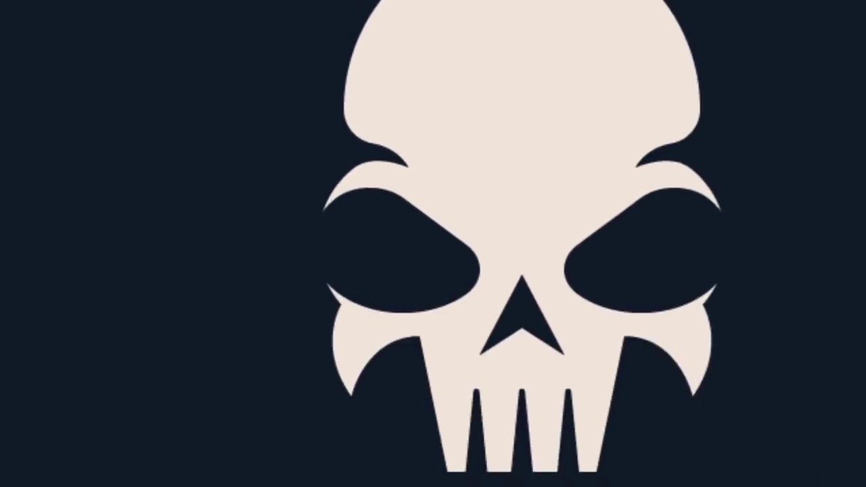
pyautogui.click(495, 134)
pyautogui.click(406, 297)
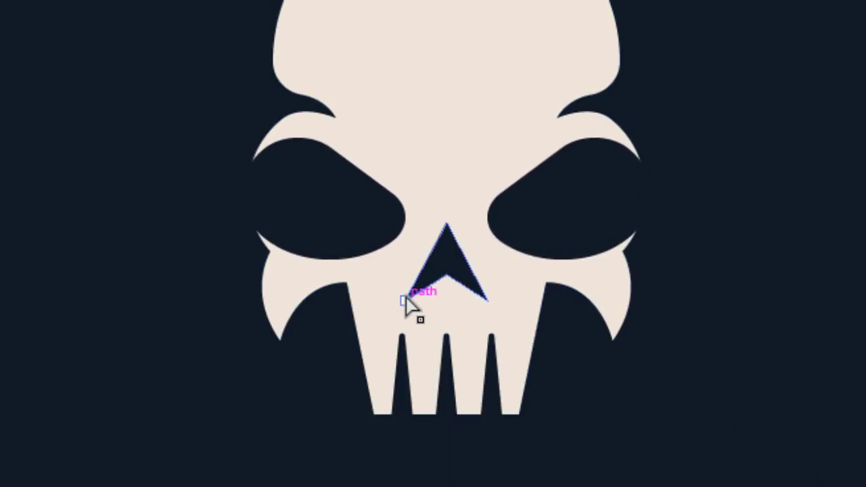
pyautogui.click(488, 299)
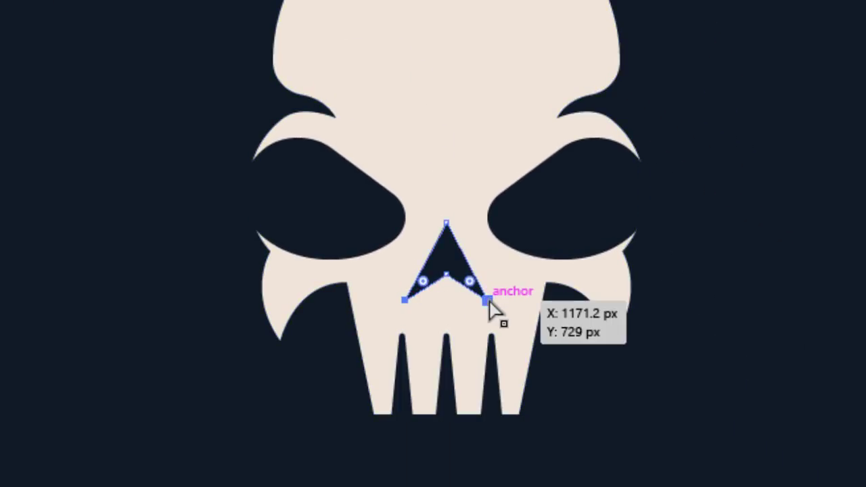
pyautogui.click(445, 273)
pyautogui.moveTo(444, 300); pyautogui.dragTo(455, 286)
pyautogui.click(727, 288)
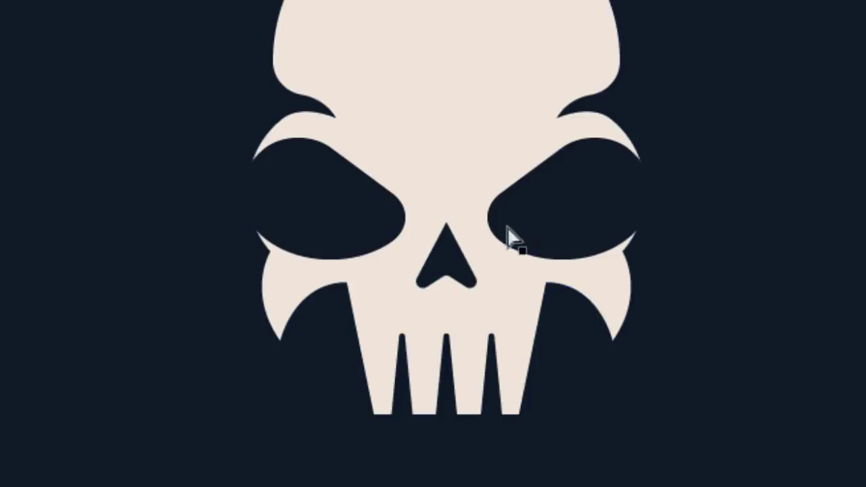
# Round the nose shape's top tip, then deselect the shape.
pyautogui.moveTo(453, 230); pyautogui.dragTo(464, 269)
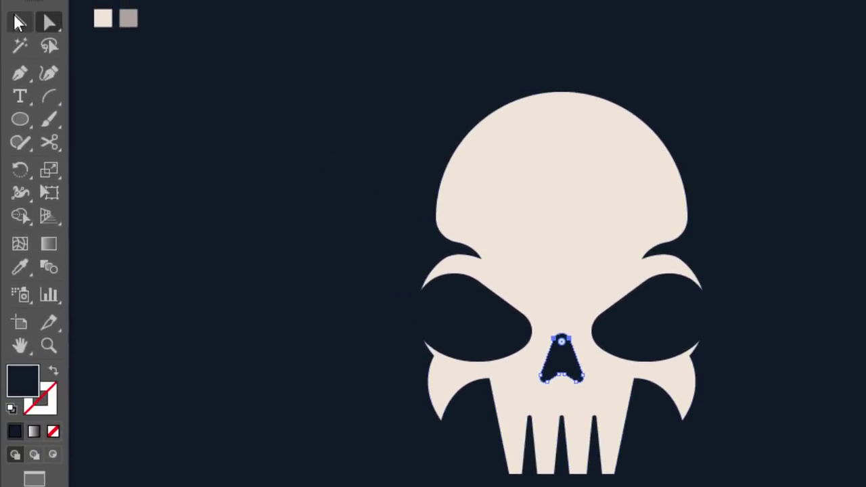
pyautogui.click(19, 23)
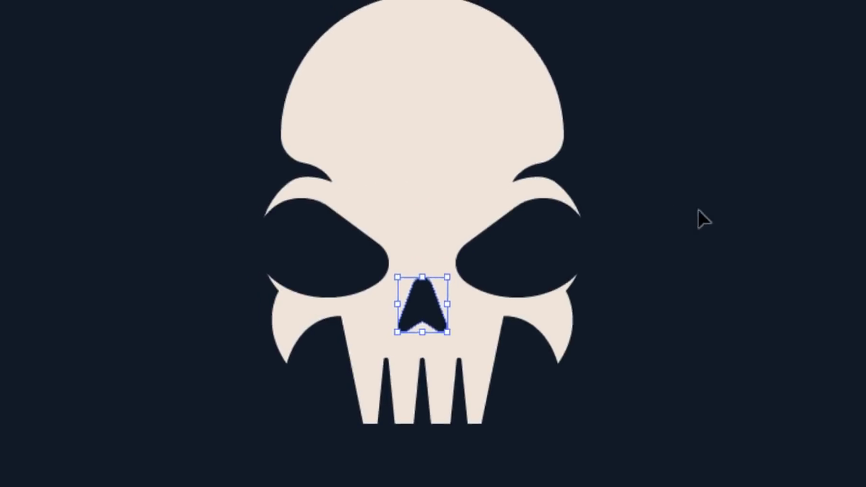
pyautogui.click(703, 219)
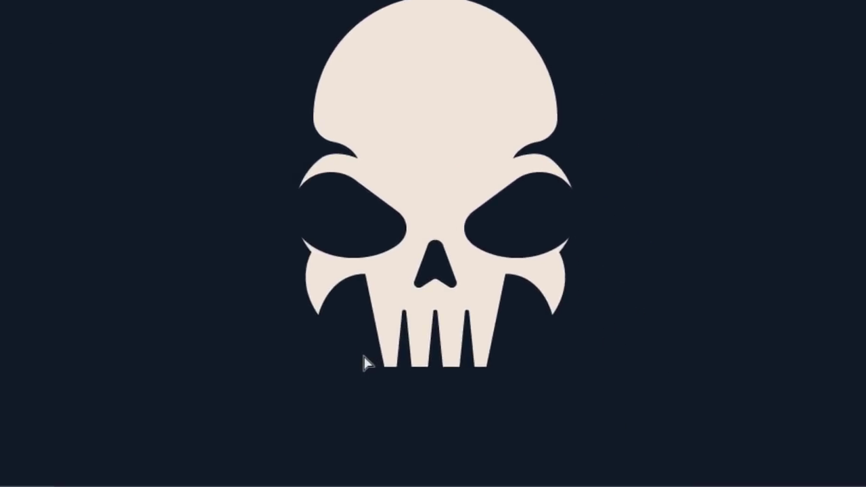
# Lengthen the teeth slightly by moving all the anchor points along their bottom edge straight down, then deselect.
pyautogui.moveTo(508, 390); pyautogui.dragTo(509, 390)
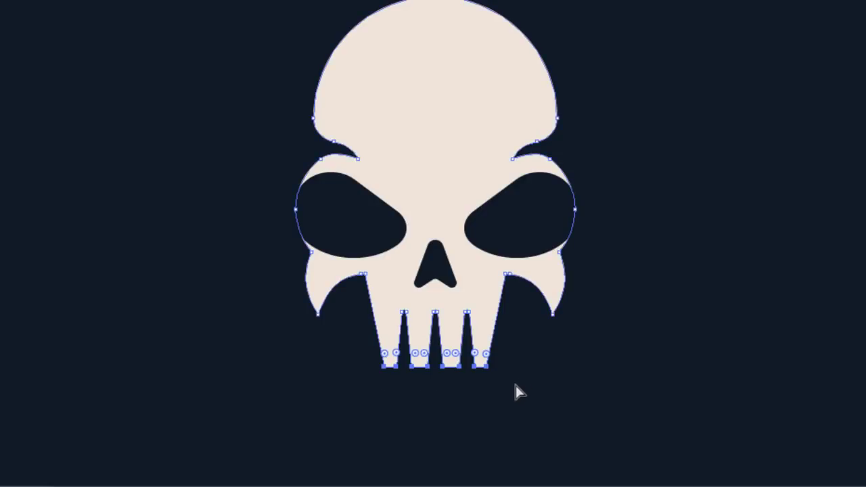
pyautogui.press('Down')
pyautogui.press('Down')
pyautogui.press('Down')
pyautogui.press('Down')
pyautogui.press('Down')
pyautogui.press('Down')
pyautogui.press('Down')
pyautogui.press('Down')
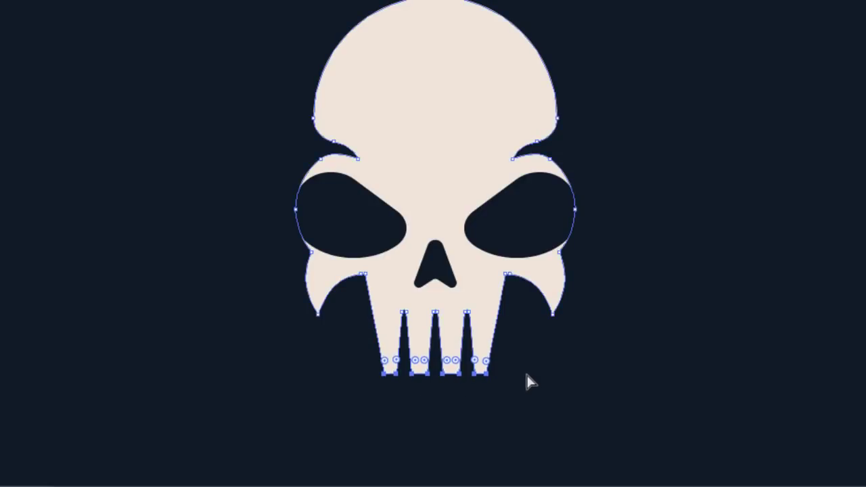
pyautogui.click(529, 382)
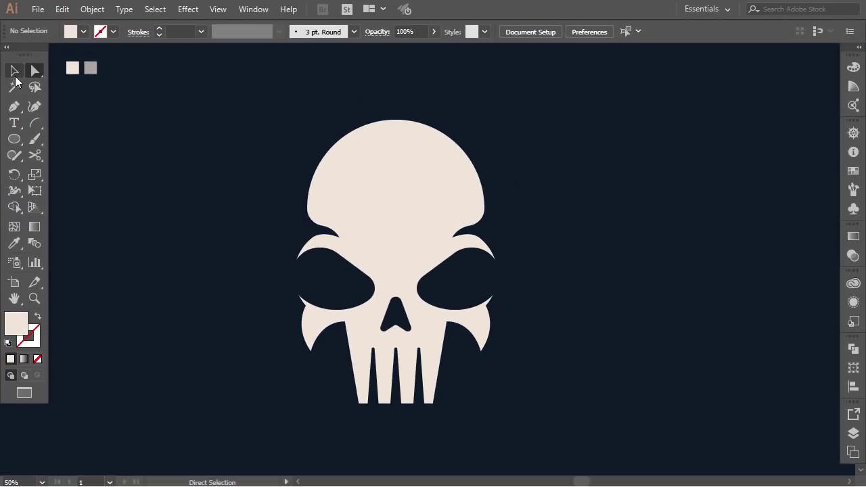
# Offset the skull silhouette outward by 40 px with Miter joins and fill the offset shape with the navy background colour.
pyautogui.click(398, 169)
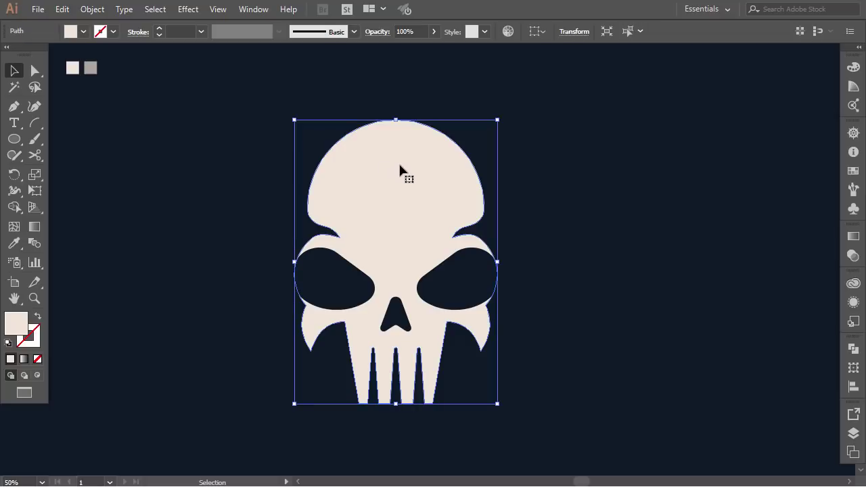
pyautogui.click(92, 9)
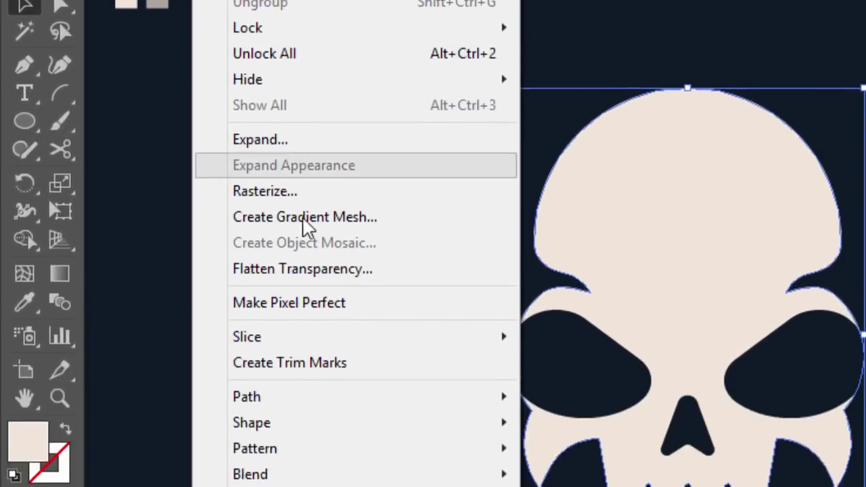
pyautogui.moveTo(288, 398)
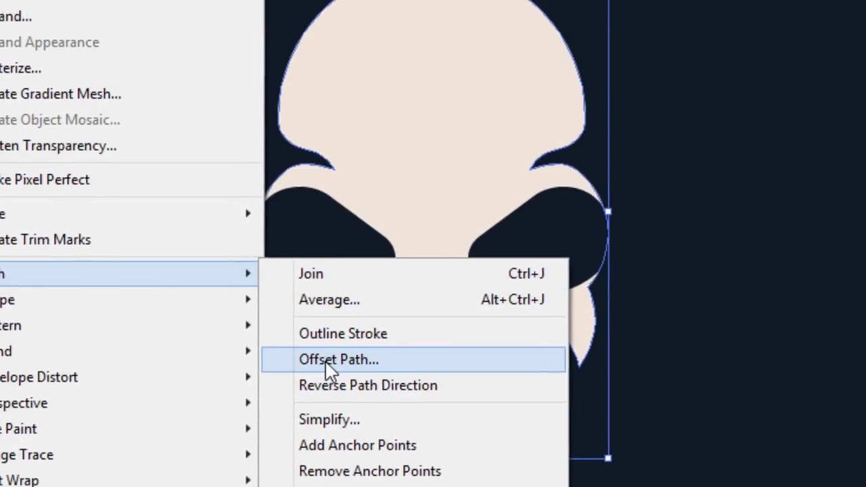
pyautogui.click(402, 343)
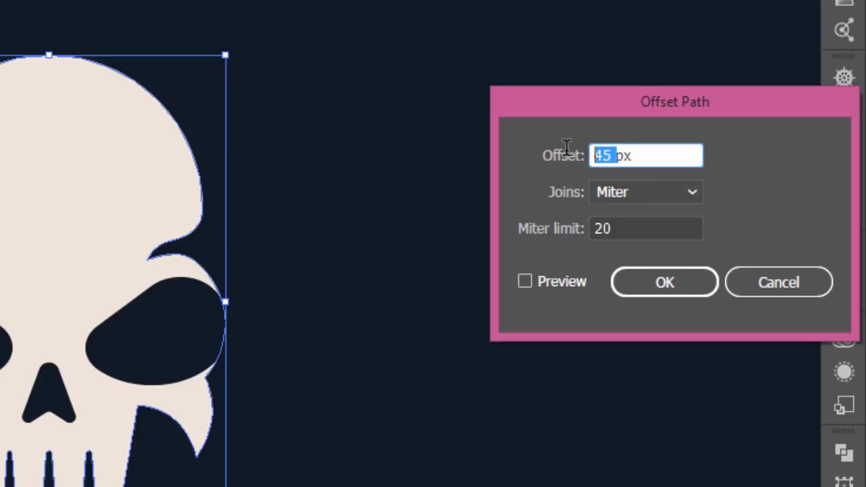
pyautogui.click(570, 279)
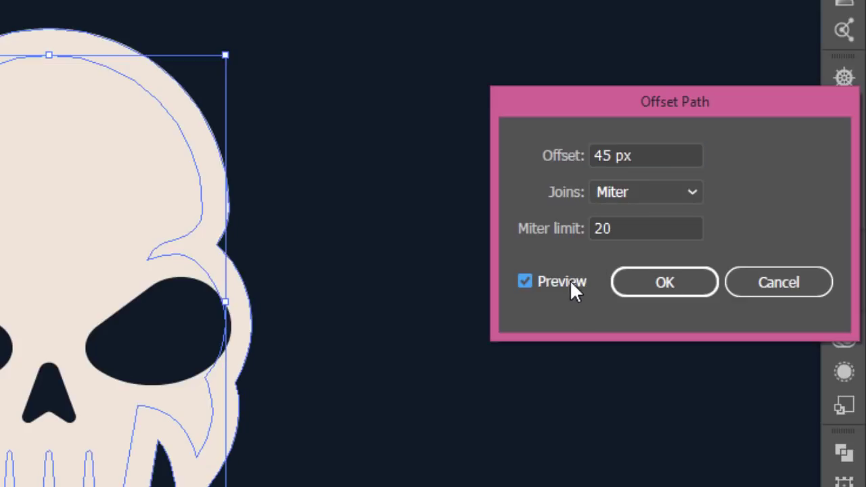
pyautogui.click(614, 156)
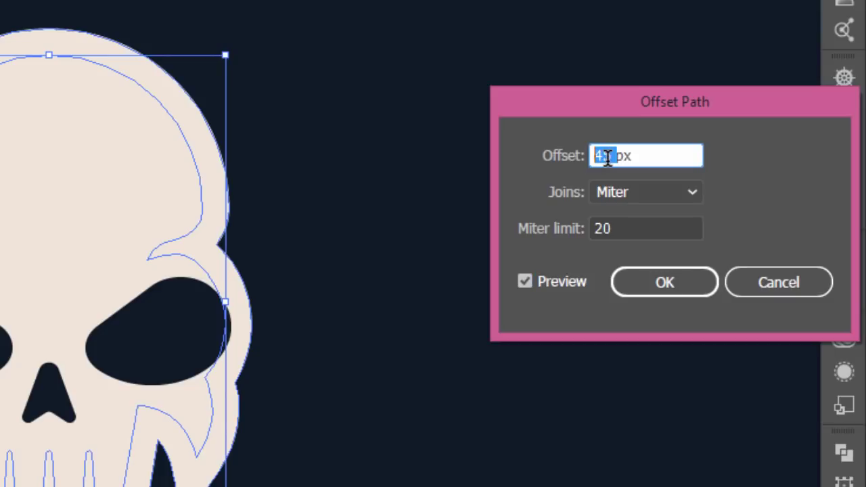
pyautogui.click(664, 282)
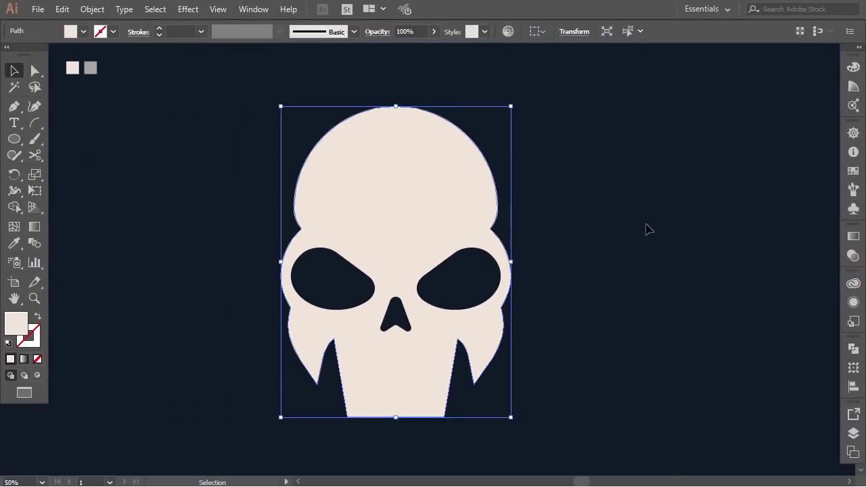
pyautogui.click(14, 243)
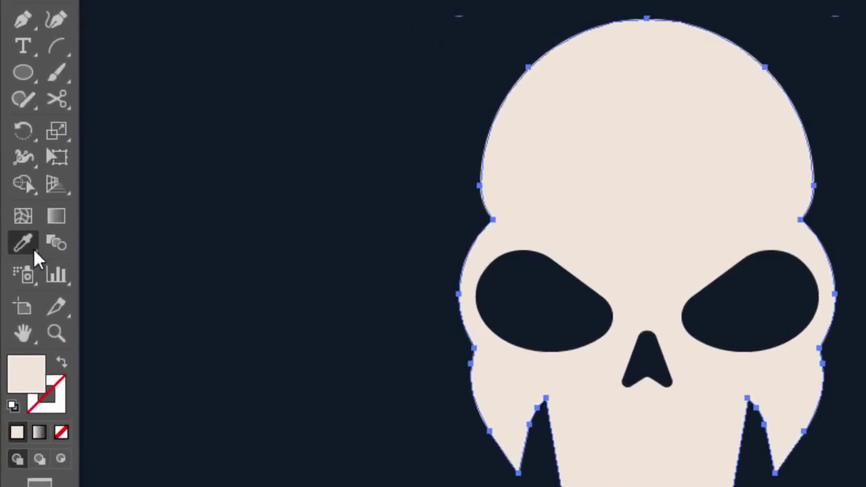
pyautogui.click(278, 186)
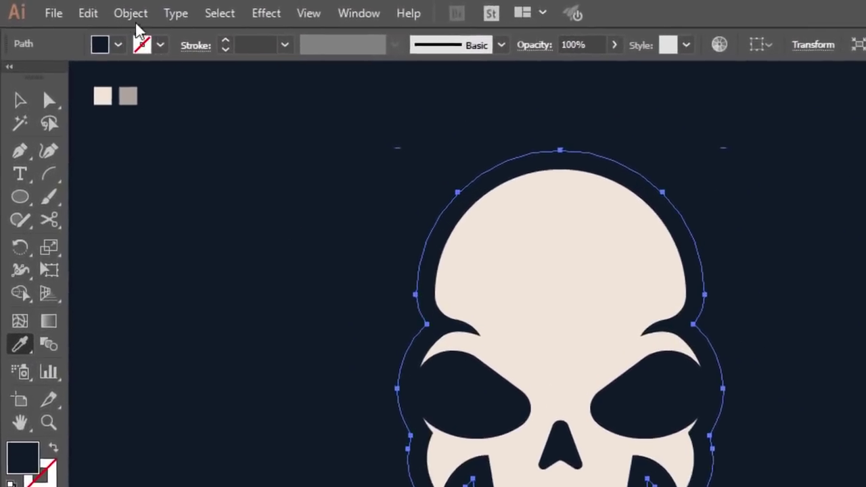
# Offset the navy outline shape outward by 45 px with Miter joins and fill the new shape with the skull's cream colour.
pyautogui.click(132, 15)
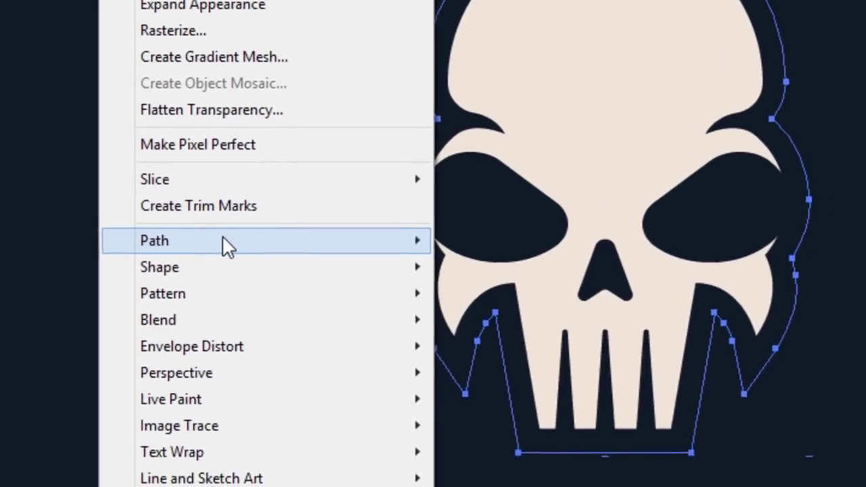
pyautogui.moveTo(322, 284)
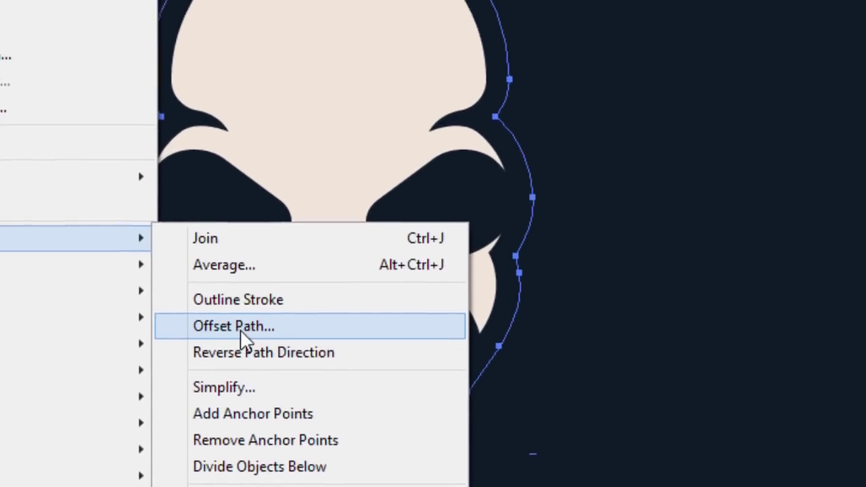
pyautogui.click(394, 287)
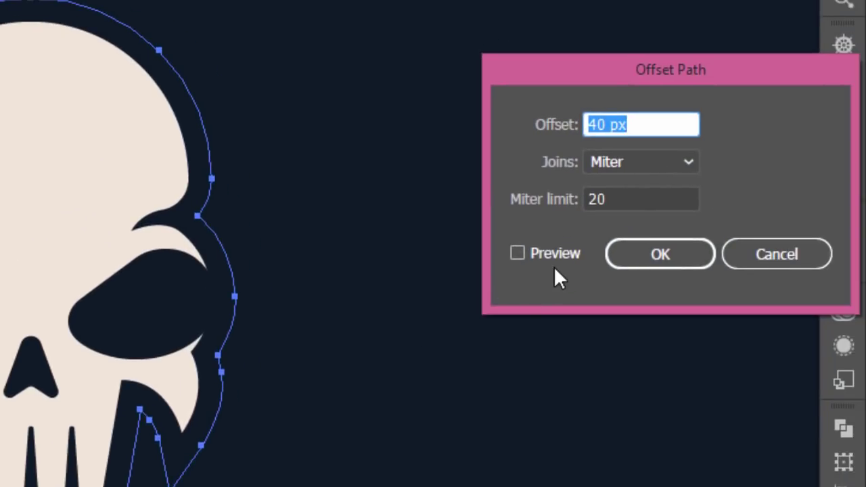
pyautogui.click(561, 255)
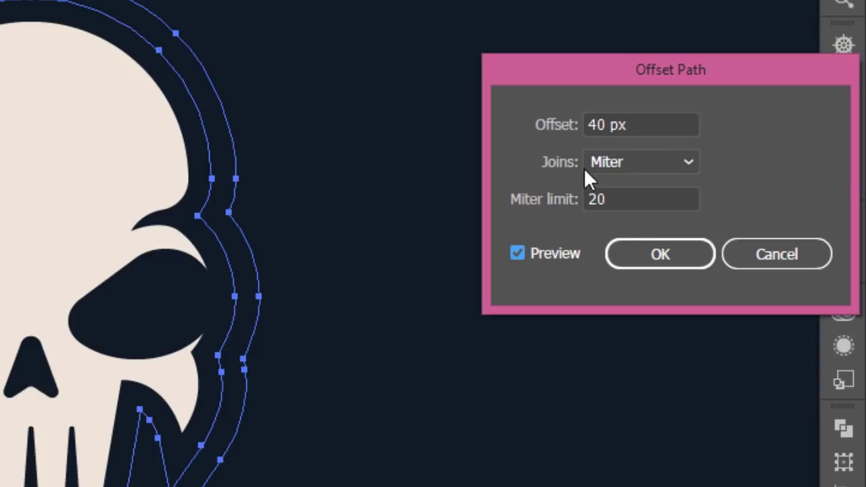
pyautogui.moveTo(608, 123); pyautogui.dragTo(599, 122)
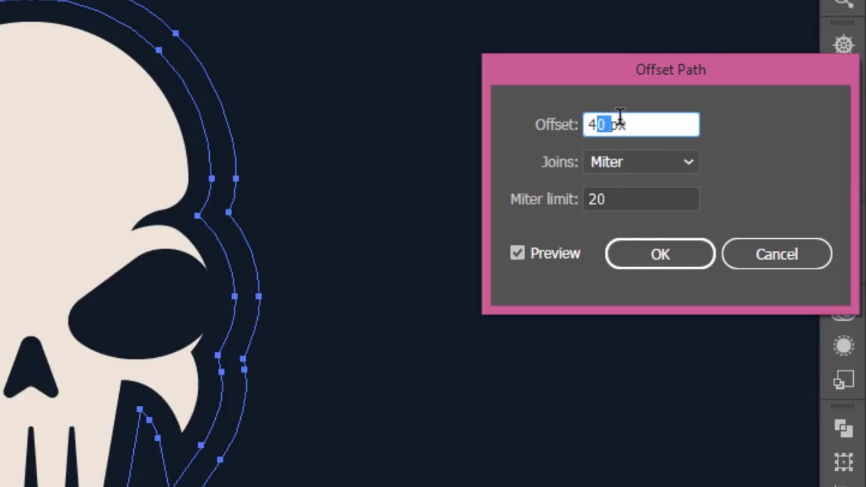
pyautogui.write('5')
pyautogui.click(660, 254)
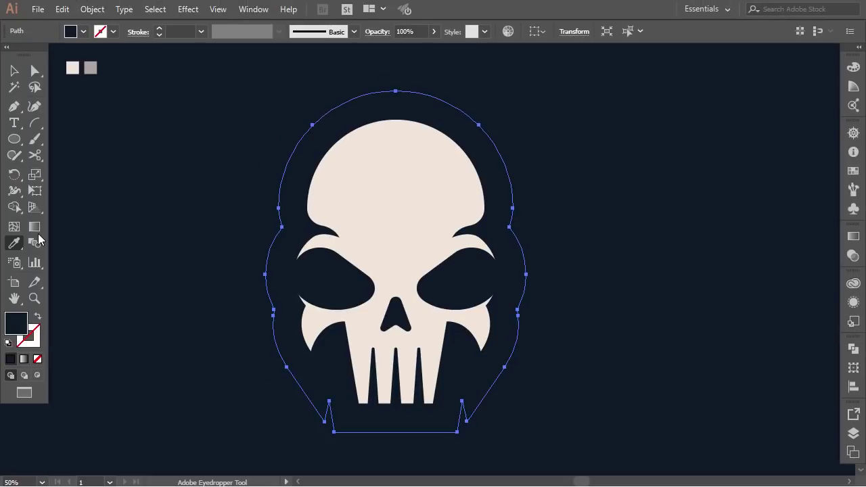
pyautogui.click(354, 196)
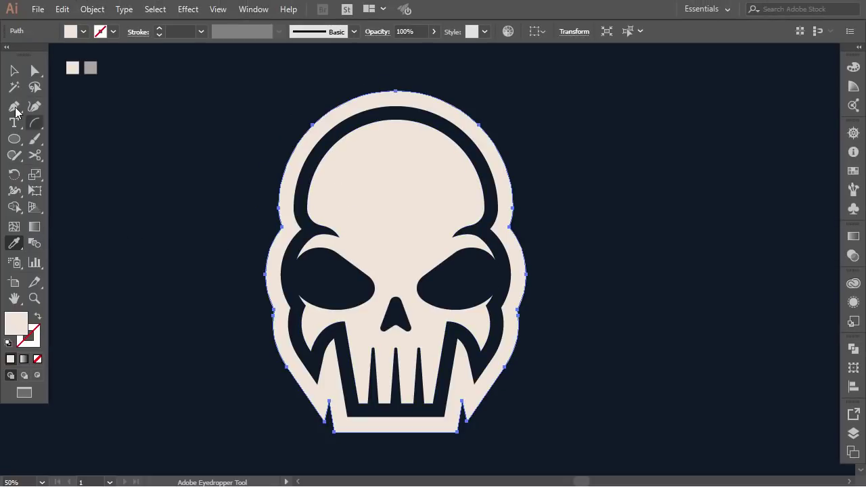
# Raise the tips of both jaw notches on the outermost shape, shift its lower-right chin corner slightly inward, and deselect.
pyautogui.click(14, 74)
pyautogui.click(613, 366)
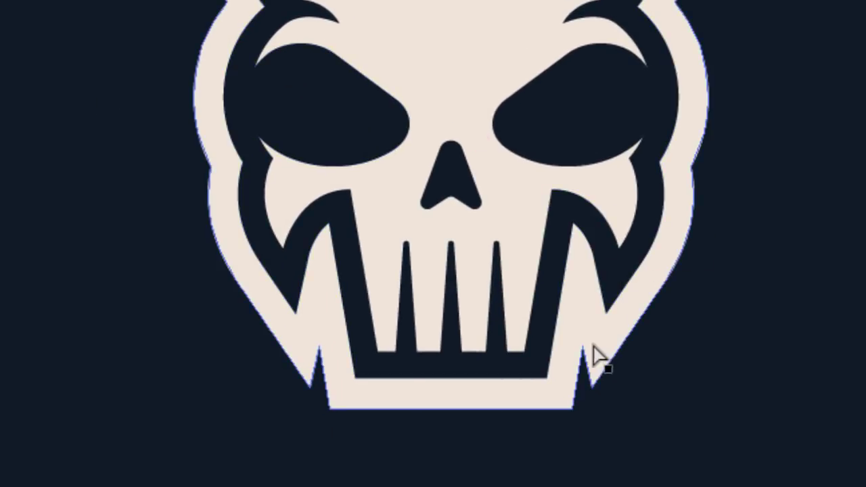
pyautogui.keyDown('shift'); pyautogui.click(318, 348); pyautogui.keyUp('shift')
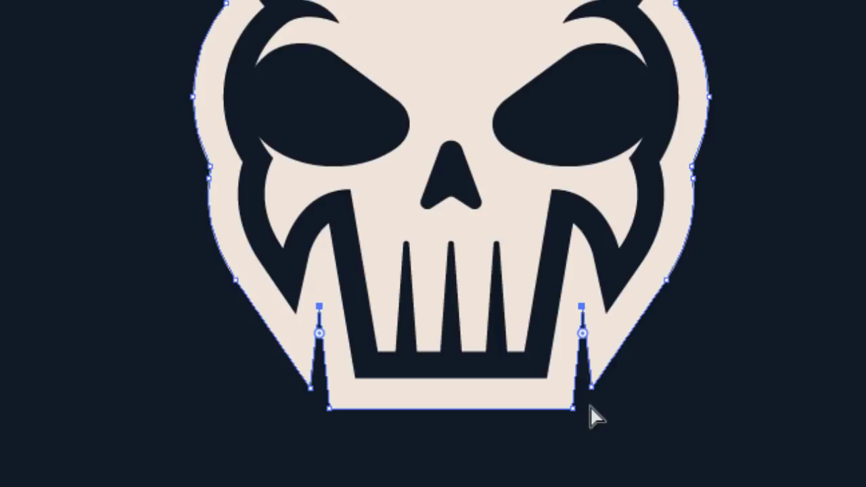
pyautogui.click(573, 408)
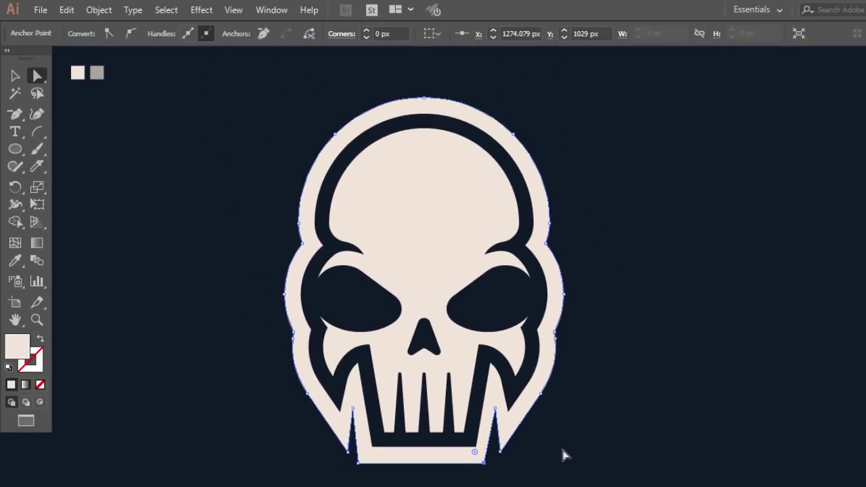
pyautogui.click(561, 457)
# Remove the anchor point on the outer shape's lower-right jaw edge, bulge that edge outward with the direction handle above it, and deselect.
pyautogui.moveTo(14, 113); pyautogui.dragTo(100, 154)
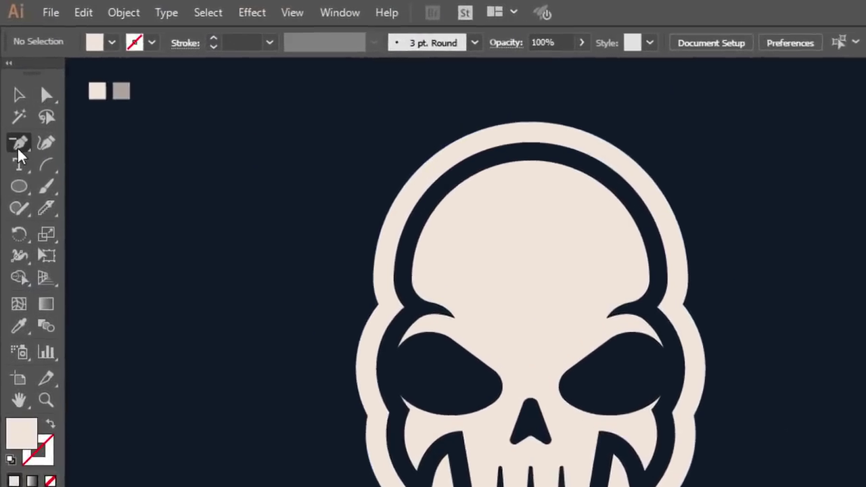
pyautogui.moveTo(168, 259); pyautogui.dragTo(168, 259)
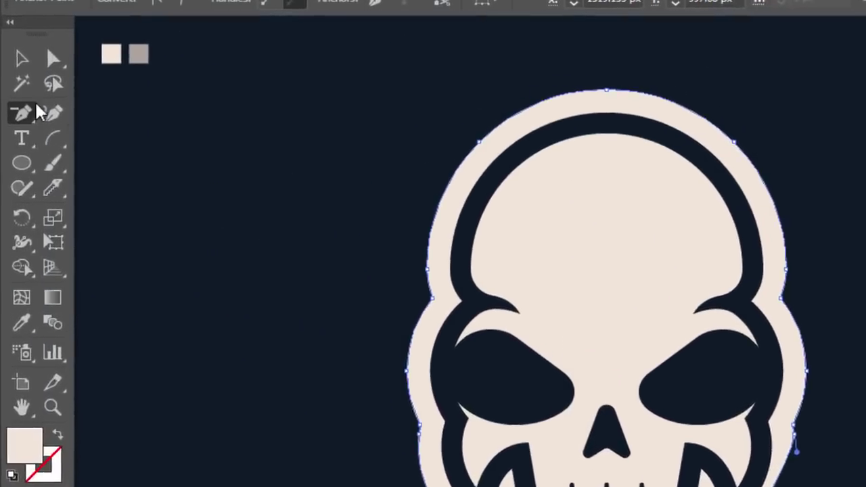
pyautogui.click(53, 58)
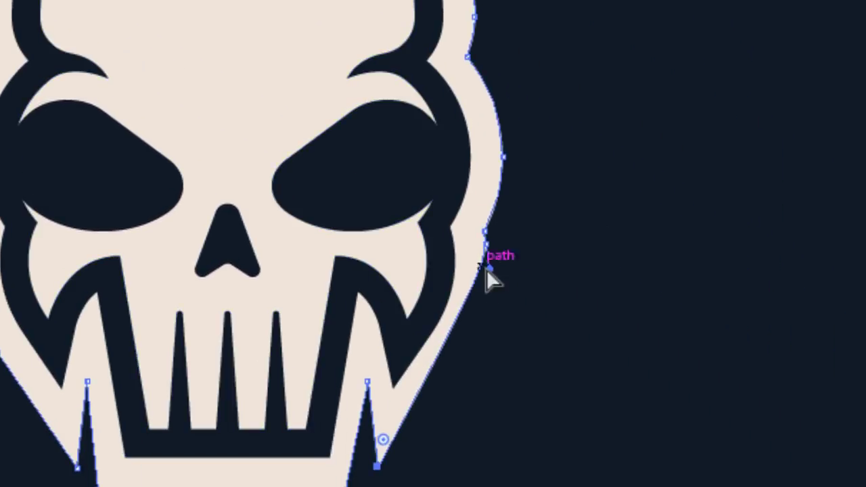
pyautogui.moveTo(492, 277); pyautogui.dragTo(492, 311)
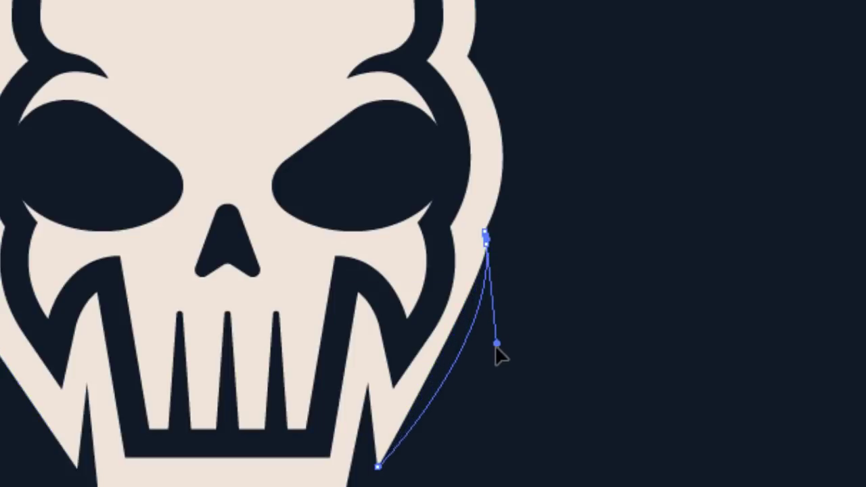
pyautogui.moveTo(495, 366)
pyautogui.mouseDown()
pyautogui.moveTo(498, 374)
pyautogui.moveTo(490, 361)
pyautogui.moveTo(501, 362)
pyautogui.mouseUp()
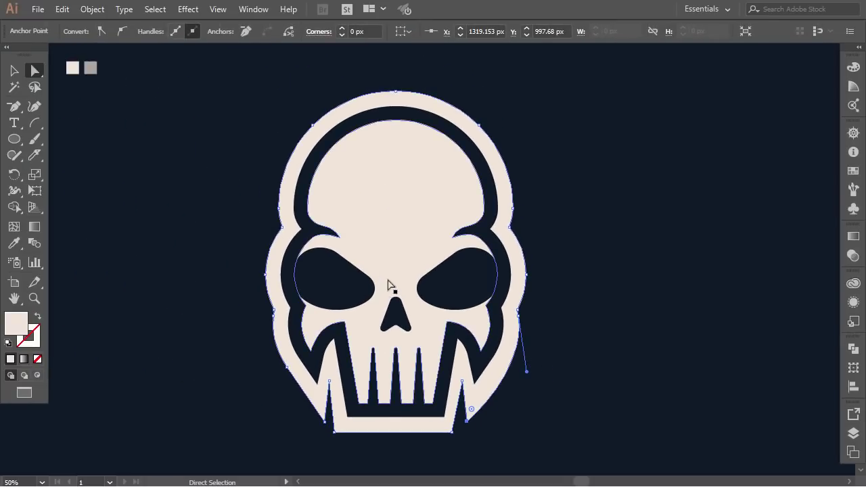
pyautogui.click(150, 157)
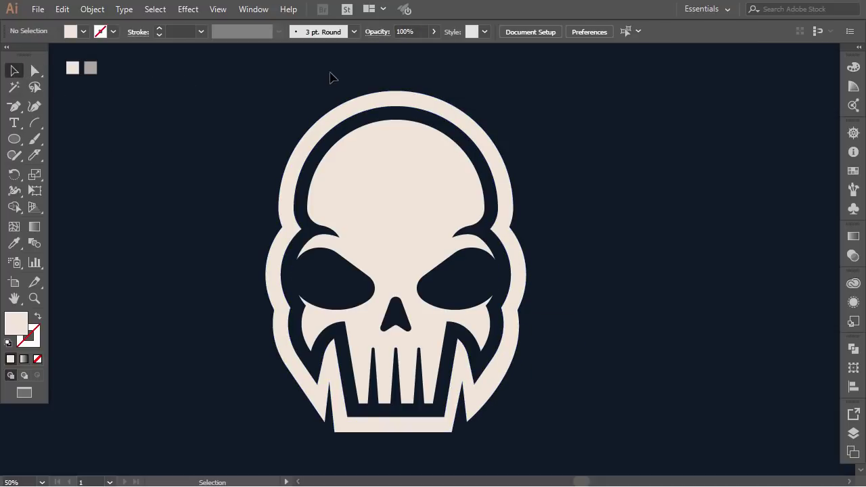
# Cut the outer cream shape vertically down its centre with the Knife and delete its left half.
pyautogui.click(392, 95)
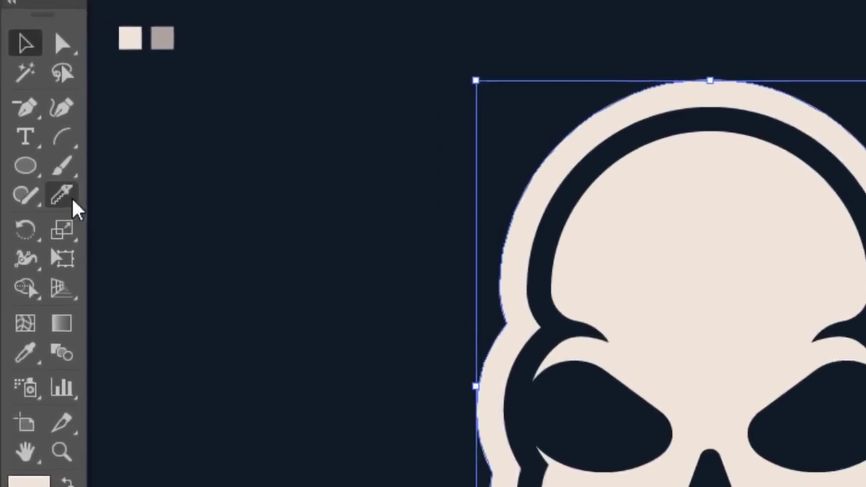
pyautogui.click(35, 155)
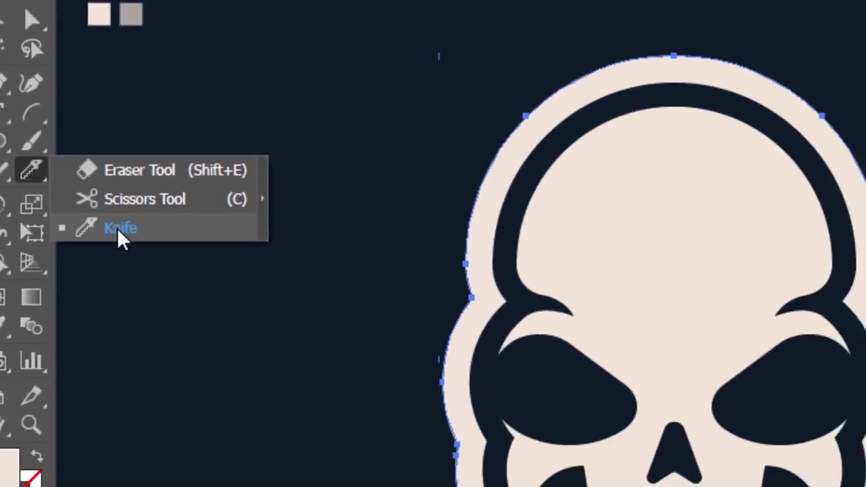
pyautogui.click(181, 289)
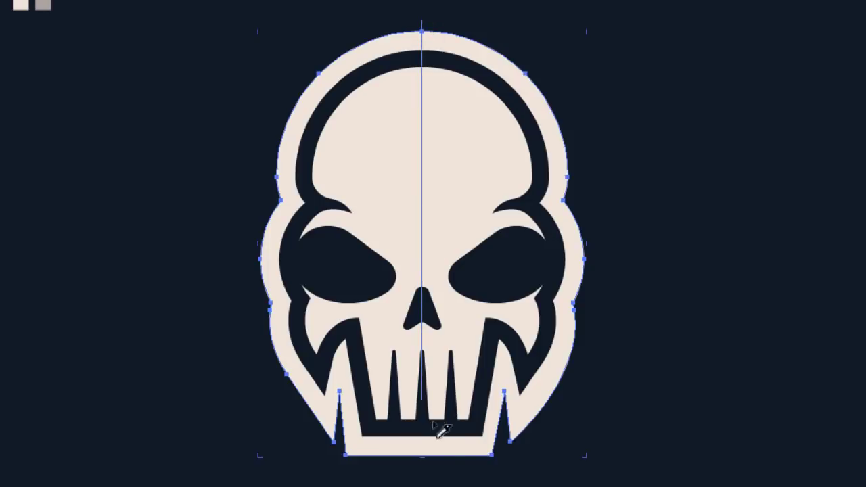
pyautogui.click(10, 75)
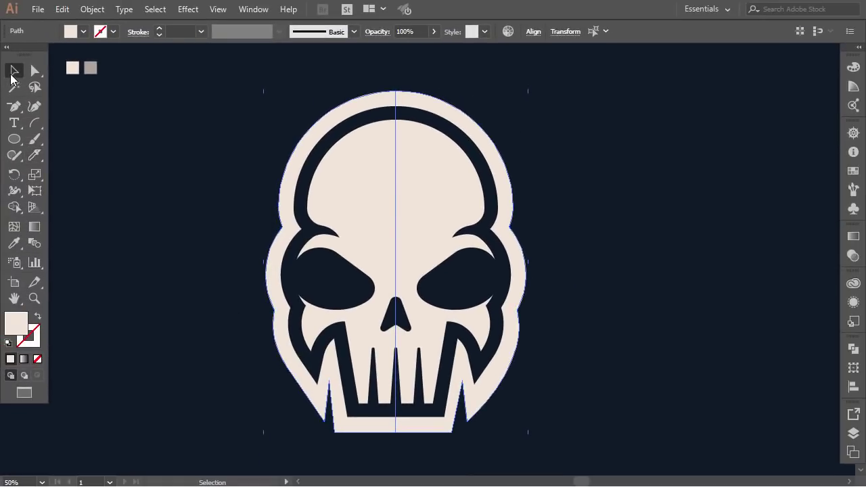
pyautogui.click(196, 133)
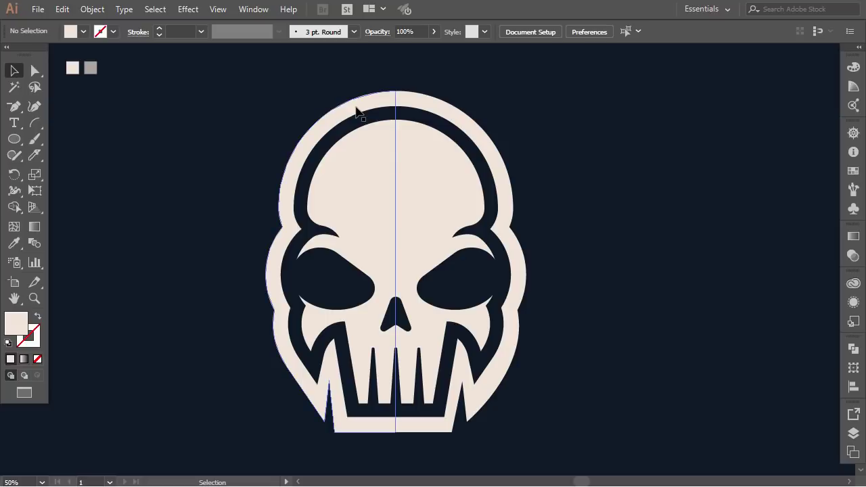
pyautogui.click(358, 112)
pyautogui.press('Delete')
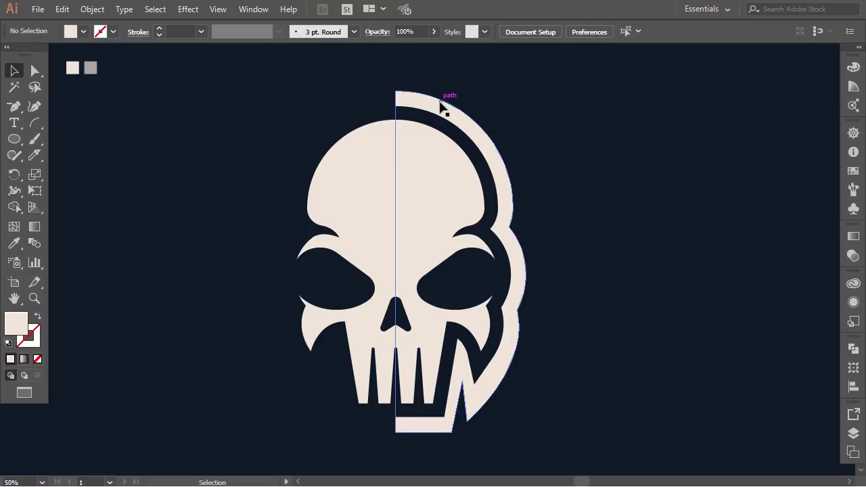
# Duplicate the outer shape's right half onto the left side and reflect the copy across the vertical axis.
pyautogui.moveTo(441, 104); pyautogui.dragTo(308, 106)
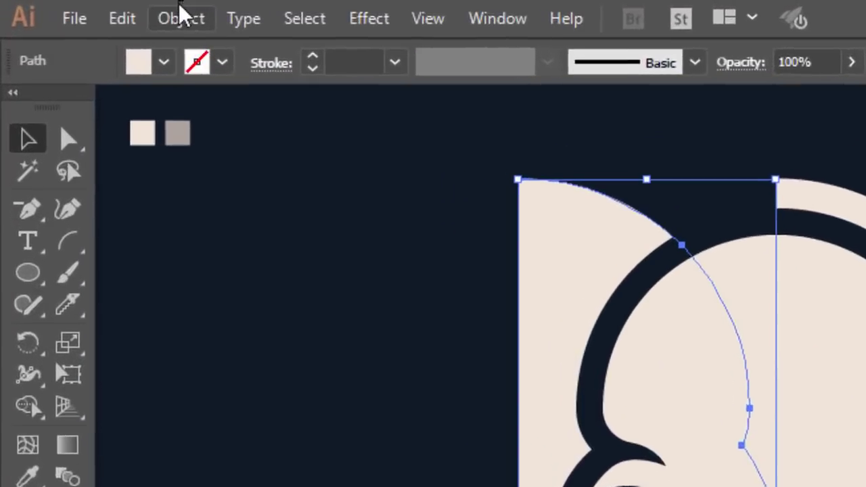
pyautogui.click(180, 11)
pyautogui.moveTo(328, 43)
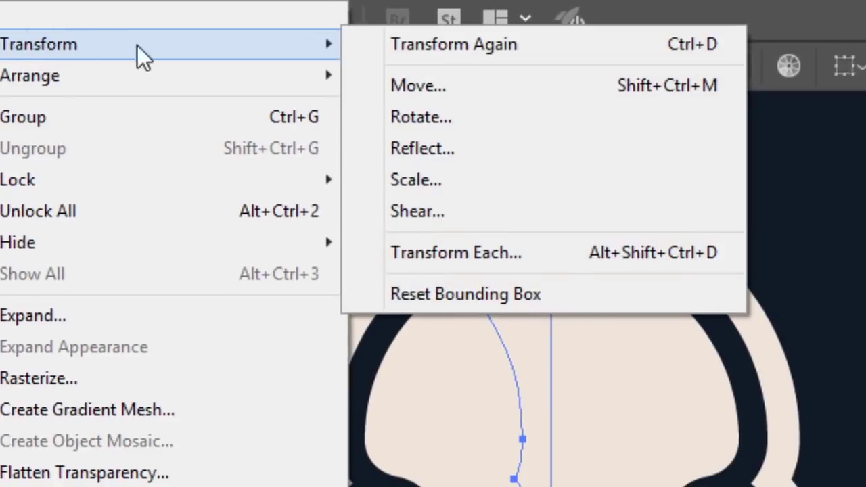
pyautogui.click(380, 148)
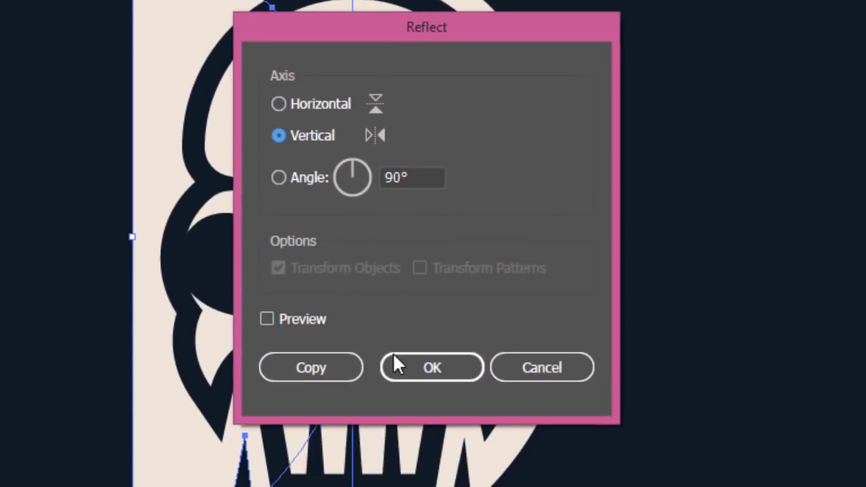
pyautogui.click(420, 368)
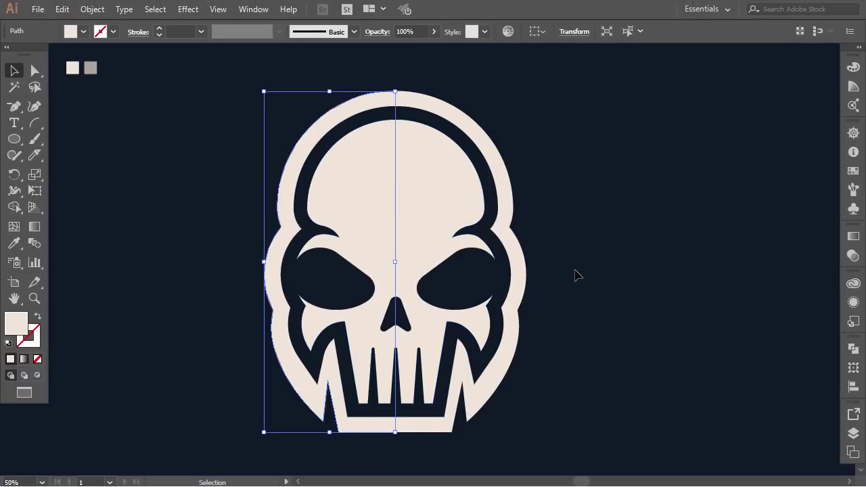
# Draw a closed Pen shape curving from the forehead's top centre to the right brow tip and looping back outside the skull.
pyautogui.click(577, 275)
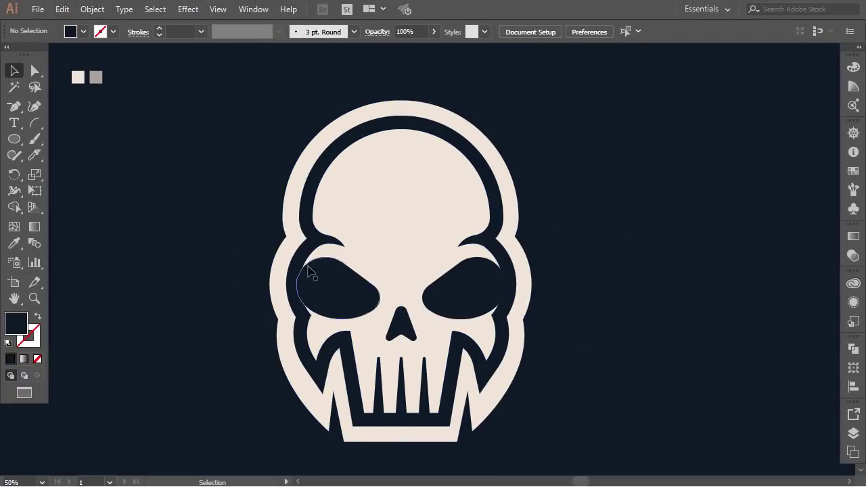
pyautogui.click(14, 106)
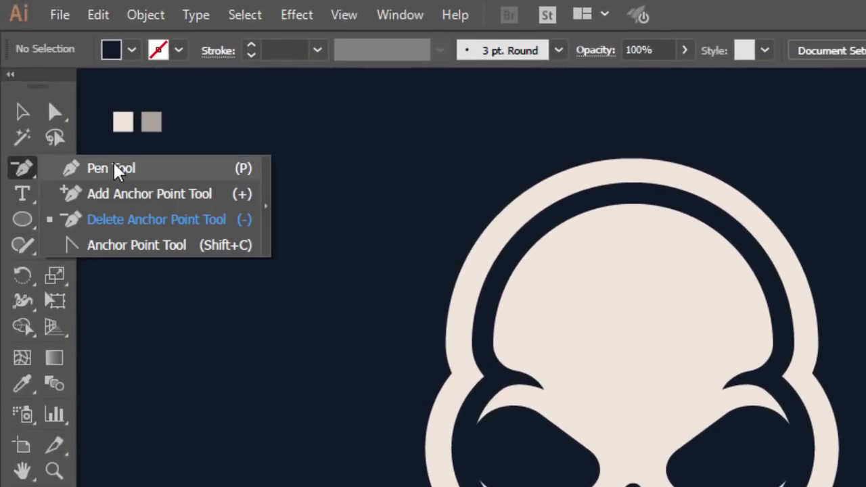
pyautogui.click(115, 171)
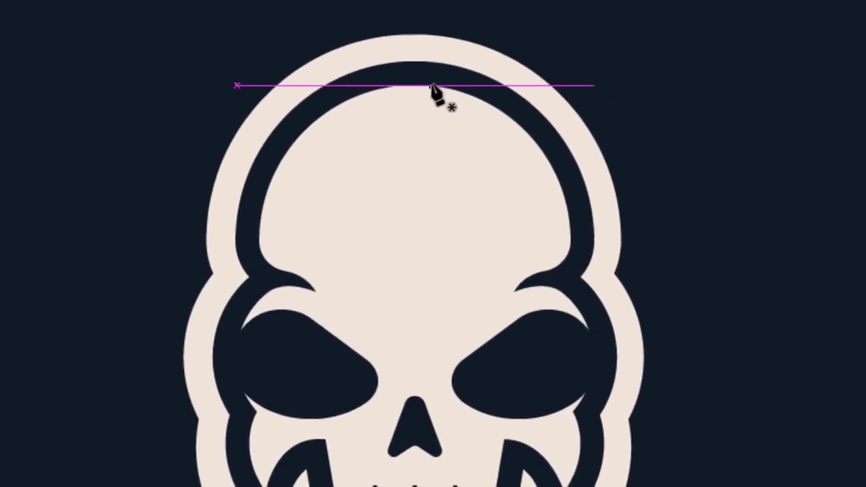
pyautogui.click(413, 80)
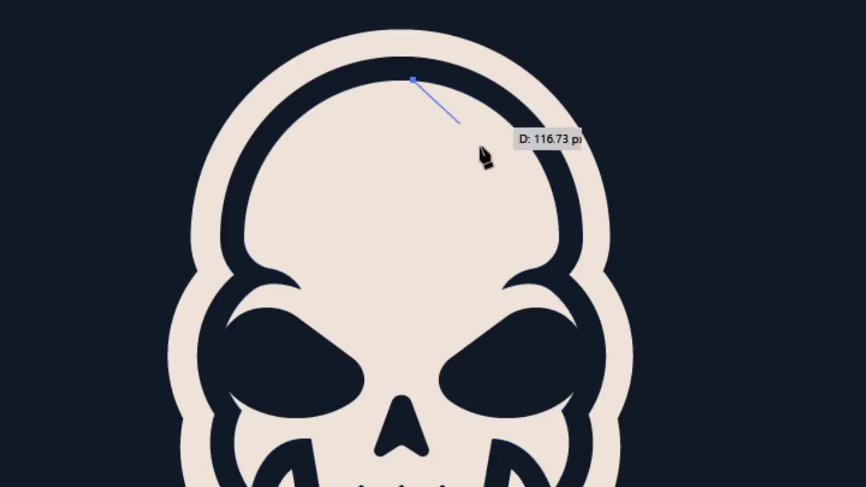
pyautogui.moveTo(523, 230); pyautogui.dragTo(514, 331)
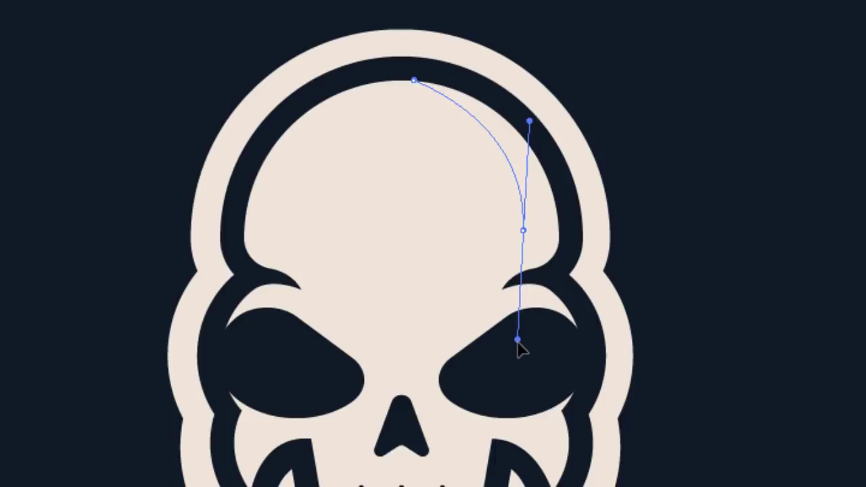
pyautogui.click(522, 230)
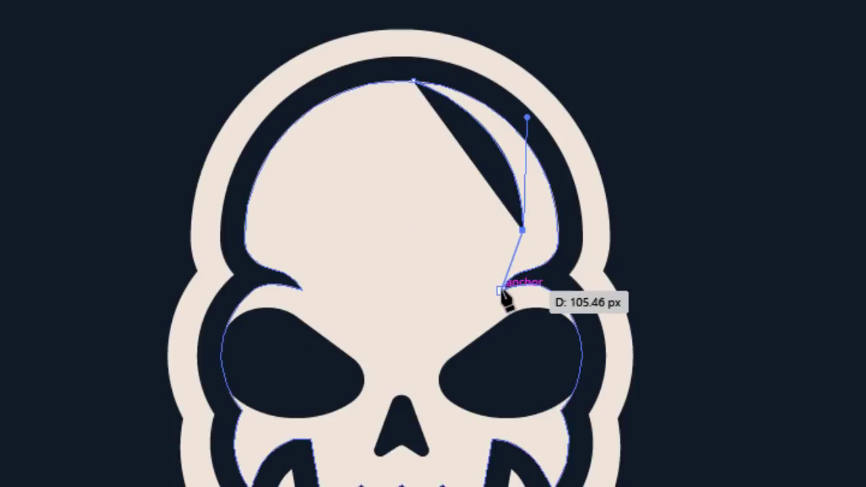
pyautogui.moveTo(501, 291); pyautogui.dragTo(506, 316)
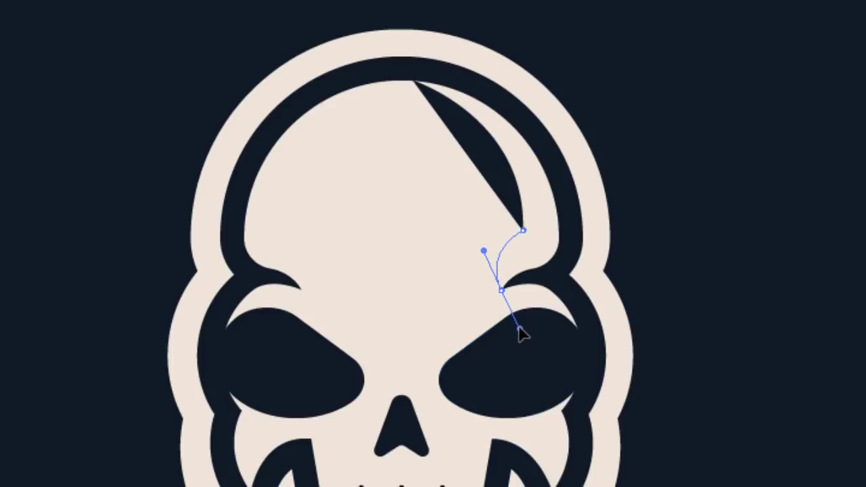
pyautogui.click(500, 291)
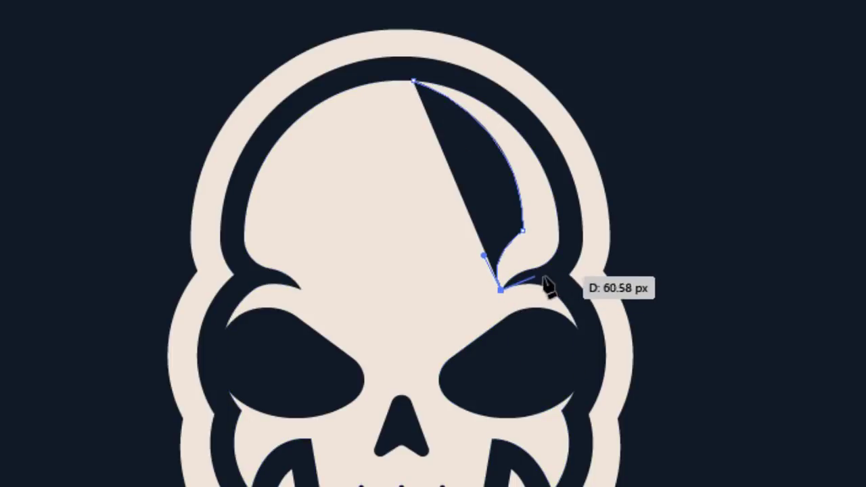
pyautogui.moveTo(555, 276); pyautogui.dragTo(587, 285)
pyautogui.moveTo(619, 260); pyautogui.dragTo(612, 101)
pyautogui.moveTo(514, 14); pyautogui.dragTo(419, 91)
pyautogui.click(414, 87)
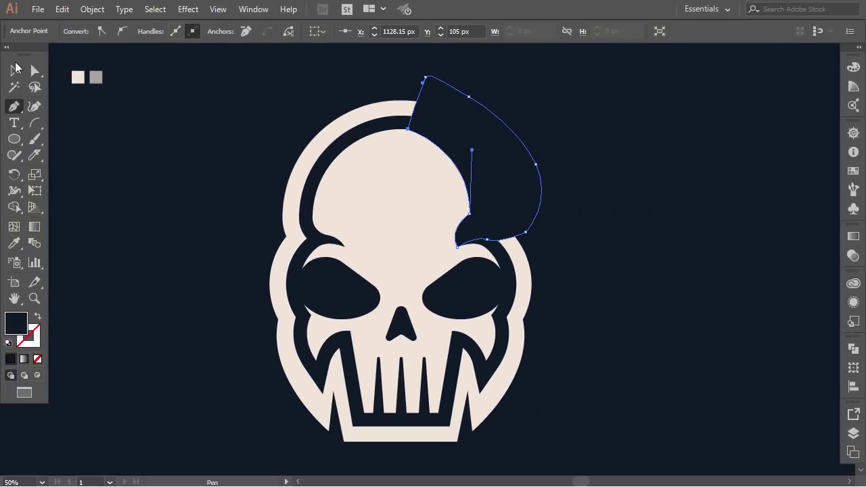
# Select the skull face together with the new forehead shape and remove the part outside the face with the Shape Builder.
pyautogui.click(17, 68)
pyautogui.click(380, 177)
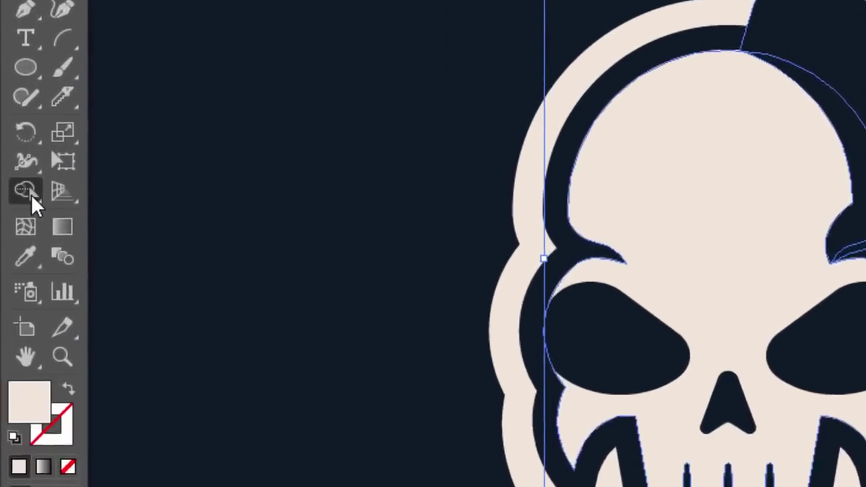
pyautogui.click(14, 207)
pyautogui.click(210, 183)
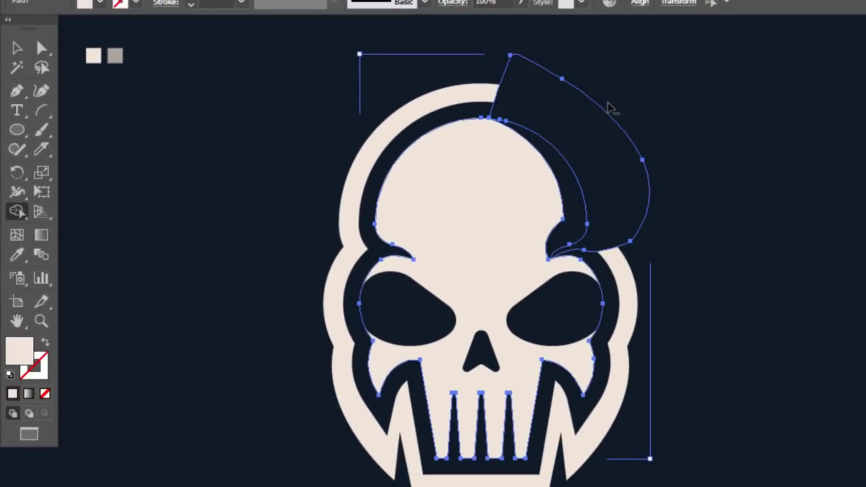
pyautogui.keyDown('alt'); pyautogui.click(601, 117); pyautogui.keyUp('alt')
# Recolour the remaining crescent on the forehead's right side with the grey of the second colour swatch and deselect.
pyautogui.click(17, 49)
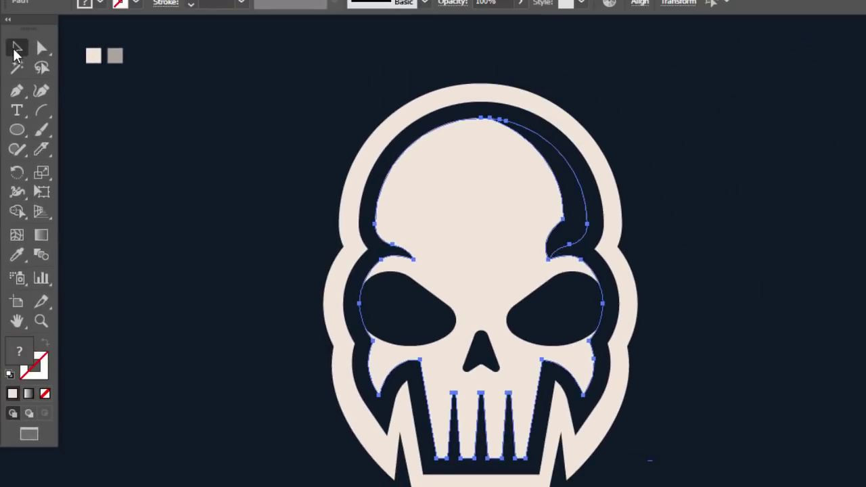
pyautogui.click(143, 138)
pyautogui.click(563, 183)
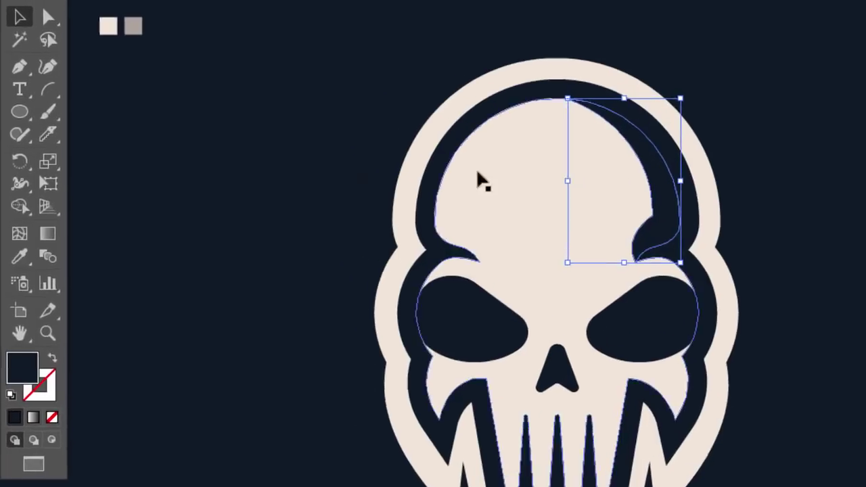
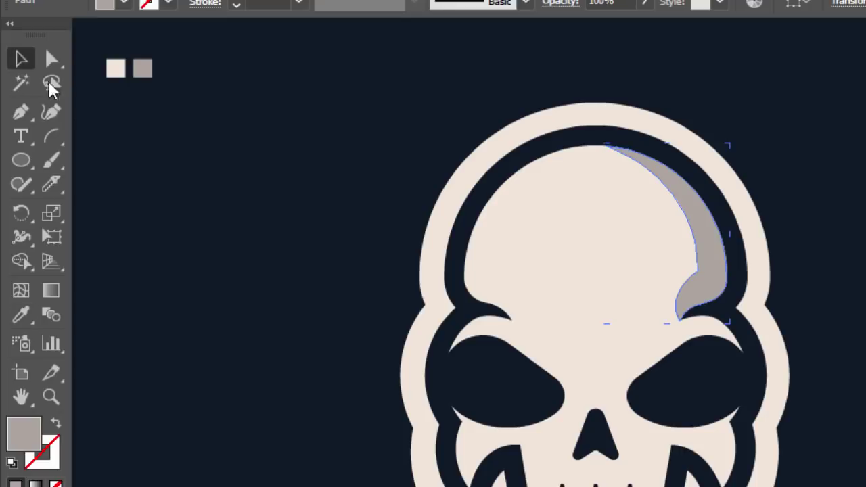
pyautogui.click(214, 206)
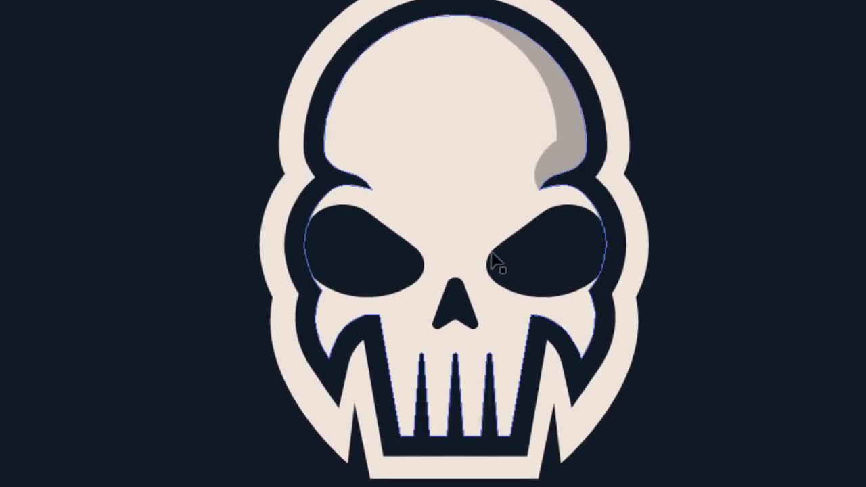
# Duplicate the right eye socket slightly toward the nose and merge the overlap with the original socket using the Shape Builder.
pyautogui.moveTo(547, 252)
pyautogui.mouseDown()
pyautogui.moveTo(534, 251)
pyautogui.moveTo(543, 258)
pyautogui.mouseUp()
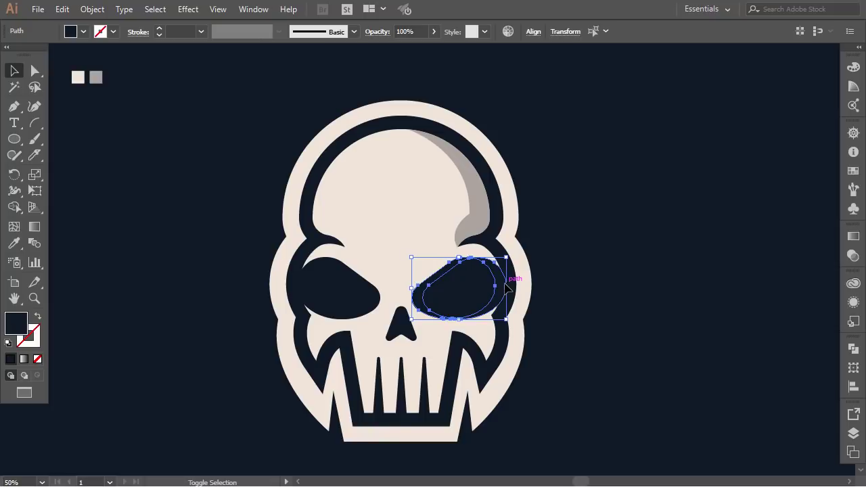
pyautogui.click(14, 207)
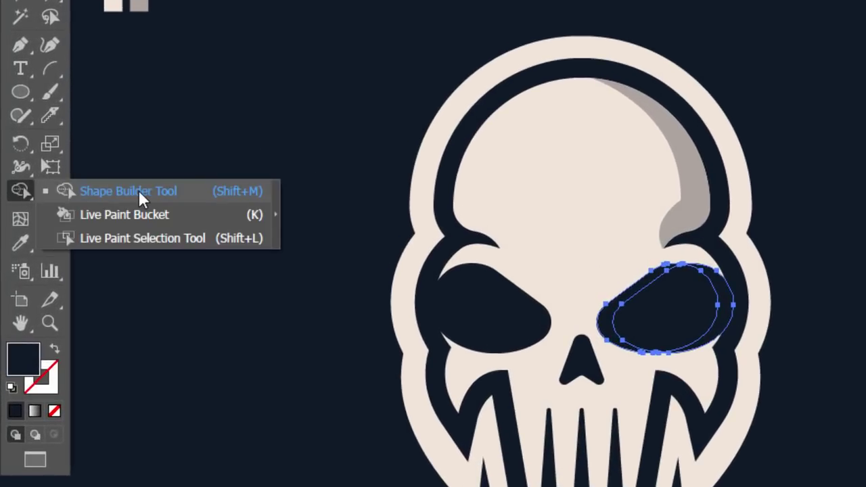
pyautogui.click(139, 190)
pyautogui.moveTo(666, 307); pyautogui.dragTo(725, 308)
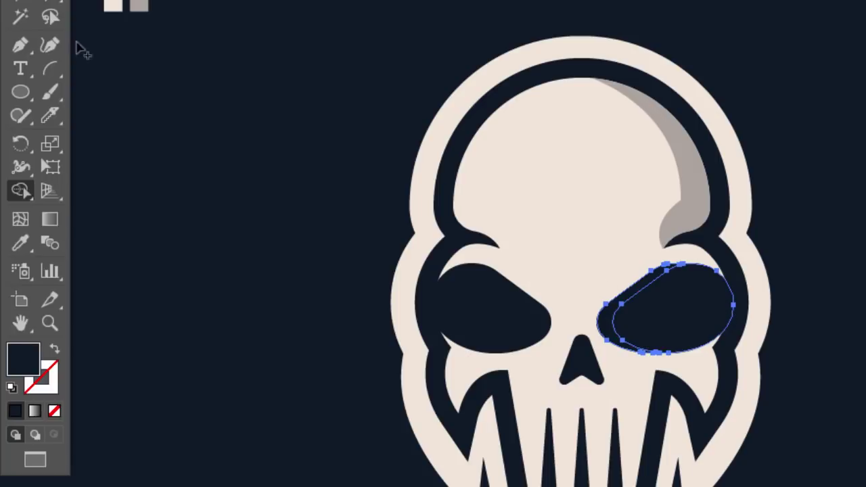
# Fill the crescent along the right eye socket's inner edge with the grey sampled from the forehead shadow and deselect.
pyautogui.press('v')
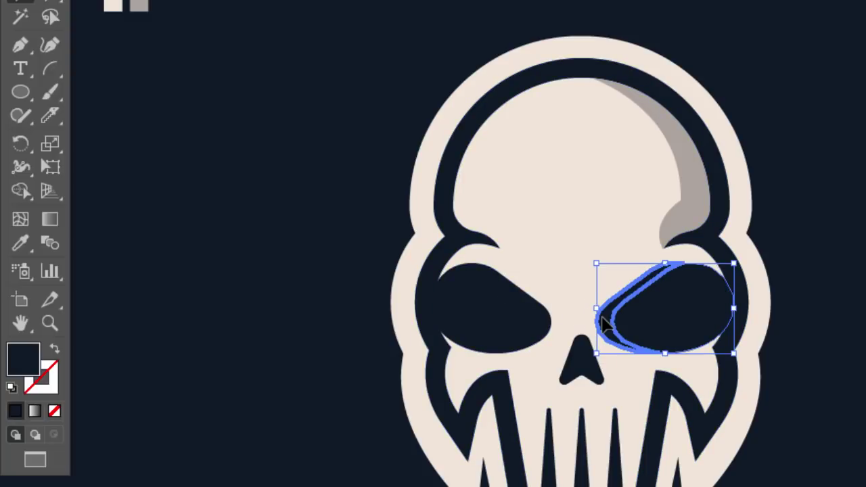
pyautogui.click(574, 288)
pyautogui.click(608, 317)
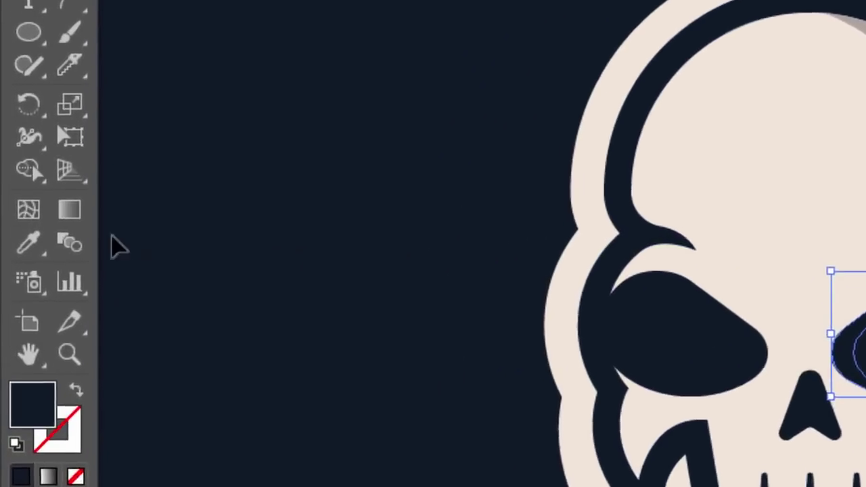
pyautogui.click(21, 243)
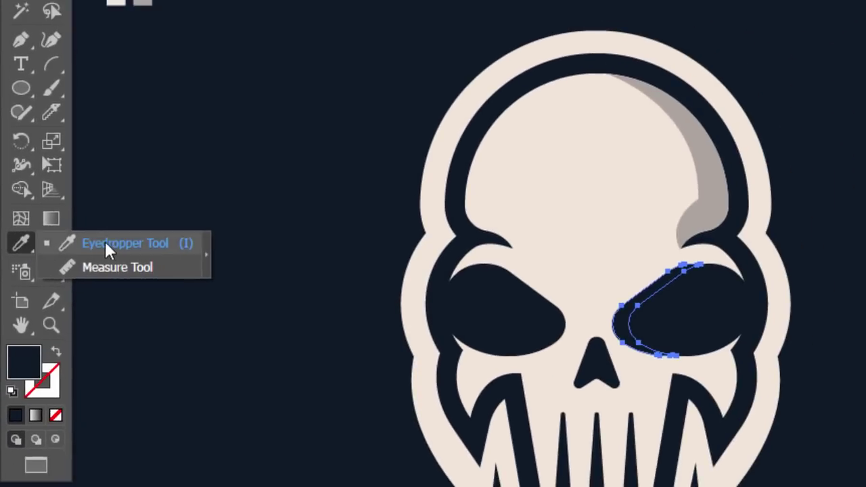
pyautogui.click(112, 242)
pyautogui.click(527, 154)
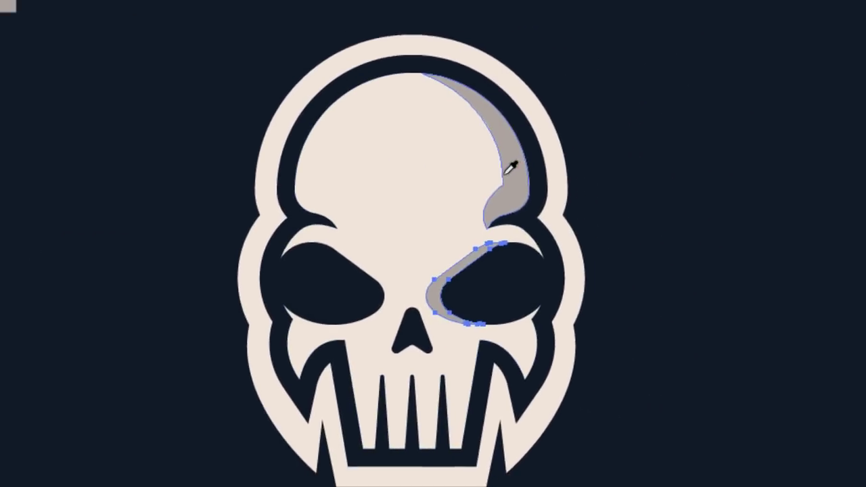
pyautogui.click(13, 71)
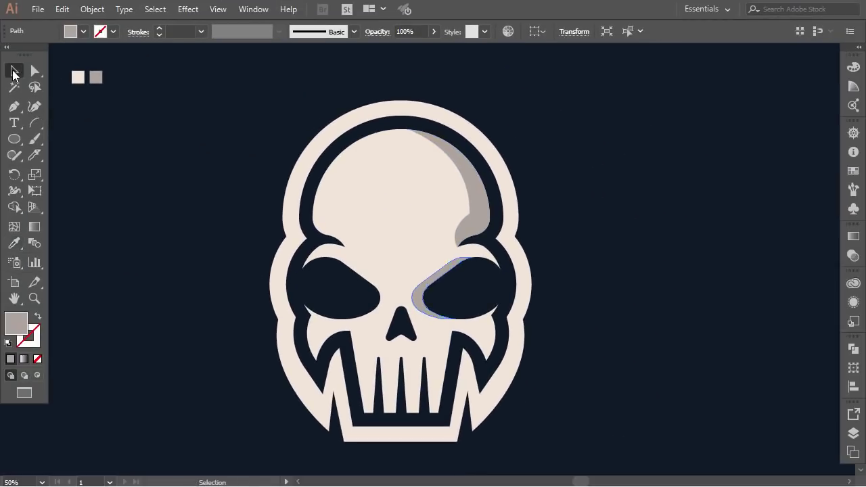
pyautogui.click(107, 174)
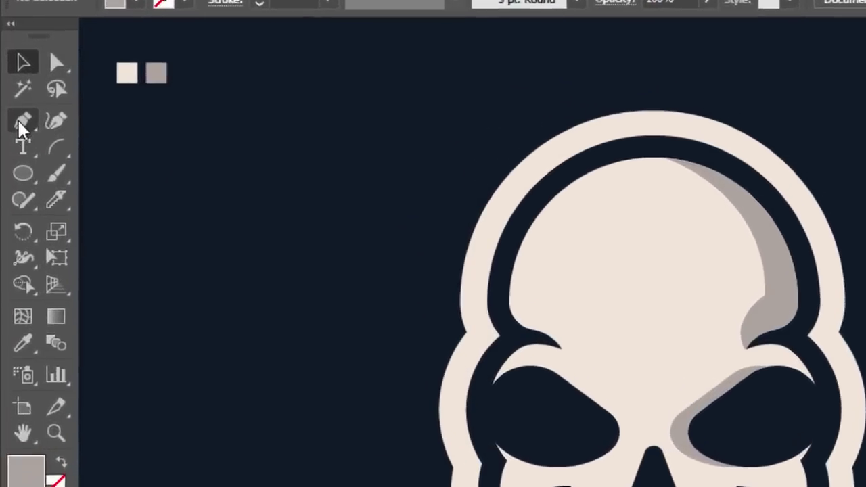
# Draw a closed grey Pen shape curving under the right cheekbone, down beside the teeth and around outside the jaw.
pyautogui.click(22, 125)
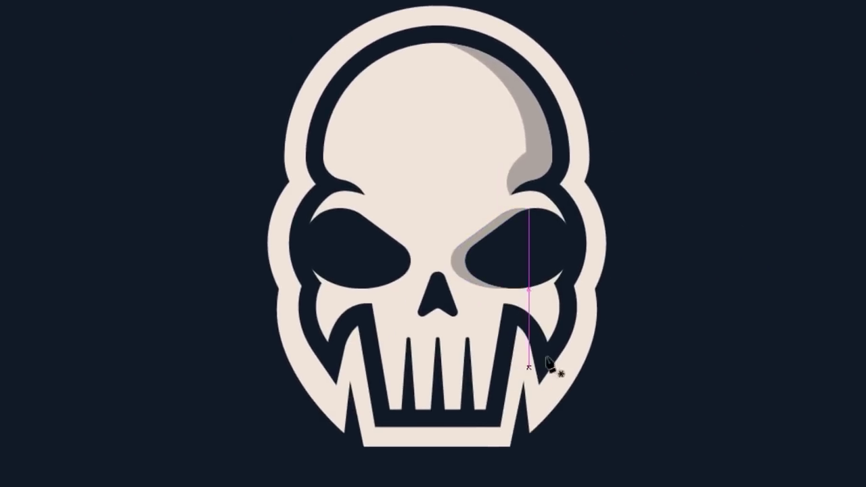
pyautogui.click(553, 282)
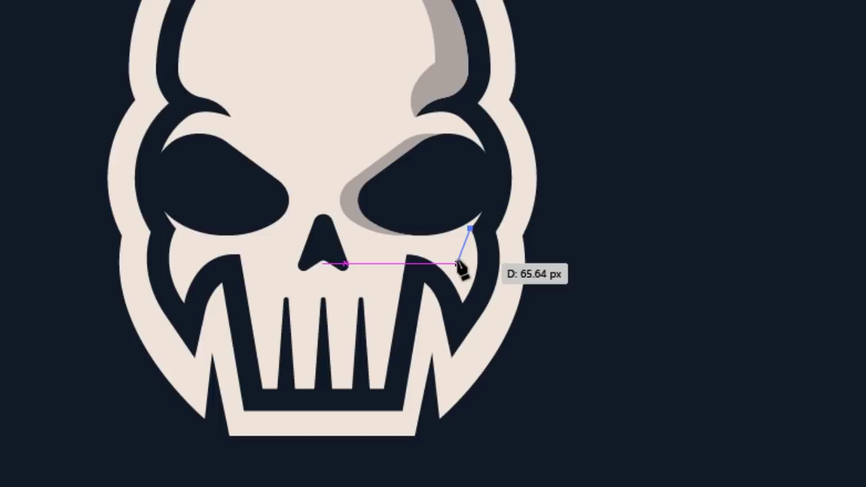
pyautogui.click(458, 262)
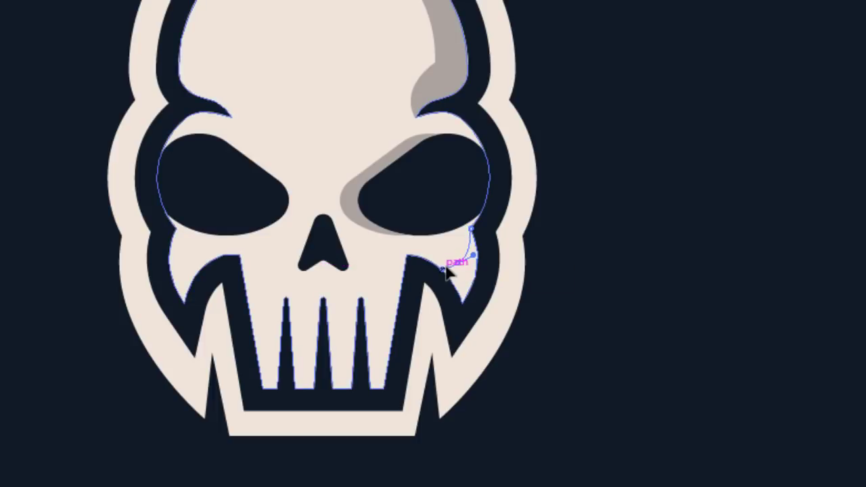
pyautogui.click(447, 266)
pyautogui.click(457, 263)
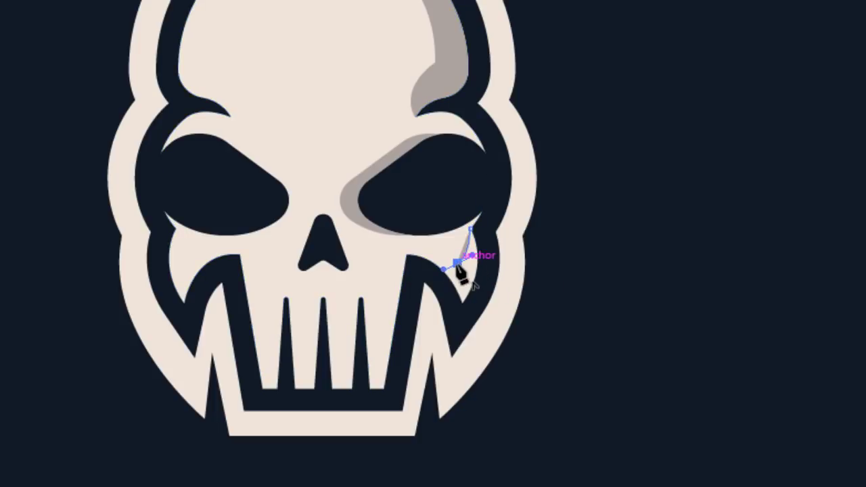
pyautogui.click(390, 250)
pyautogui.moveTo(361, 265); pyautogui.dragTo(407, 270)
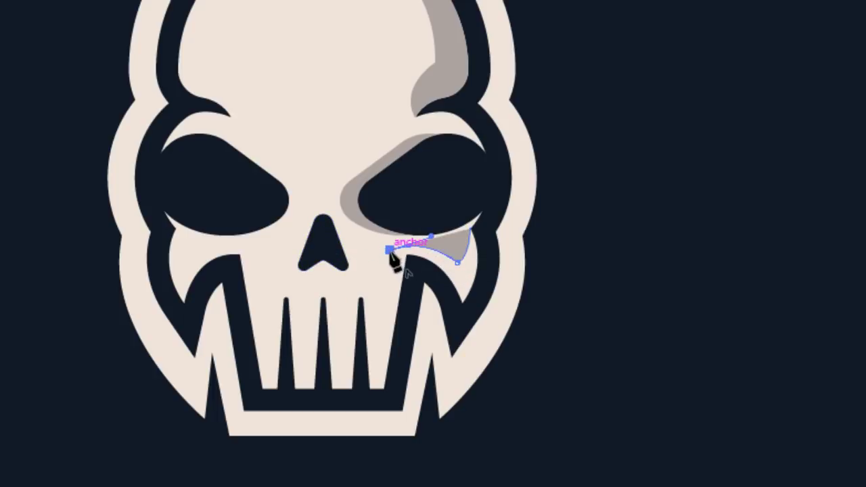
pyautogui.click(383, 386)
pyautogui.click(537, 397)
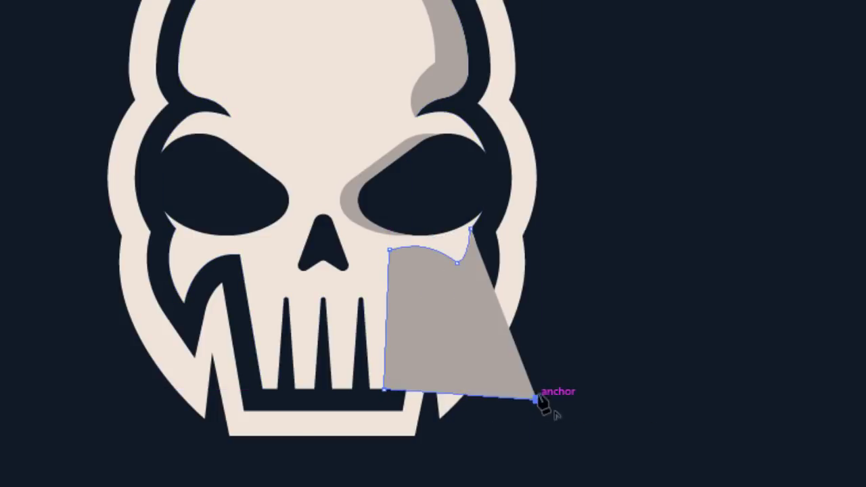
pyautogui.click(560, 248)
pyautogui.click(497, 247)
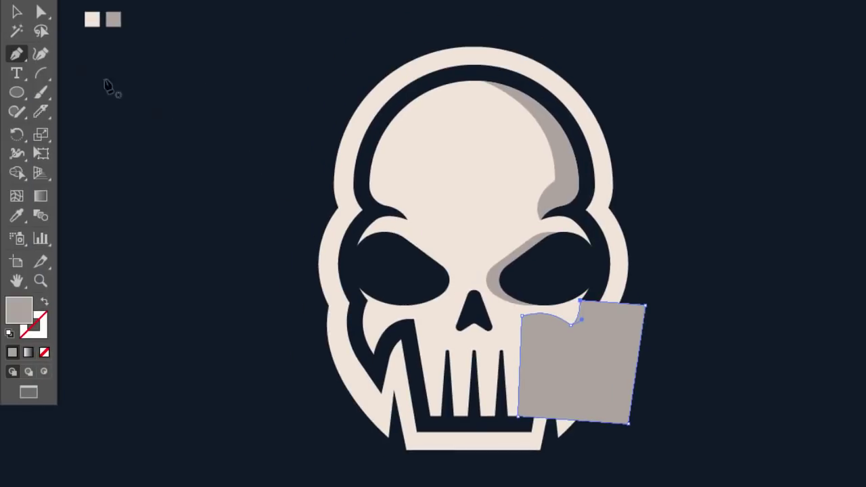
# Select the skull face together with the cheek shape and remove the part outside the face with the Shape Builder.
pyautogui.click(17, 12)
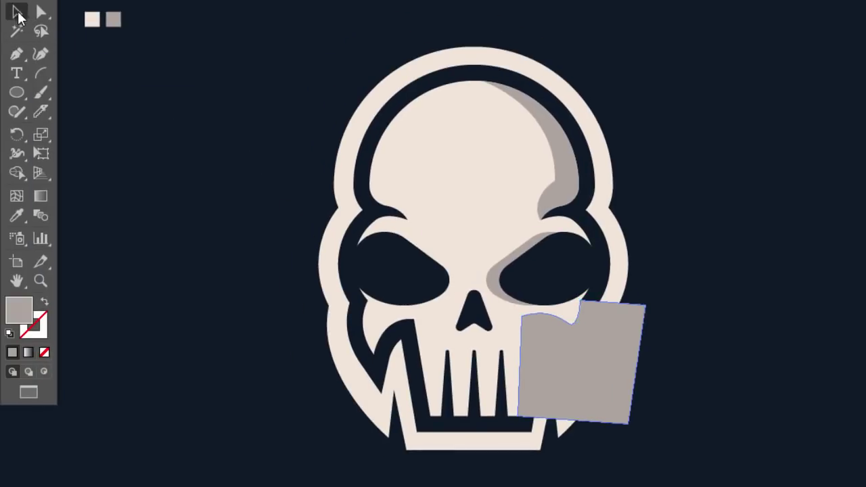
pyautogui.keyDown('shift'); pyautogui.click(478, 196); pyautogui.keyUp('shift')
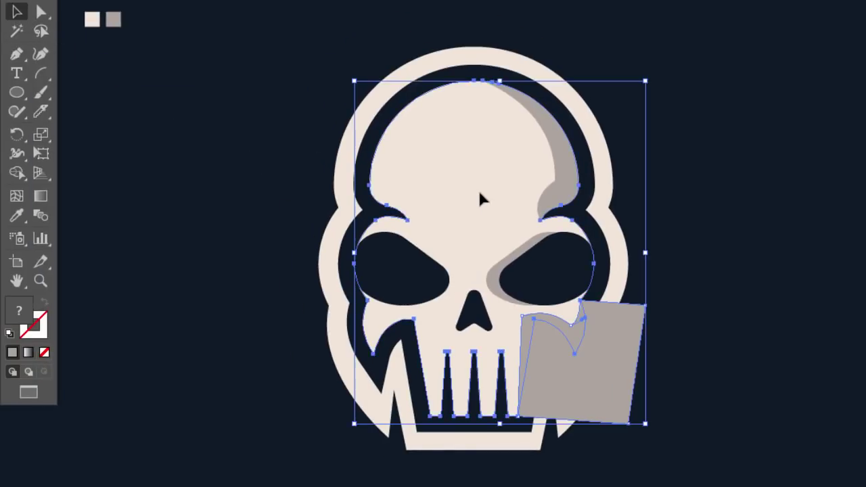
pyautogui.click(17, 173)
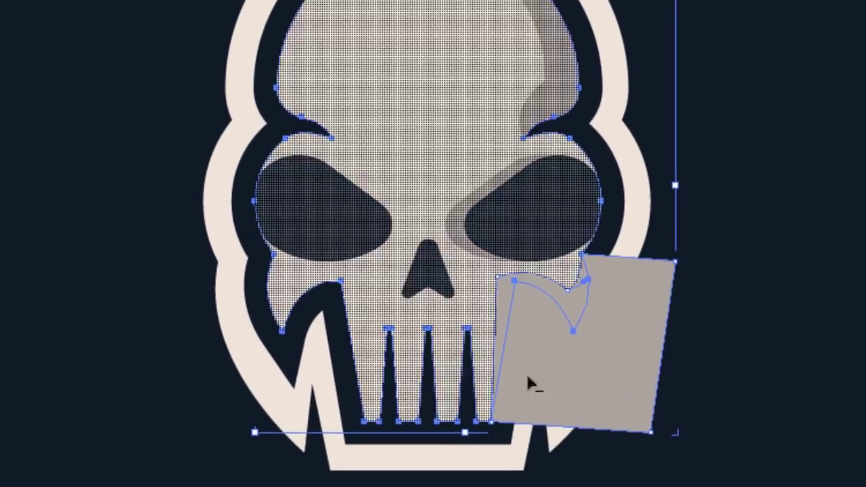
pyautogui.keyDown('alt'); pyautogui.click(632, 402); pyautogui.keyUp('alt')
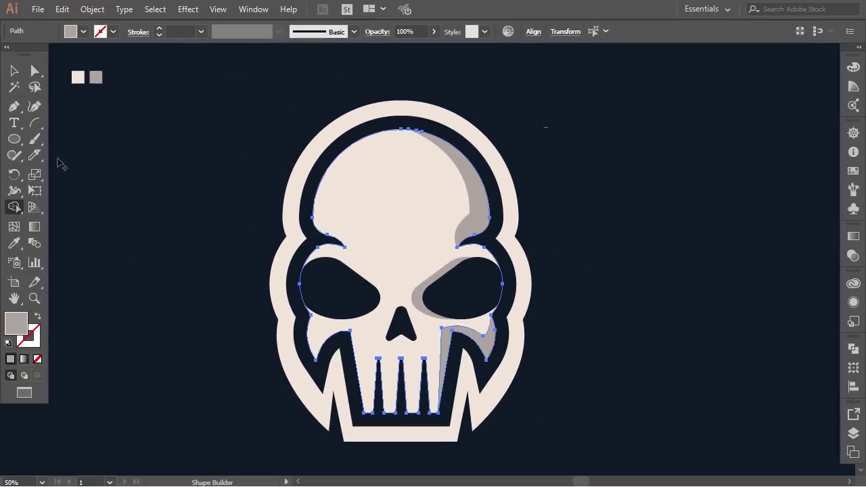
# Duplicate the grey forehead, right eye socket and right cheek shadows together onto the skull's left half.
pyautogui.click(14, 71)
pyautogui.click(160, 273)
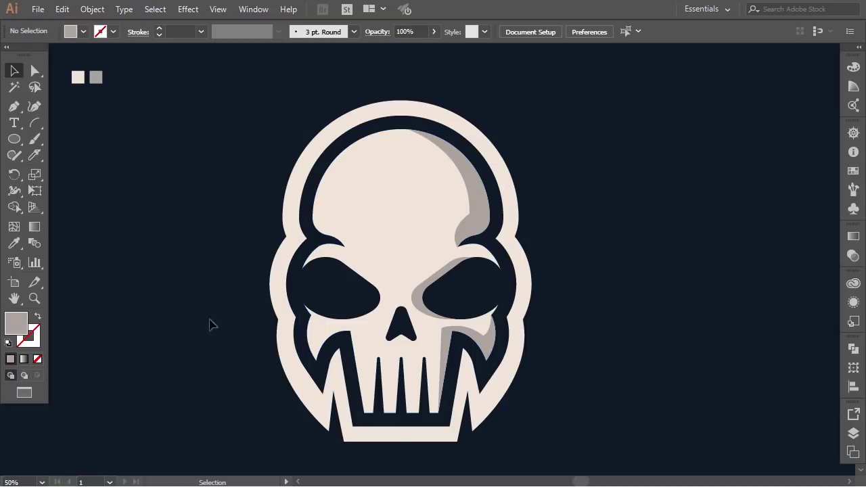
pyautogui.click(478, 191)
pyautogui.keyDown('shift'); pyautogui.click(449, 270); pyautogui.keyUp('shift')
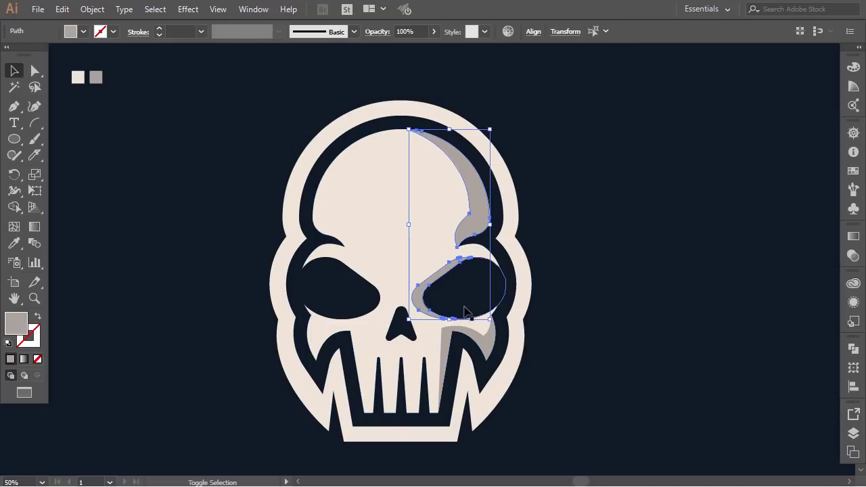
pyautogui.keyDown('shift'); pyautogui.click(477, 344); pyautogui.keyUp('shift')
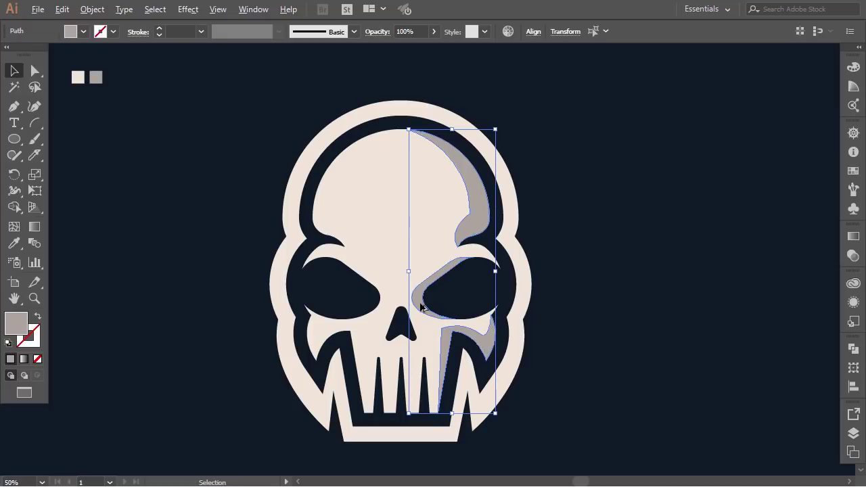
pyautogui.moveTo(417, 306); pyautogui.dragTo(294, 303)
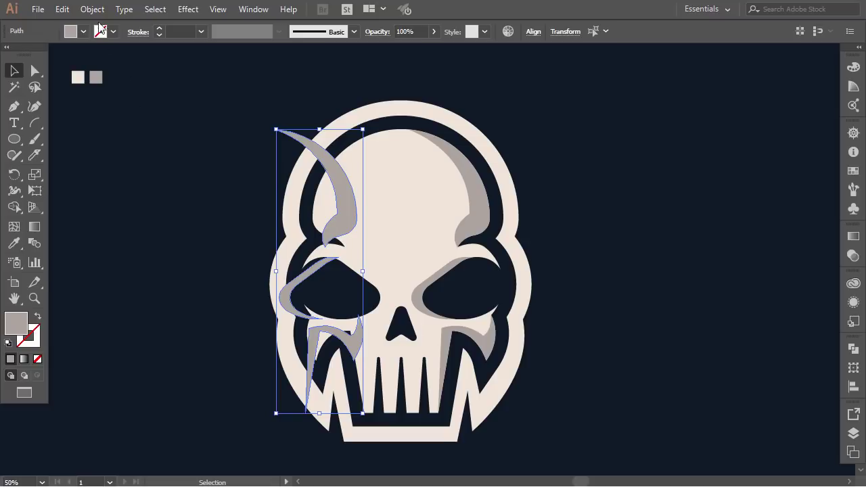
# Reflect the copied shadows across the vertical axis, align them with the left side of the skull face and deselect.
pyautogui.click(92, 9)
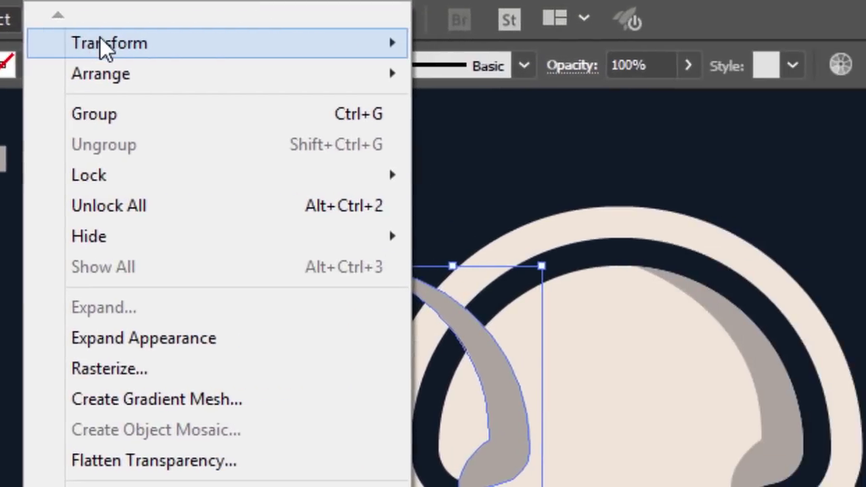
pyautogui.moveTo(346, 31)
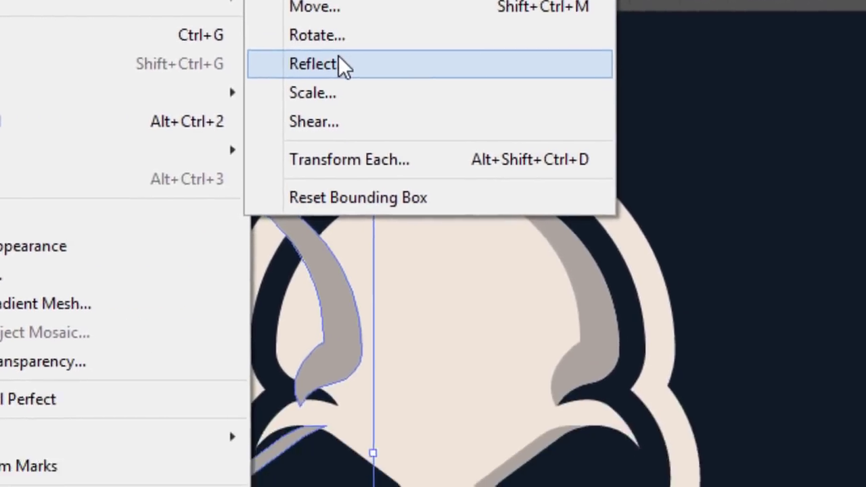
pyautogui.click(341, 64)
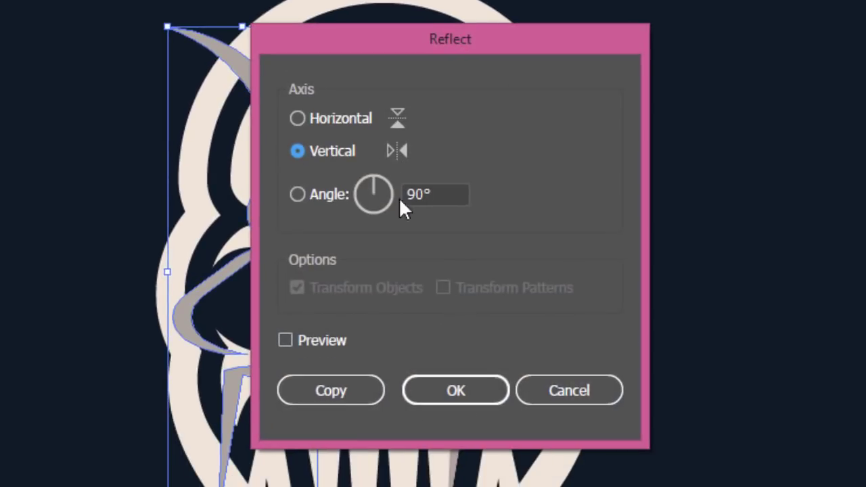
pyautogui.click(434, 375)
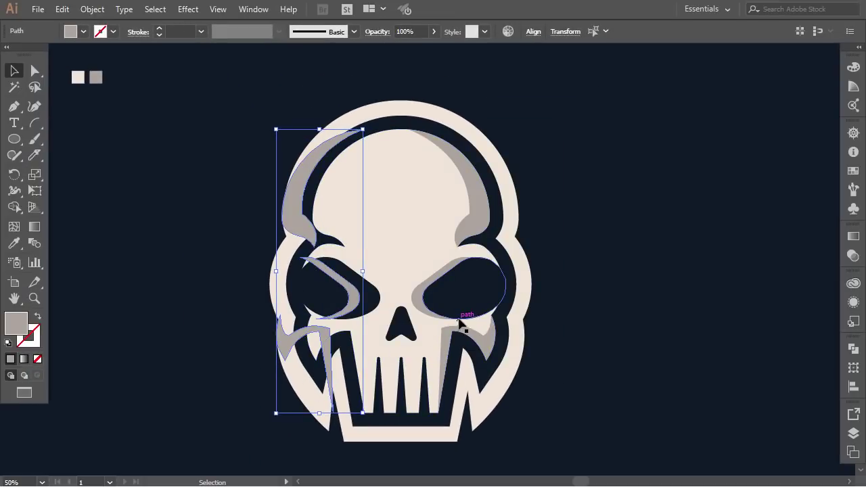
pyautogui.moveTo(306, 233); pyautogui.dragTo(331, 232)
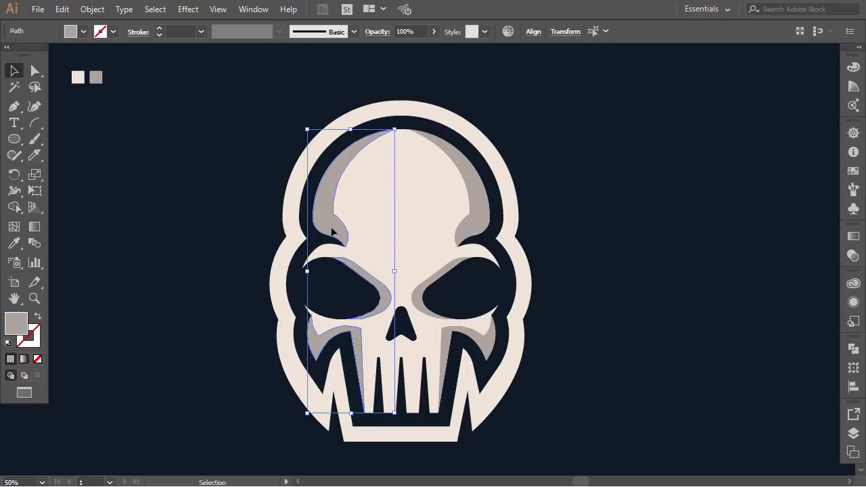
pyautogui.click(591, 292)
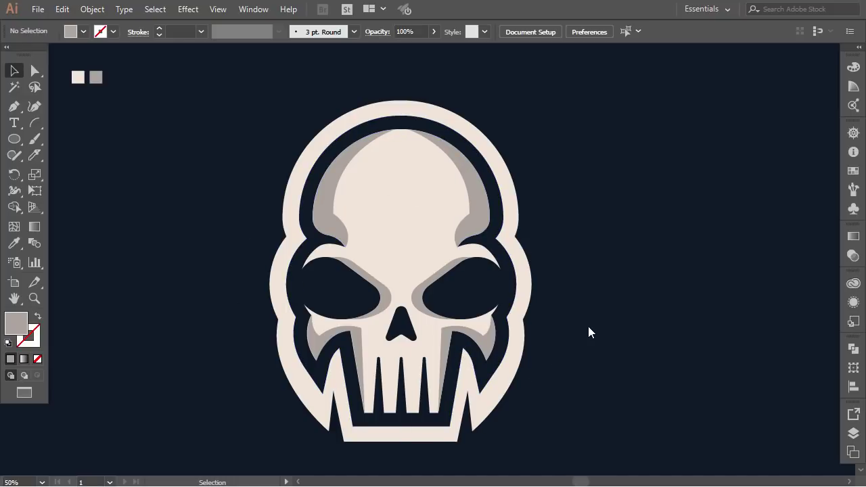
# Duplicate the nose cavity slightly downward, widen the copy so it extends past the original's sides, and deselect.
pyautogui.moveTo(402, 321); pyautogui.dragTo(403, 326)
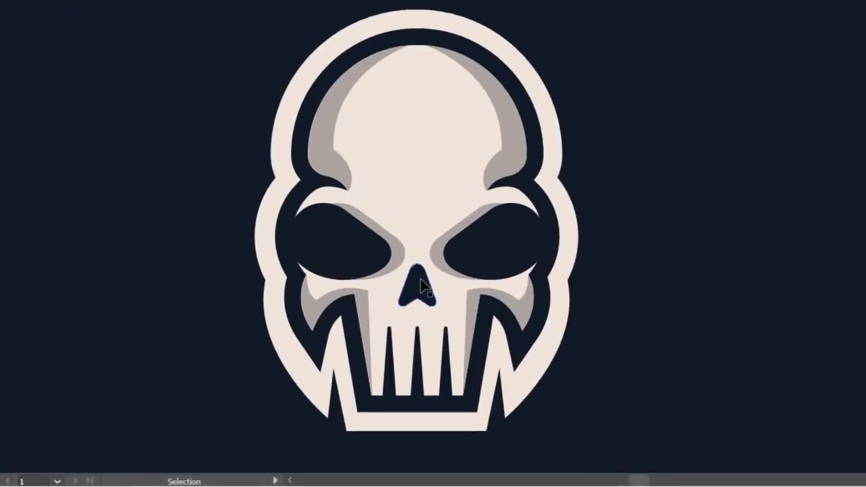
pyautogui.moveTo(453, 211); pyautogui.dragTo(481, 225)
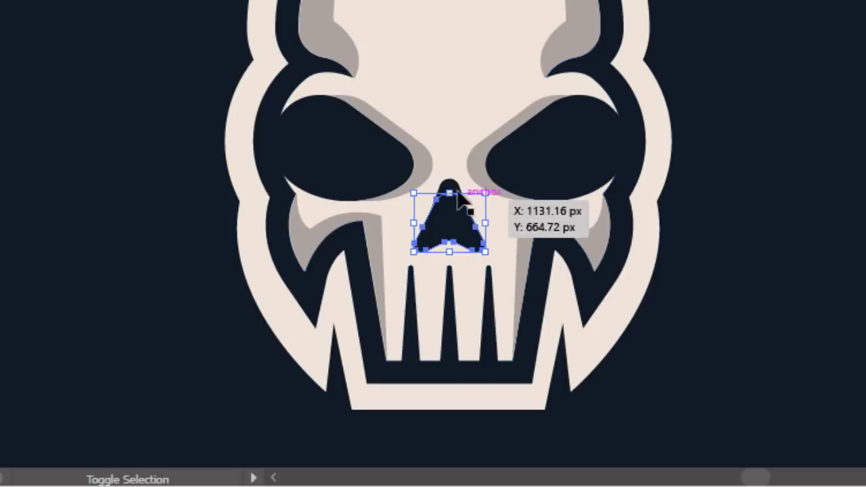
pyautogui.click(730, 236)
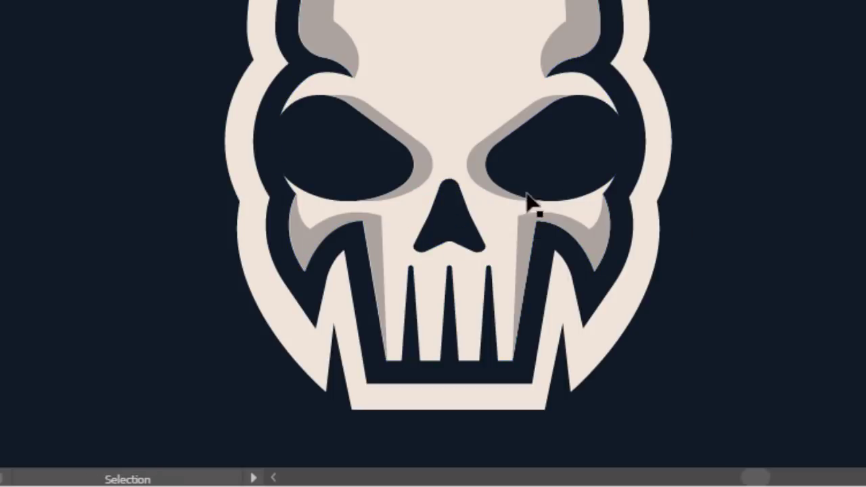
# Select both overlapping nose shapes and activate the Shape Builder for them.
pyautogui.click(465, 200)
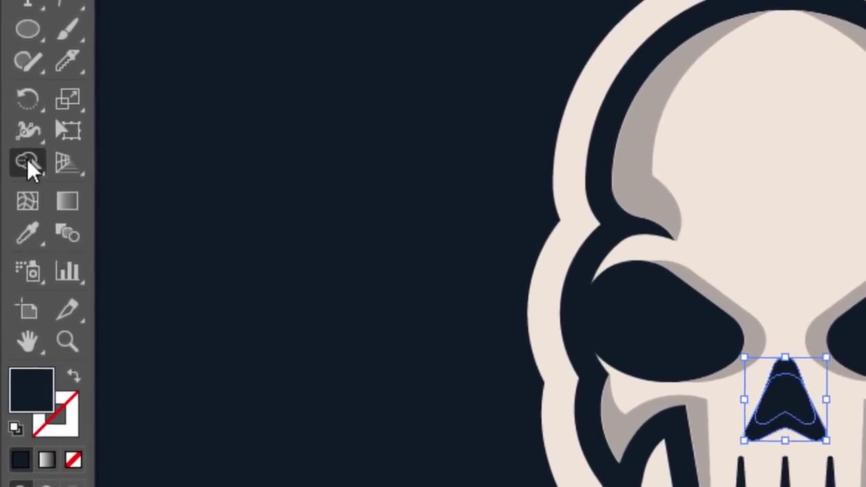
pyautogui.click(20, 112)
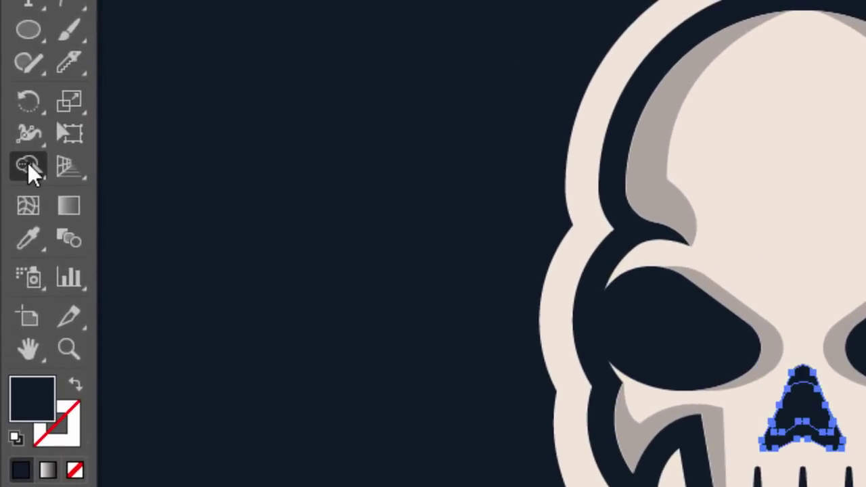